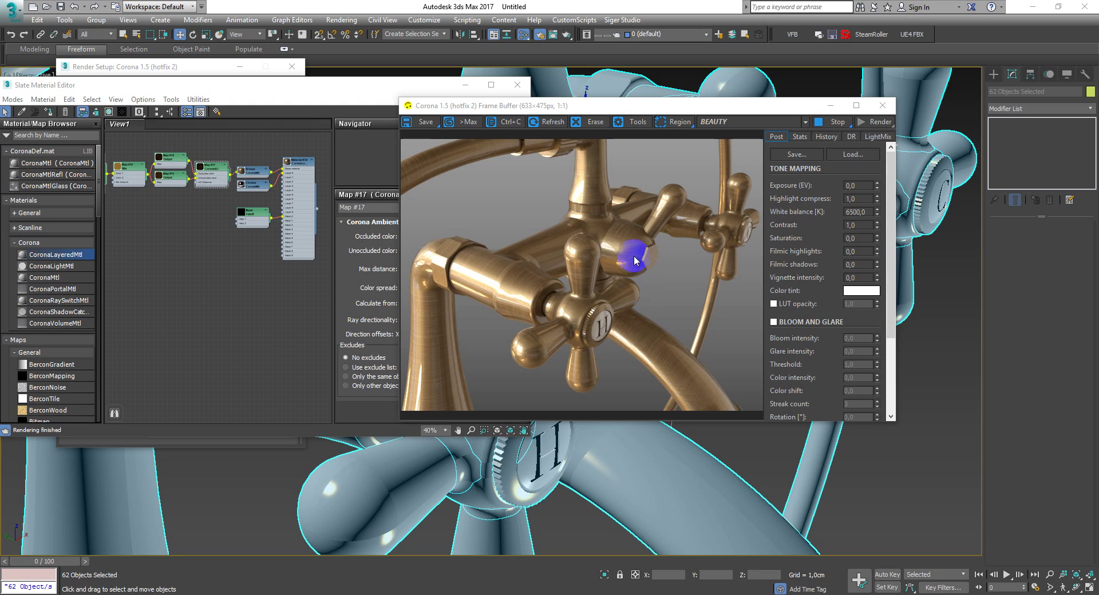
Step: Add a new CoronaMtl below the layered material in the node view and assign it to the selected faucet objects
left_click(773, 303)
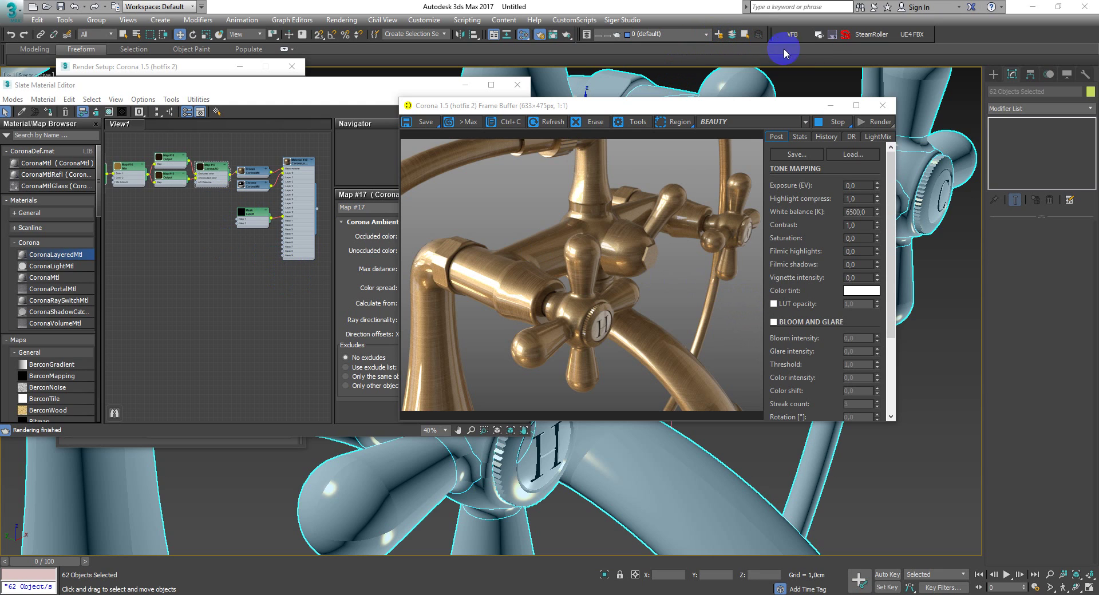
left_click(294, 255)
scroll(291, 269, "up", 1)
scroll(290, 269, "up", 1)
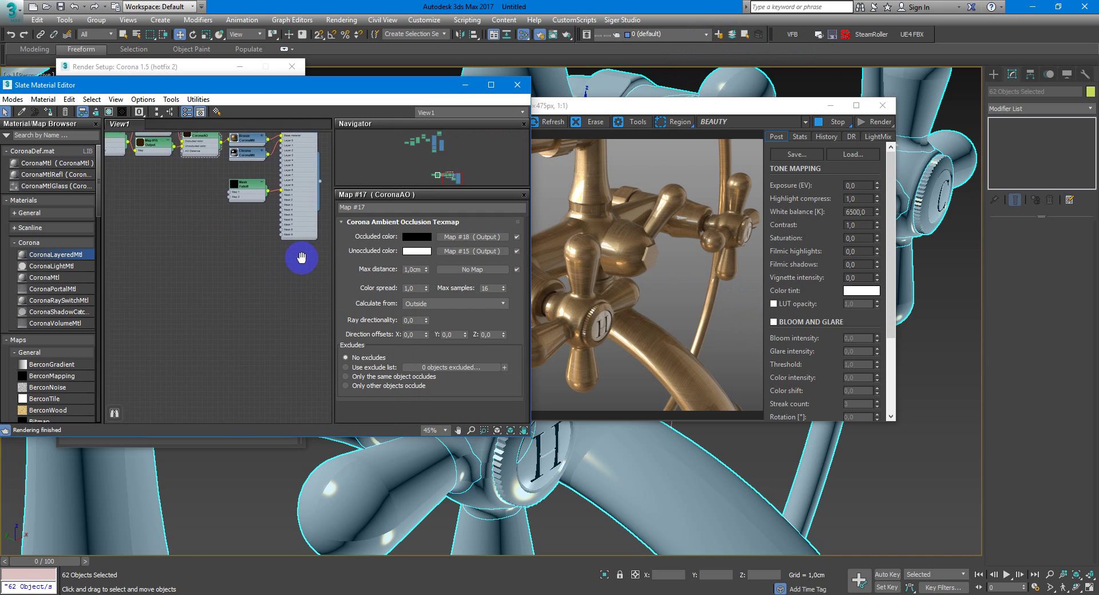
left_click_drag(77, 276, 301, 269)
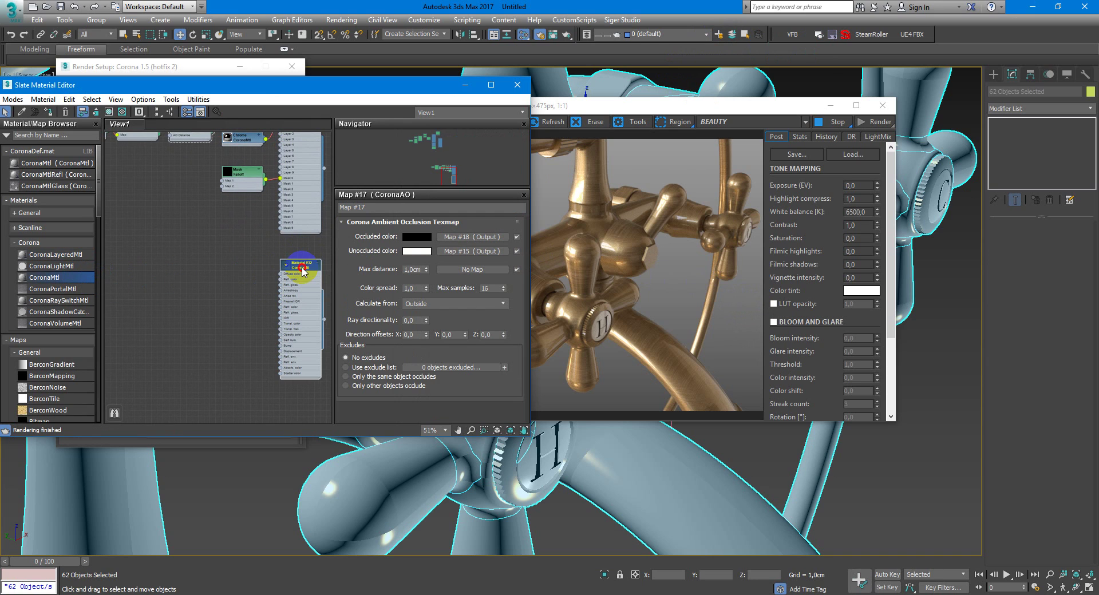
left_click(51, 116)
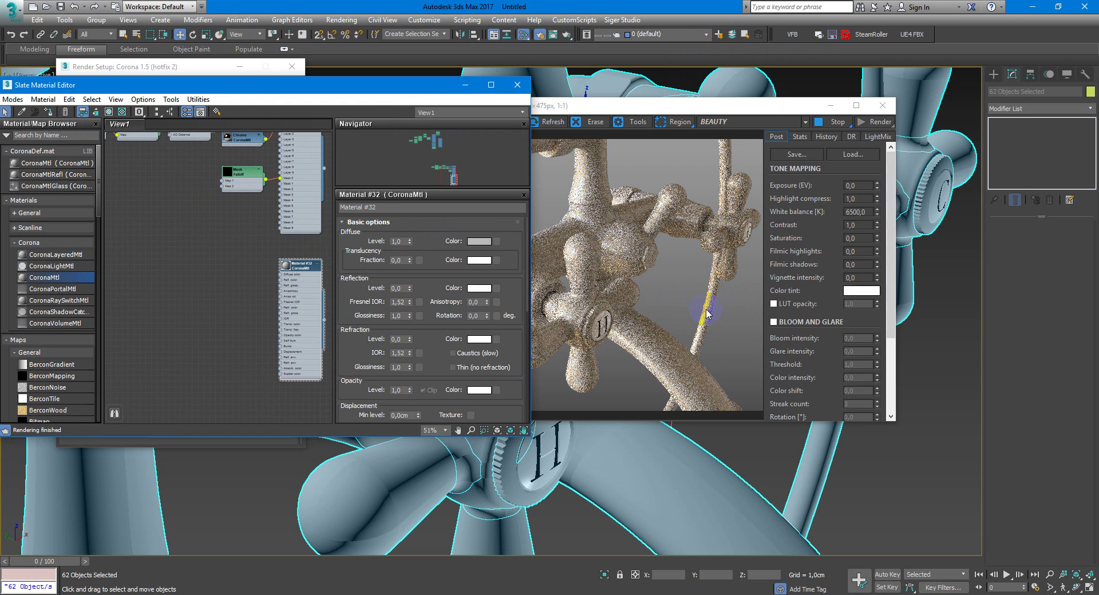
Step: Copy the scratches.jpg bitmap node, place it beside the new CoronaMtl, and preview its image
middle_click_drag(242, 284, 270, 293)
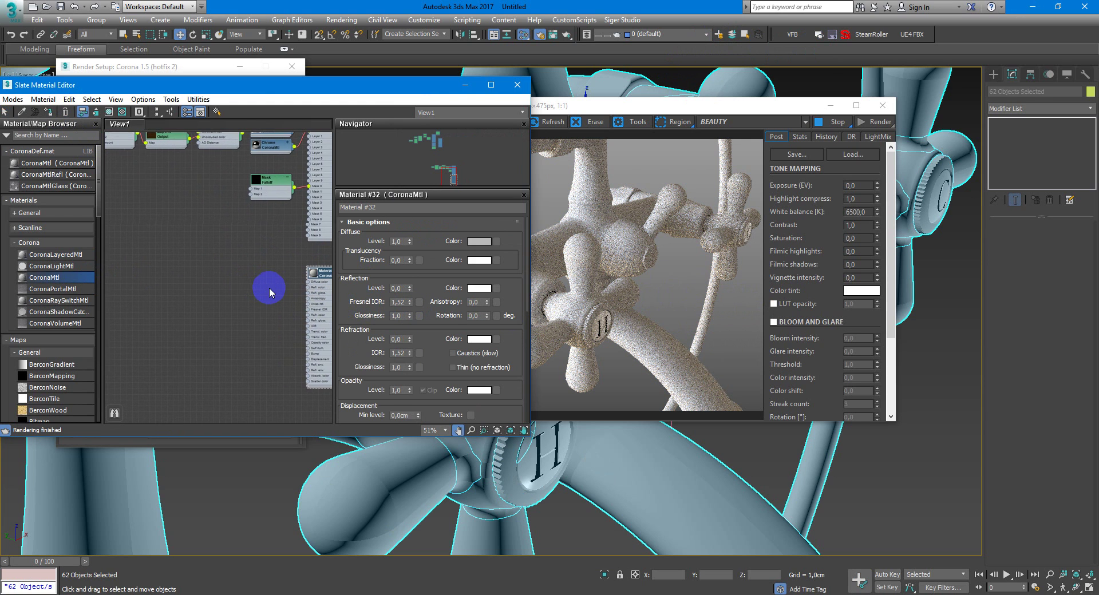
scroll(269, 290, "down", 4)
left_click(174, 208)
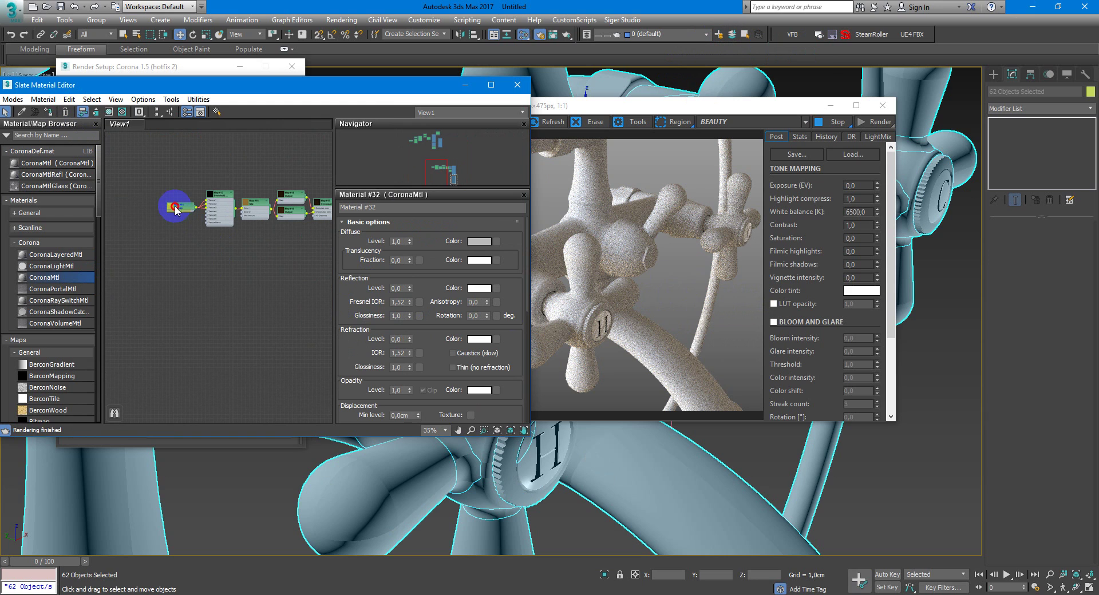
left_click_drag(175, 207, 265, 293, "shift")
middle_click_drag(279, 303, 147, 278)
left_click_drag(148, 271, 194, 286)
double_click(193, 289)
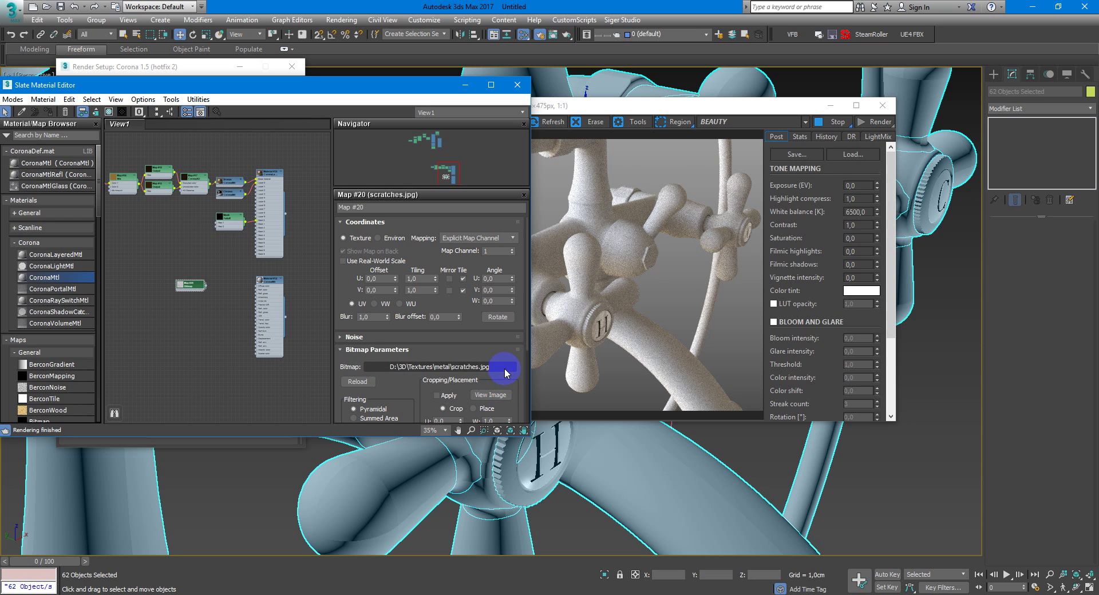
left_click(490, 394)
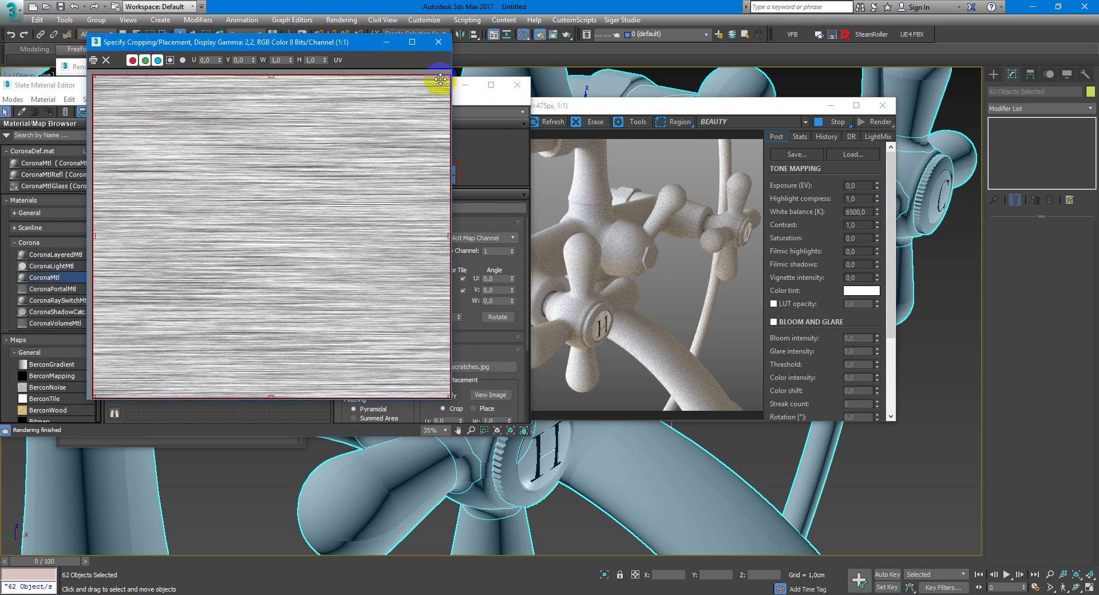
left_click(439, 42)
Step: Connect the copied scratches bitmap to the new CoronaMtl's Diffuse color and move the bitmap node away to make room
scroll(219, 302, "up", 3)
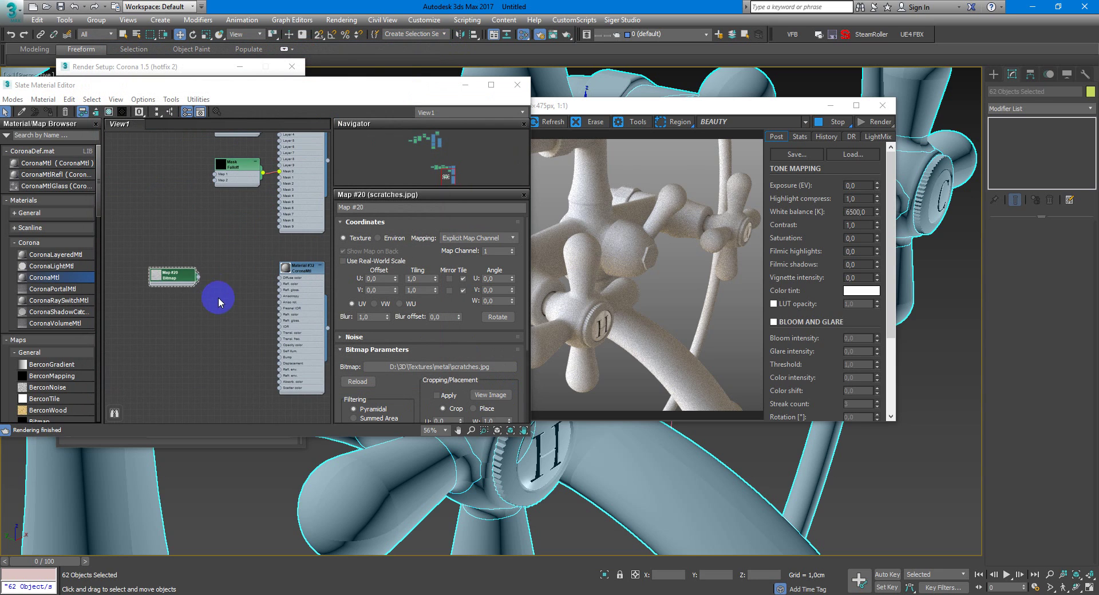
left_click_drag(172, 278, 292, 287)
scroll(246, 280, "up", 2)
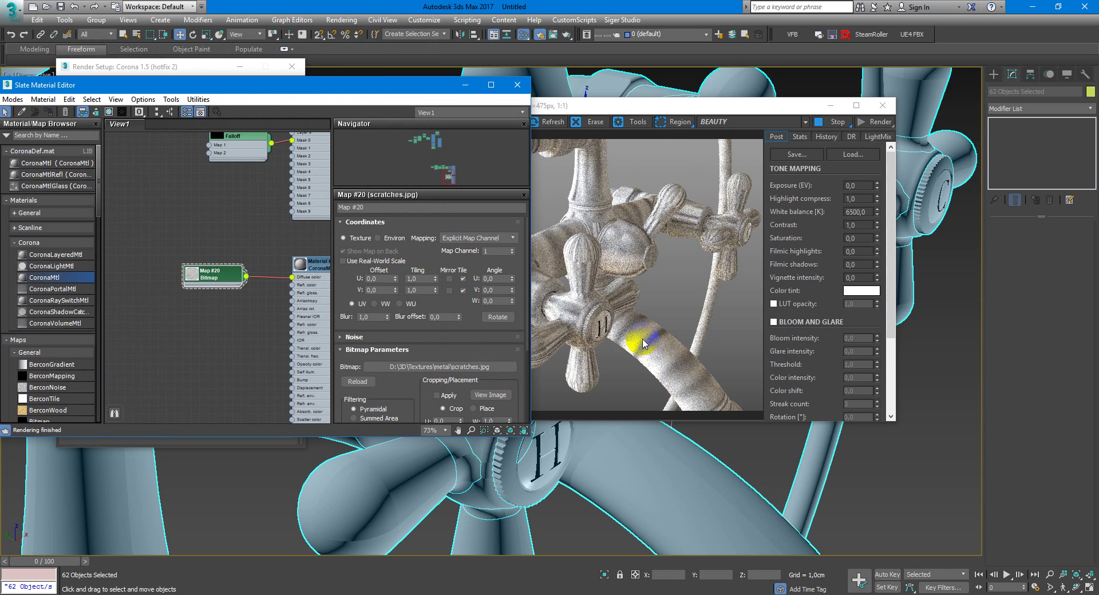
left_click_drag(202, 286, 152, 286)
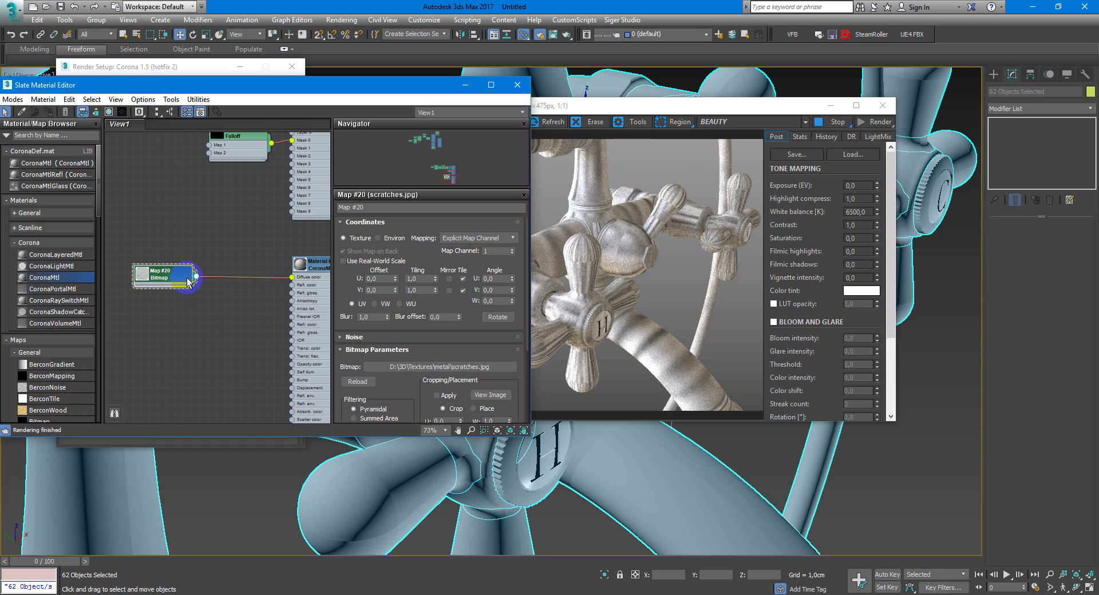
Step: Insert a BlendedBoxMap between the scratches bitmap and the material's Diffuse color, with the bitmap feeding Texture1
scroll(66, 332, "down", 2)
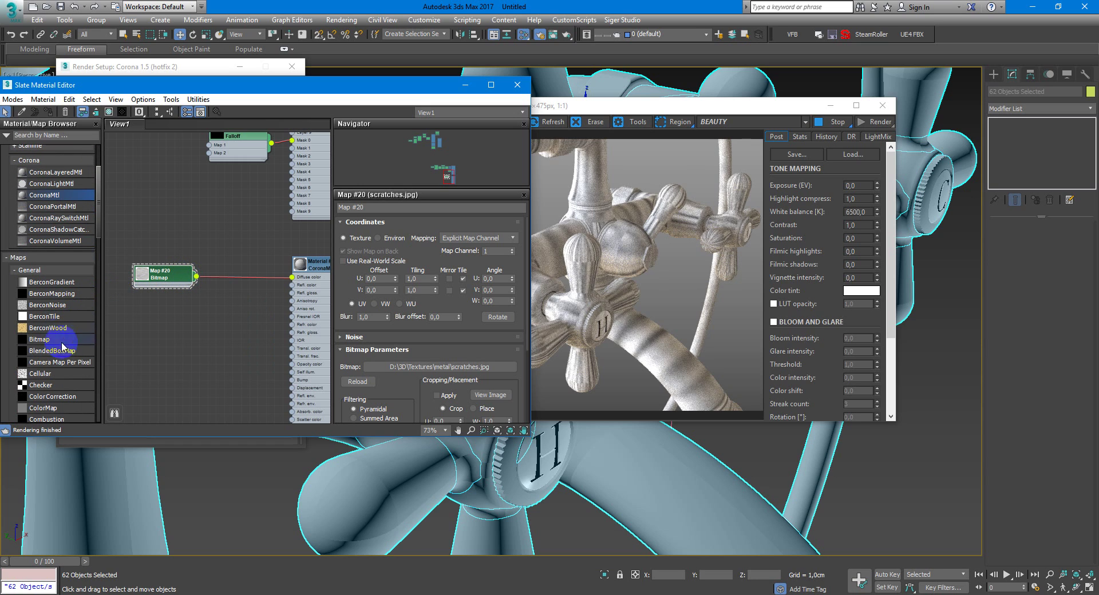
left_click_drag(63, 350, 240, 283)
left_click(264, 288)
left_click(171, 277)
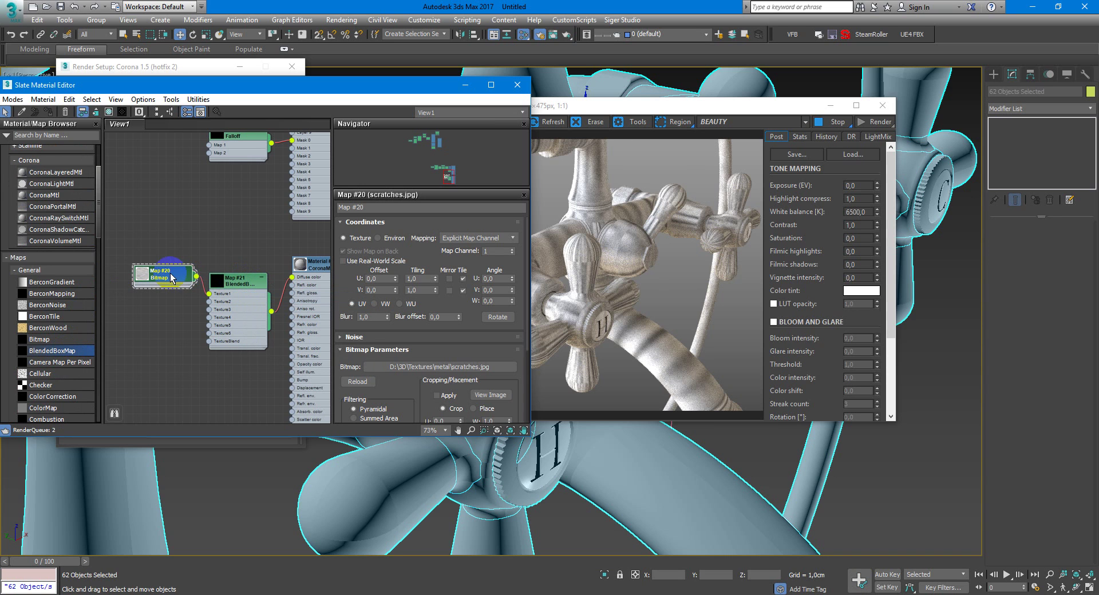
Step: Connect the scratches bitmap to Texture2 and Texture3 of the BlendedBoxMap as well
left_click_drag(171, 278, 209, 310)
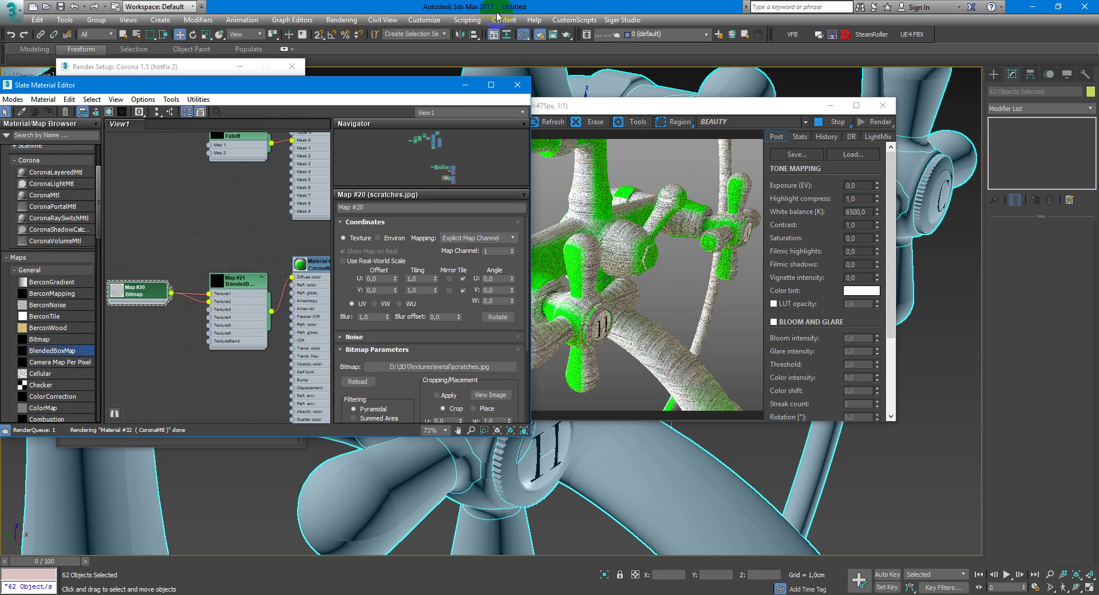
left_click_drag(171, 293, 219, 307)
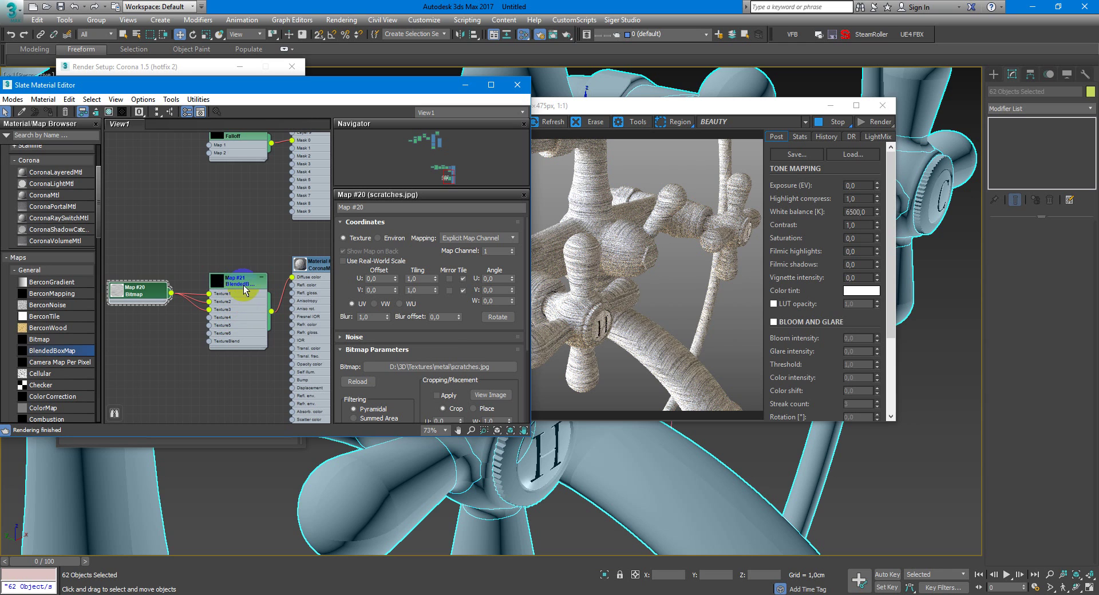
left_click(266, 282)
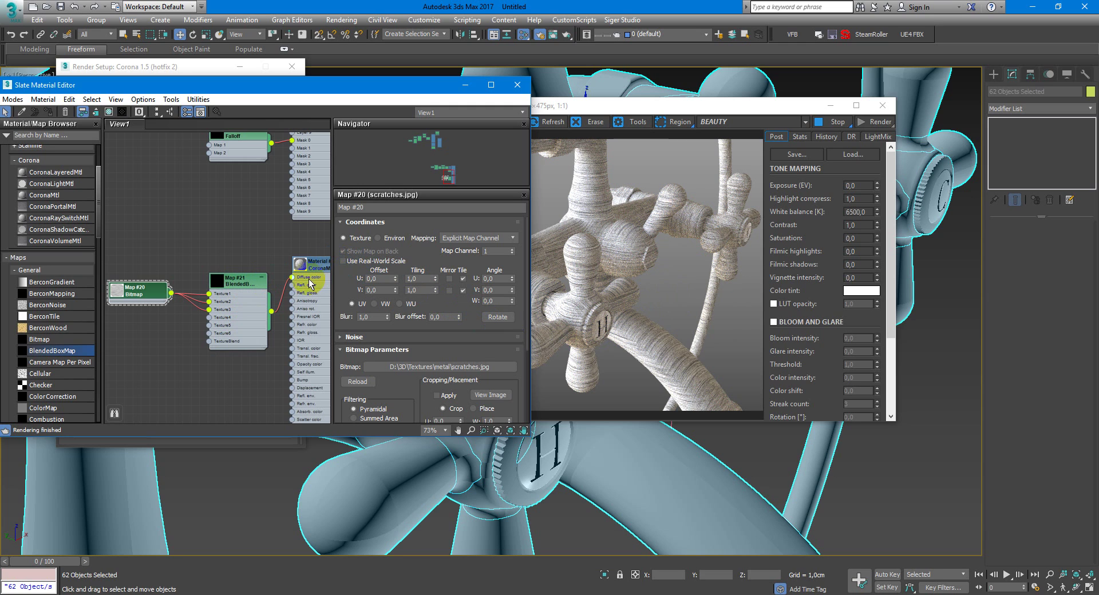
Step: Open the new CoronaMtl's parameters and move the BlendedBoxMap node farther from the material to make room
left_click_drag(252, 276, 214, 260)
middle_click_drag(215, 261, 194, 238)
left_click(280, 241)
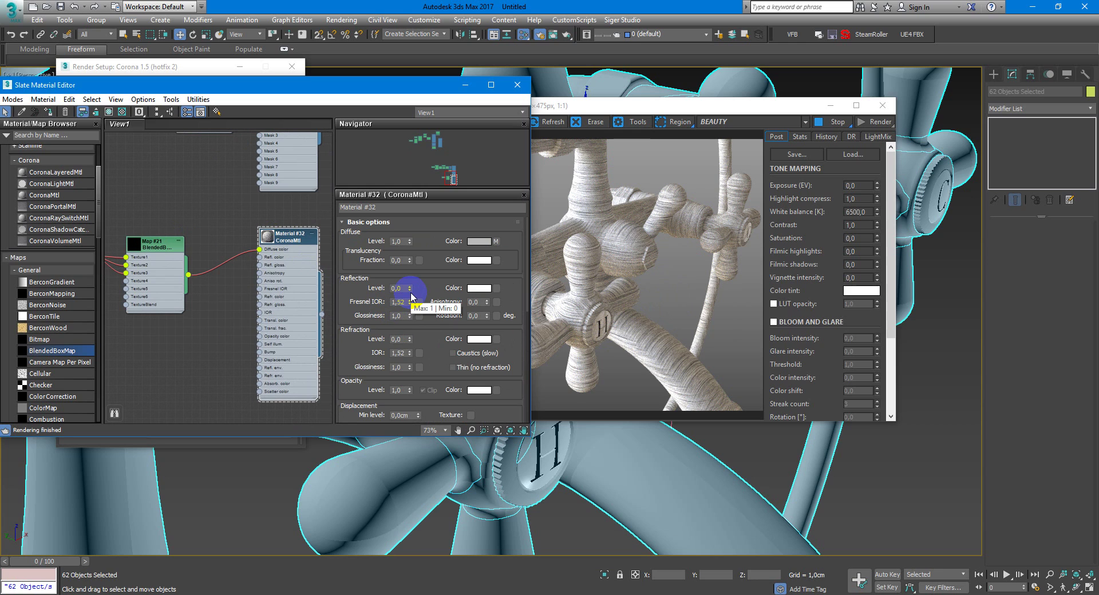
left_click_drag(135, 244, 104, 246)
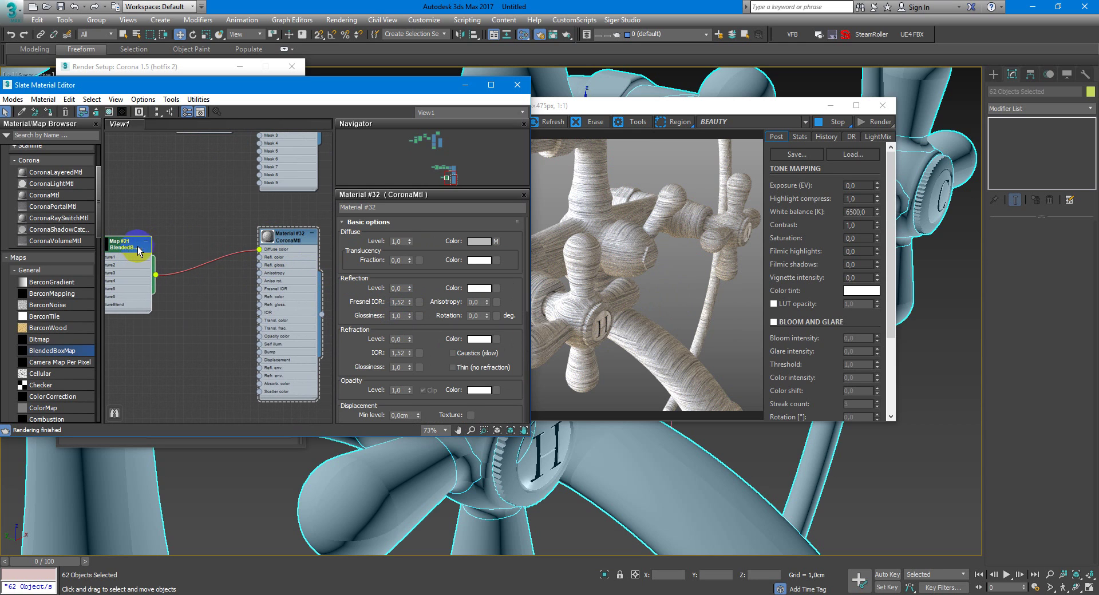
mouse_move(1098, 62)
left_mouse_down()
mouse_move(892, 69)
mouse_move(1098, 67)
left_mouse_up()
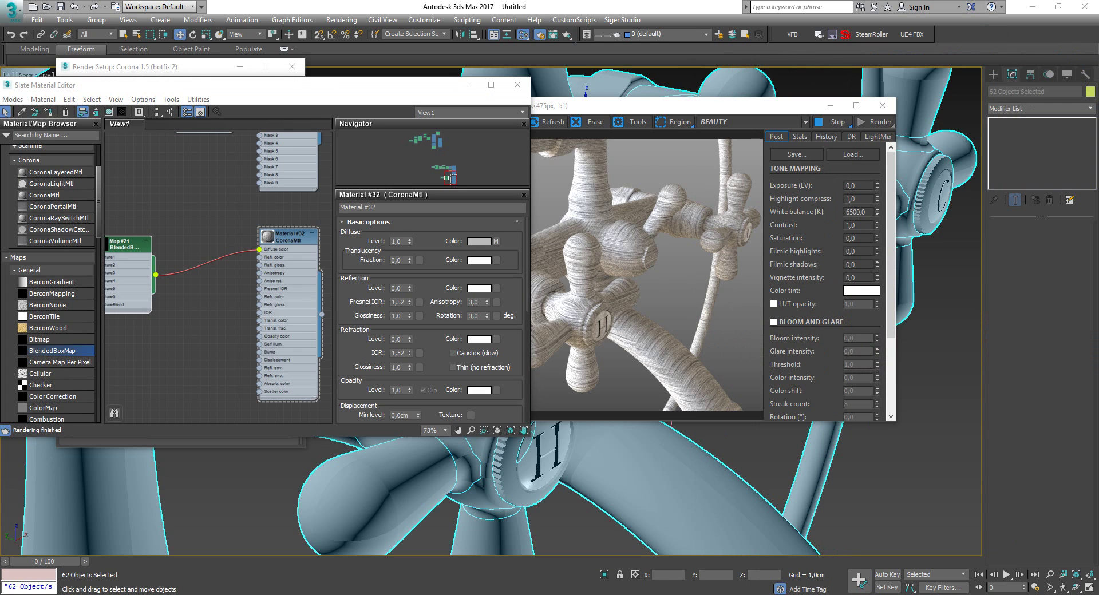
middle_click_drag(215, 280, 251, 267)
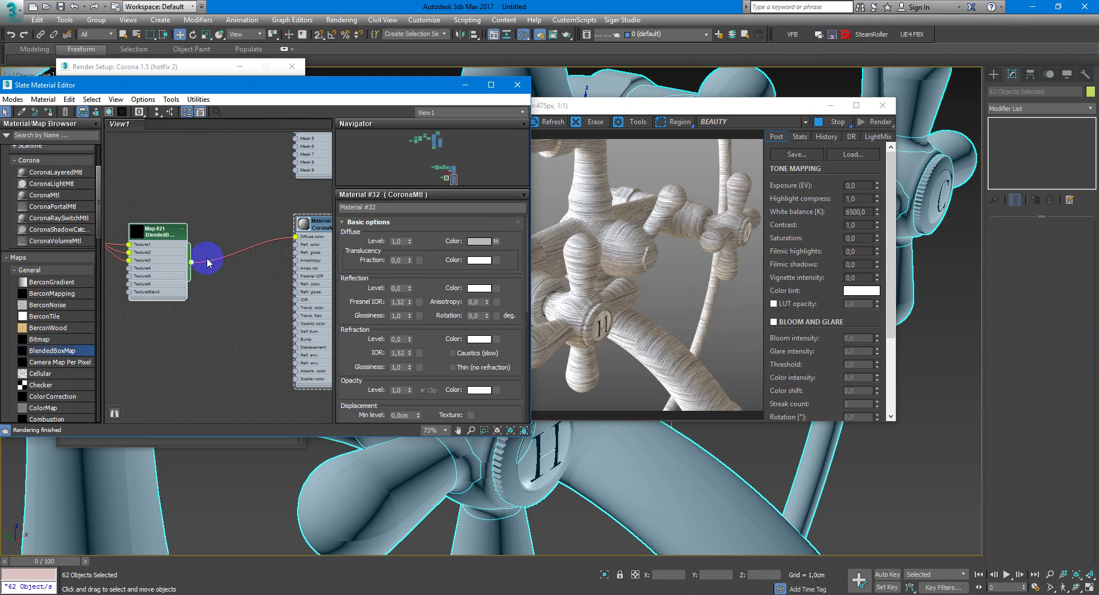
left_click(166, 231)
left_click_drag(166, 234, 142, 225)
Step: Insert a Mix map between the BlendedBoxMap and Diffuse color, using the BlendedBoxMap as Color 1, and space the nodes apart
scroll(54, 350, "down", 7)
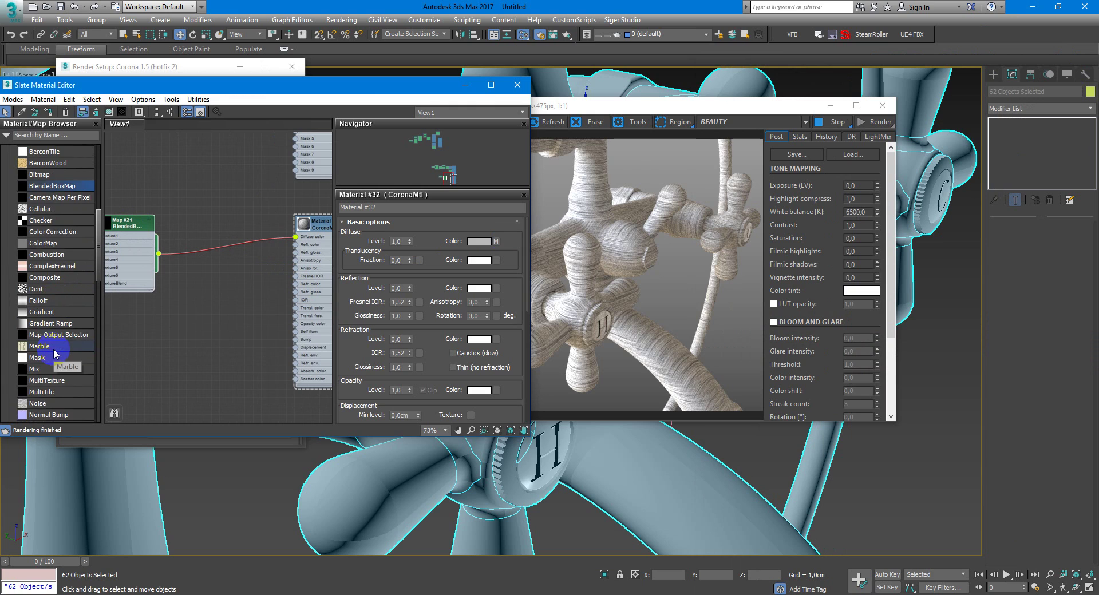
left_click_drag(54, 286, 222, 254)
left_click(243, 268)
left_click_drag(124, 229, 107, 204)
scroll(150, 265, "up", 1)
middle_click_drag(150, 264, 208, 258)
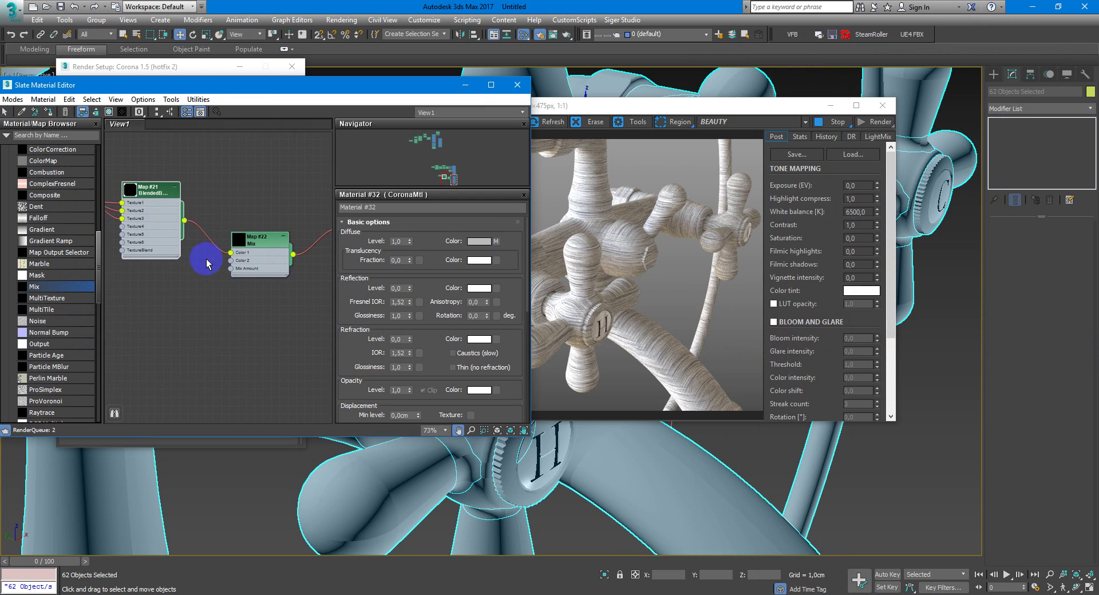
left_click(241, 263)
left_click(274, 252)
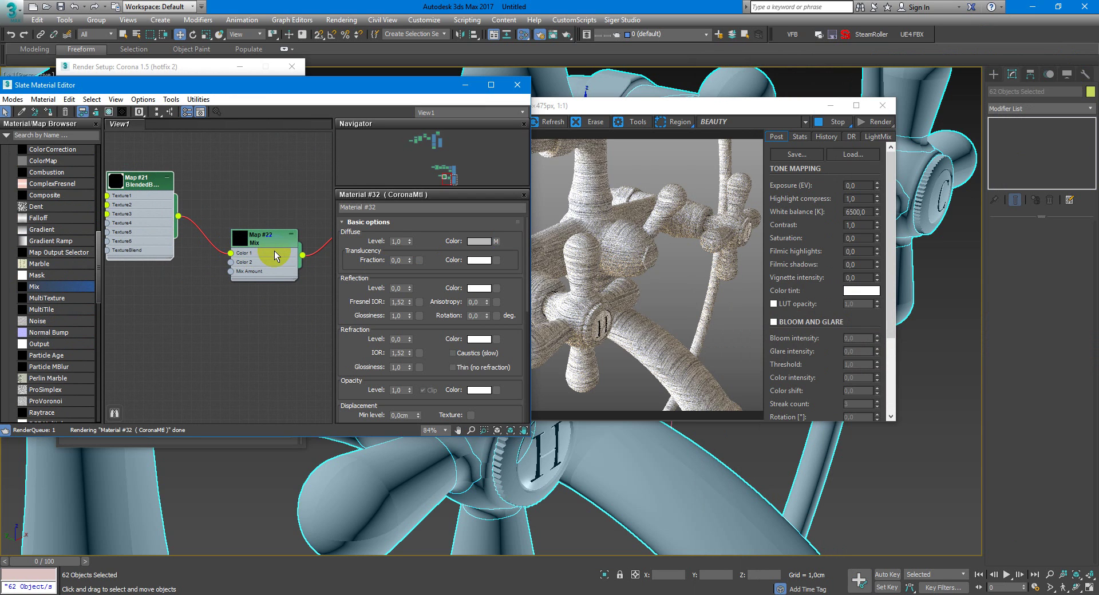
Step: Set the Mix map's Color 2 to orange-brown with hue 18, saturation 236 and value 146, and Mix Amount to 50
double_click(266, 243)
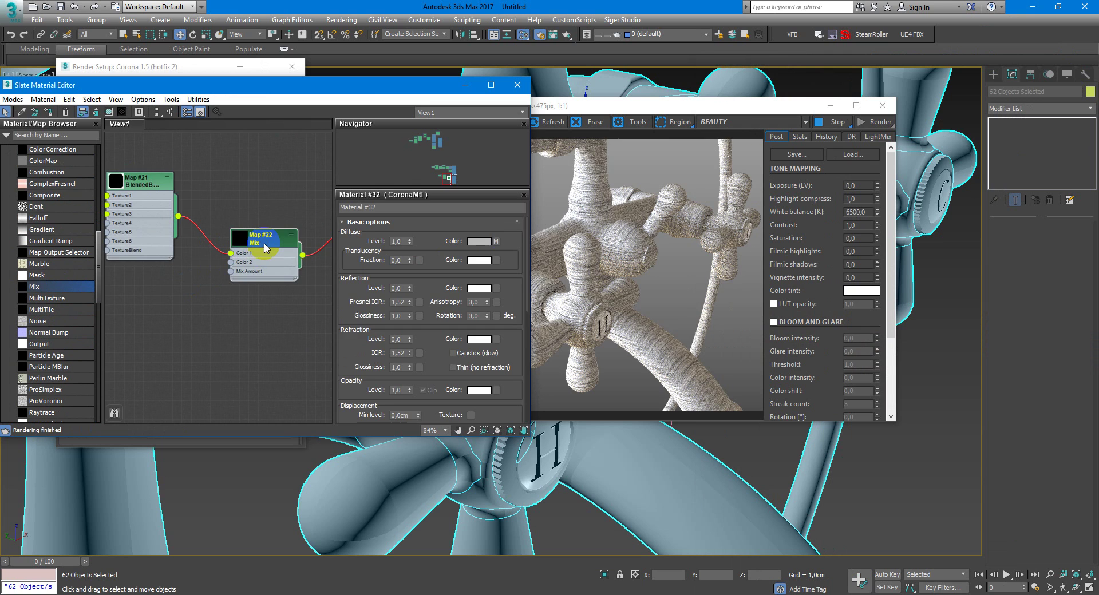
left_click(410, 265)
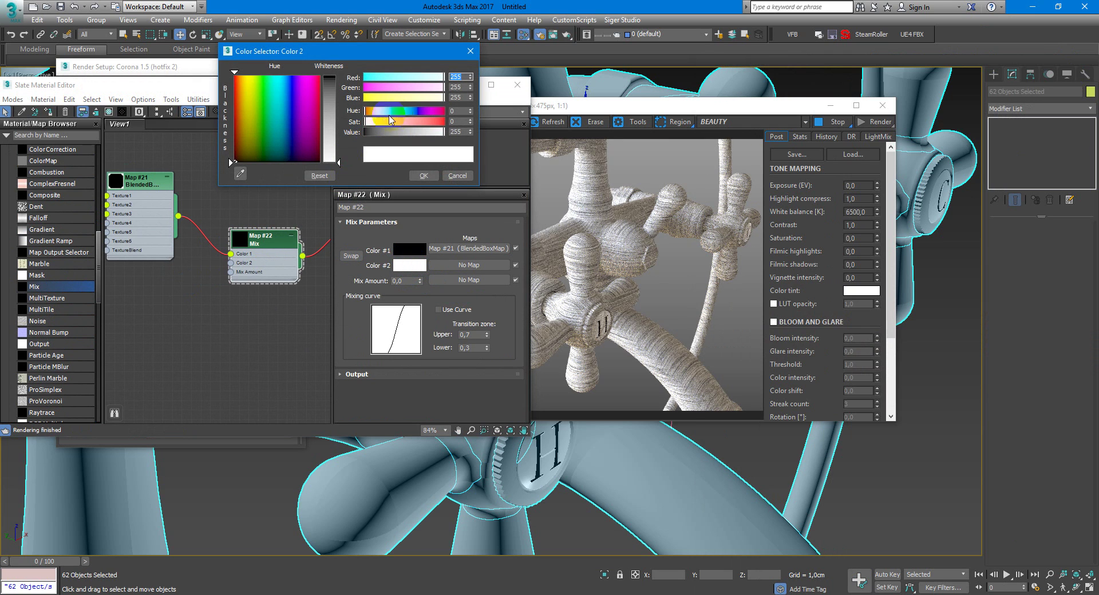
left_click_drag(378, 112, 369, 113)
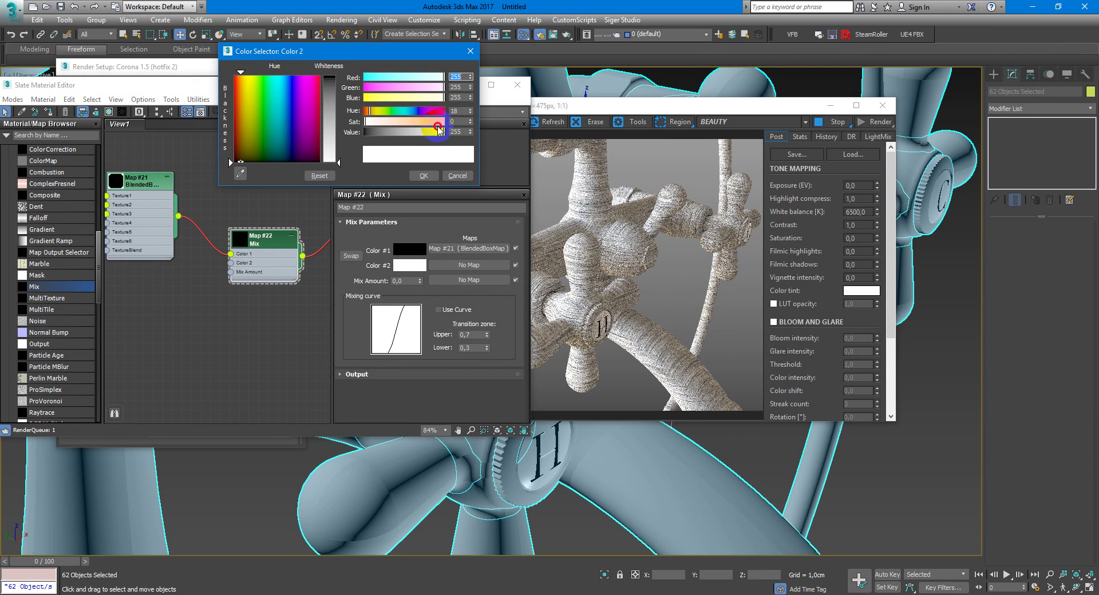
left_click(438, 122)
left_click_drag(442, 132, 410, 134)
left_click(423, 176)
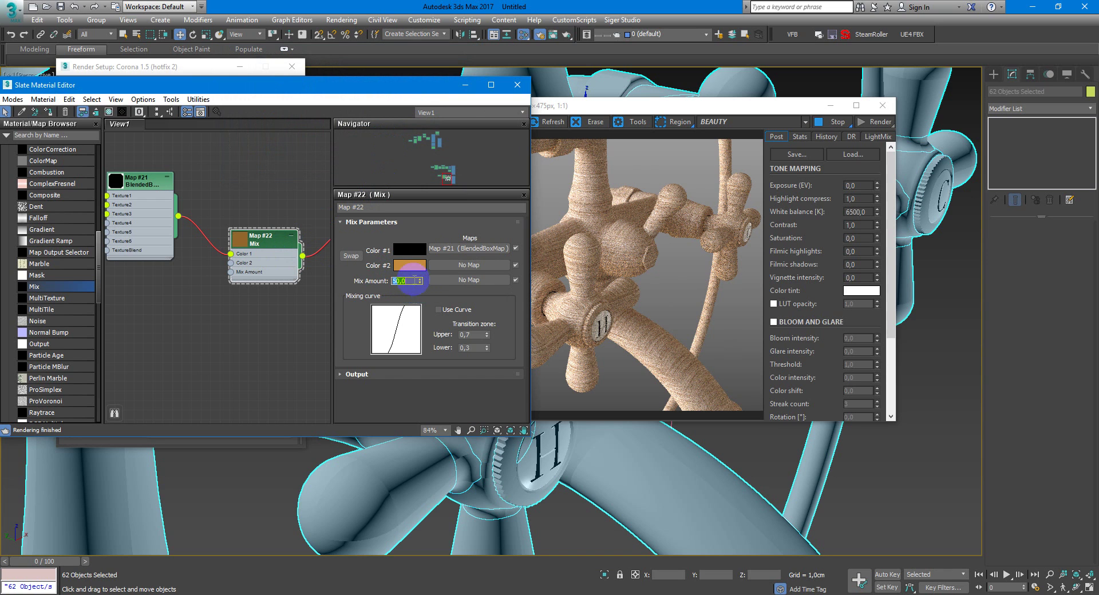
Step: Darken the Mix map's Color 2 to value 111 and shift its hue to 22
left_click(412, 268)
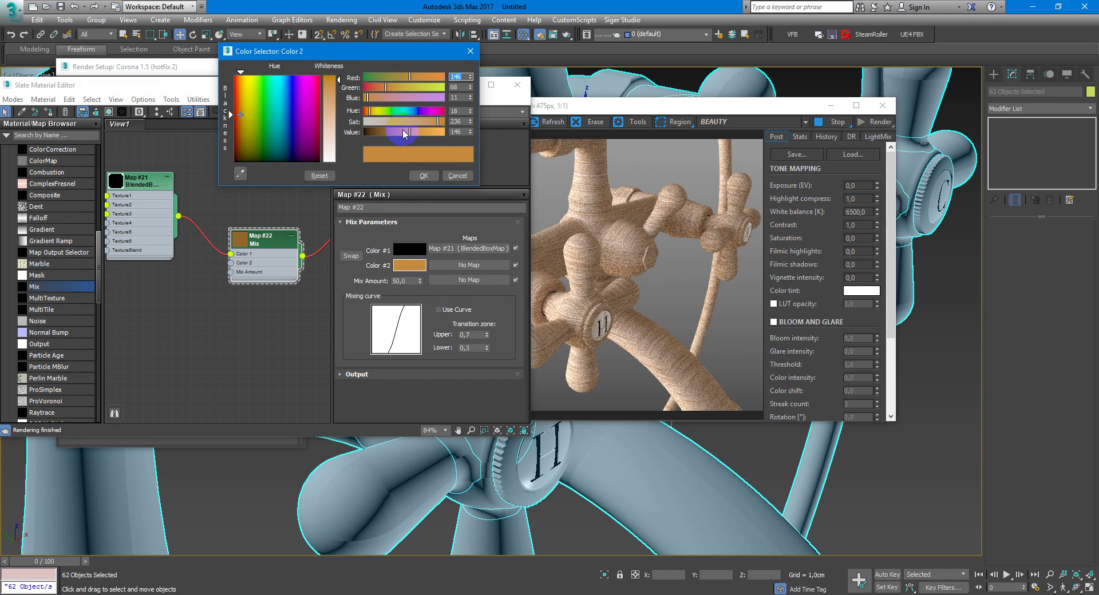
mouse_move(402, 132)
left_mouse_down()
mouse_move(395, 140)
mouse_move(373, 114)
left_mouse_up()
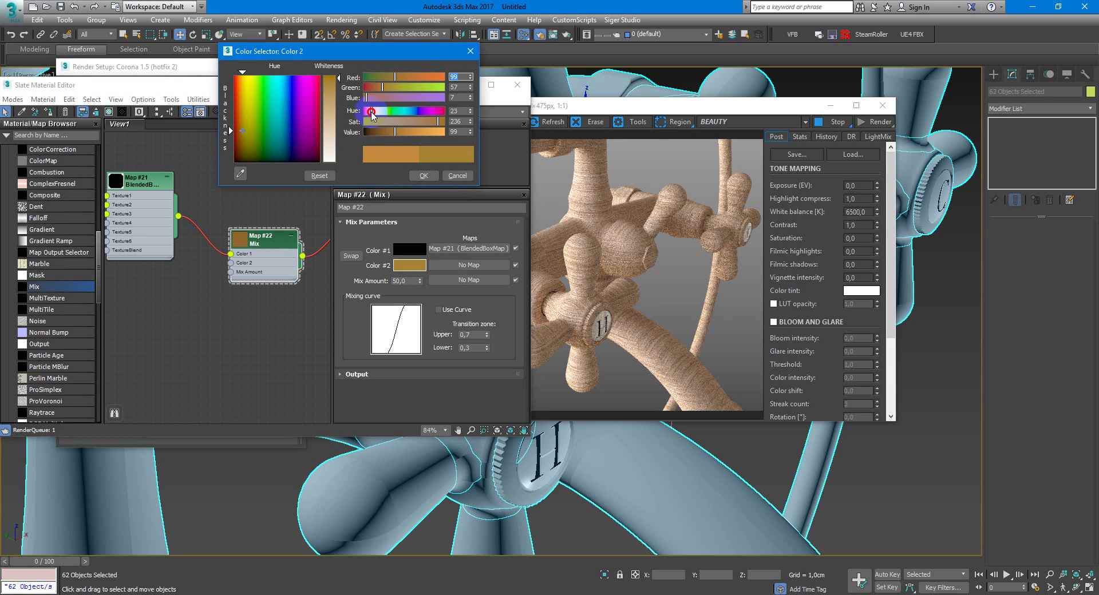
left_click(399, 133)
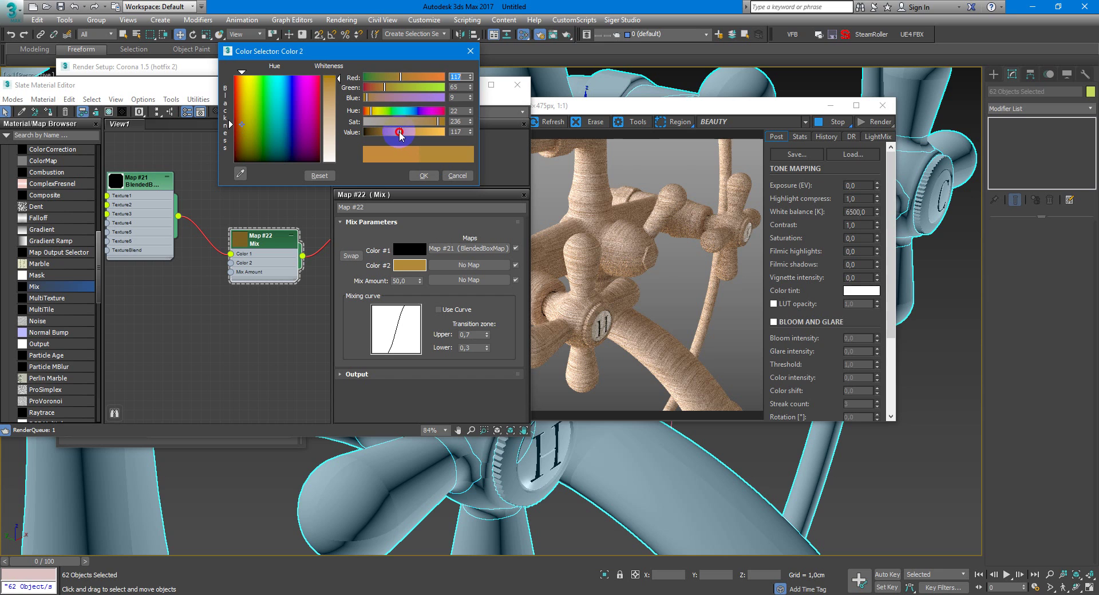
left_click(423, 176)
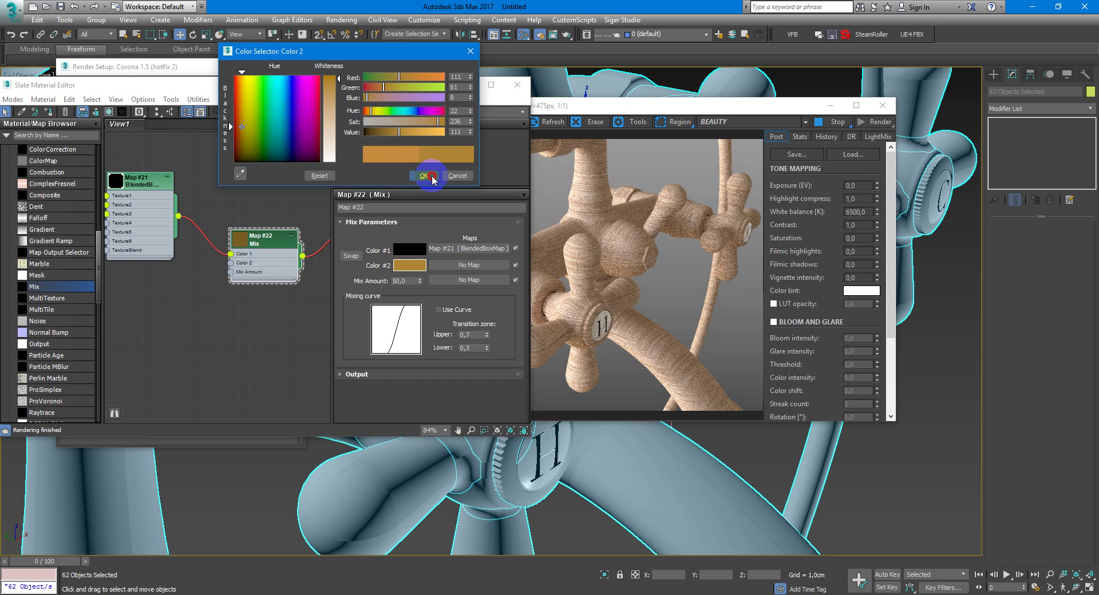
left_click(279, 244)
middle_click_drag(256, 247, 221, 236)
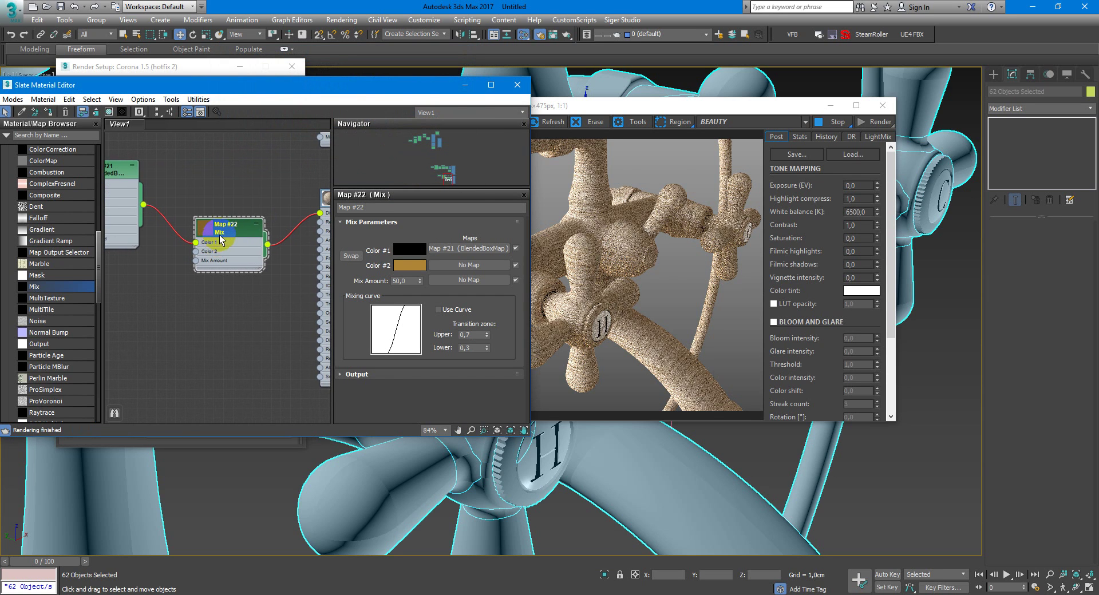
Step: Set the hue of the Mix map's Color 2 to 19
left_click(409, 265)
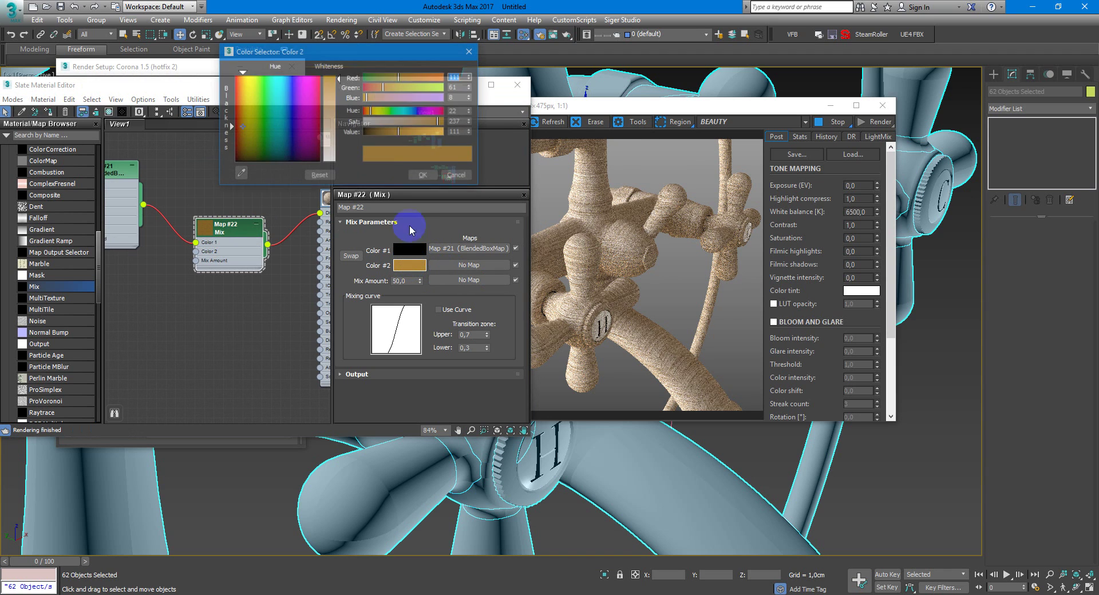
left_click(471, 113)
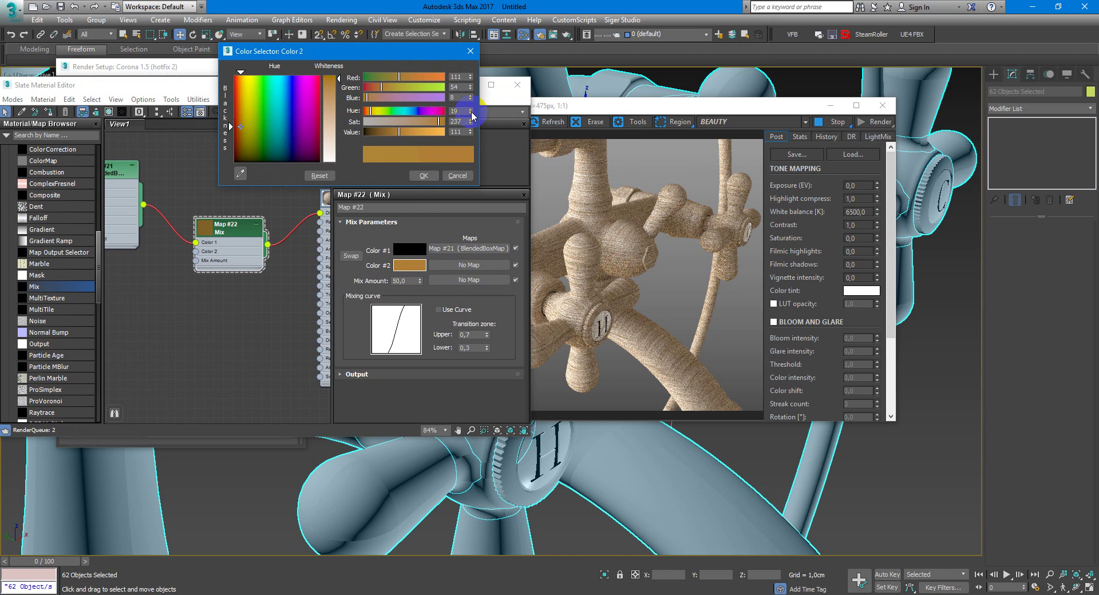
left_click(425, 176)
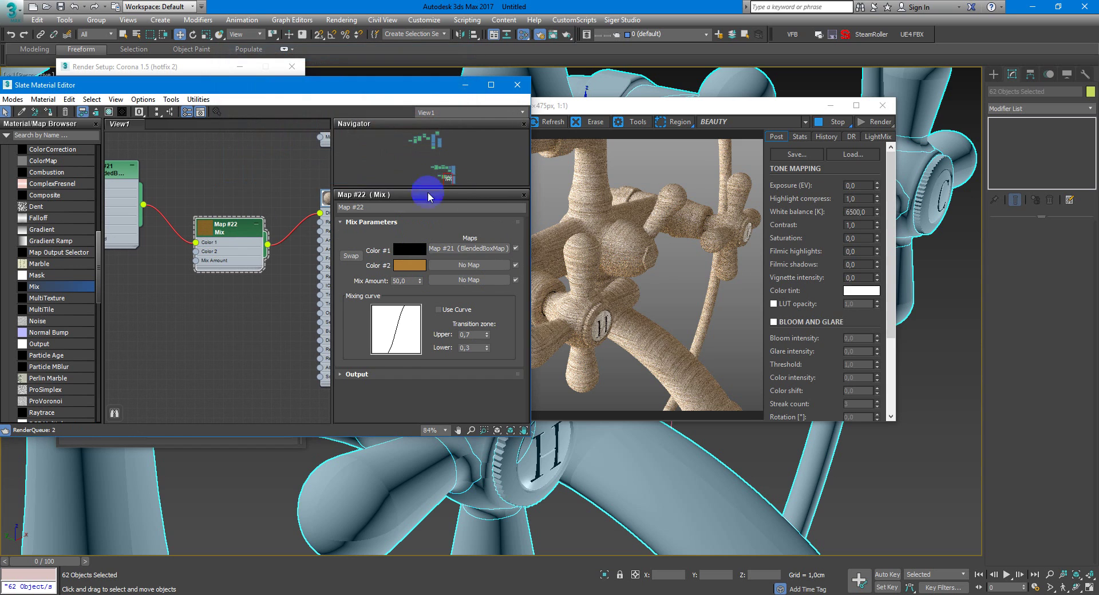
Step: Set the CoronaMtl's reflection level to 1 and its Fresnel IOR to 8
middle_click_drag(289, 222, 245, 222)
double_click(315, 200)
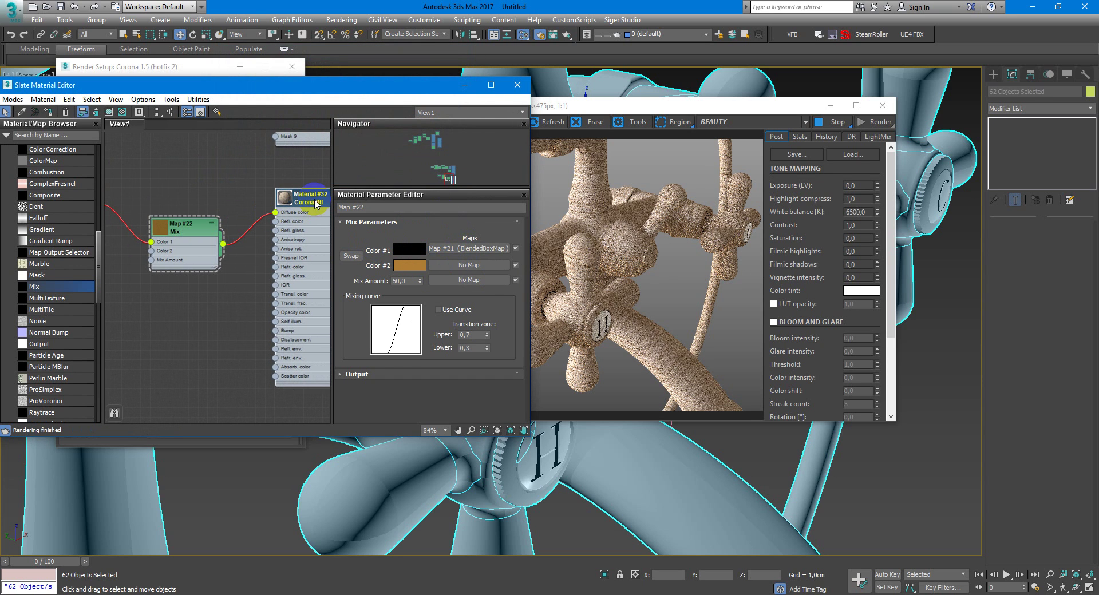
double_click(316, 204)
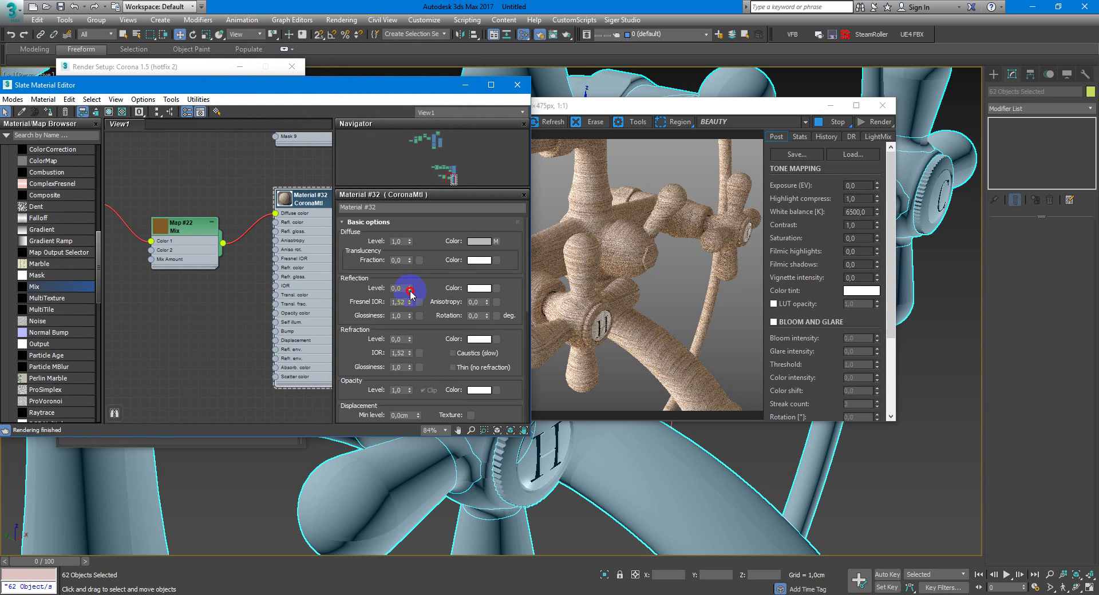
left_click_drag(411, 293, 418, 132)
left_click_drag(401, 302, 417, 319)
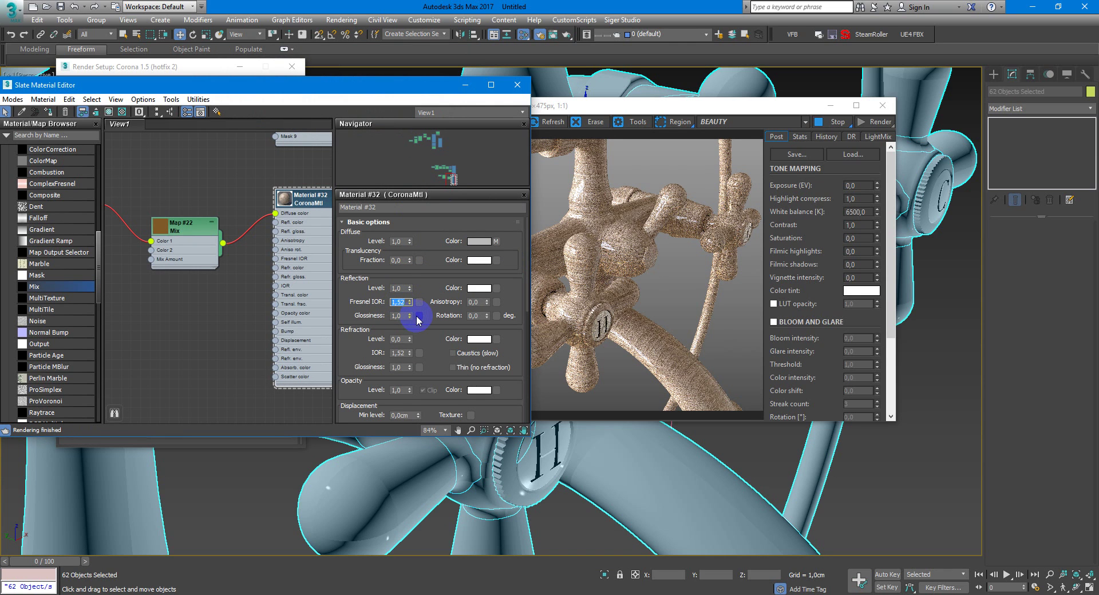
key("Return")
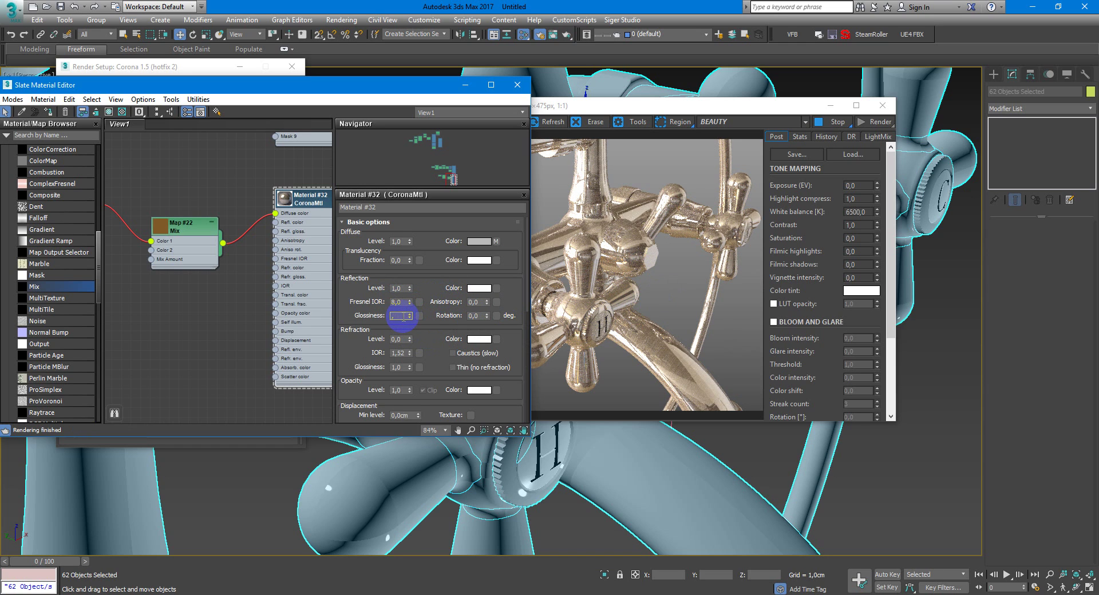
Step: Set the CoronaMtl's reflection glossiness to 0.66
type("6")
key("Return")
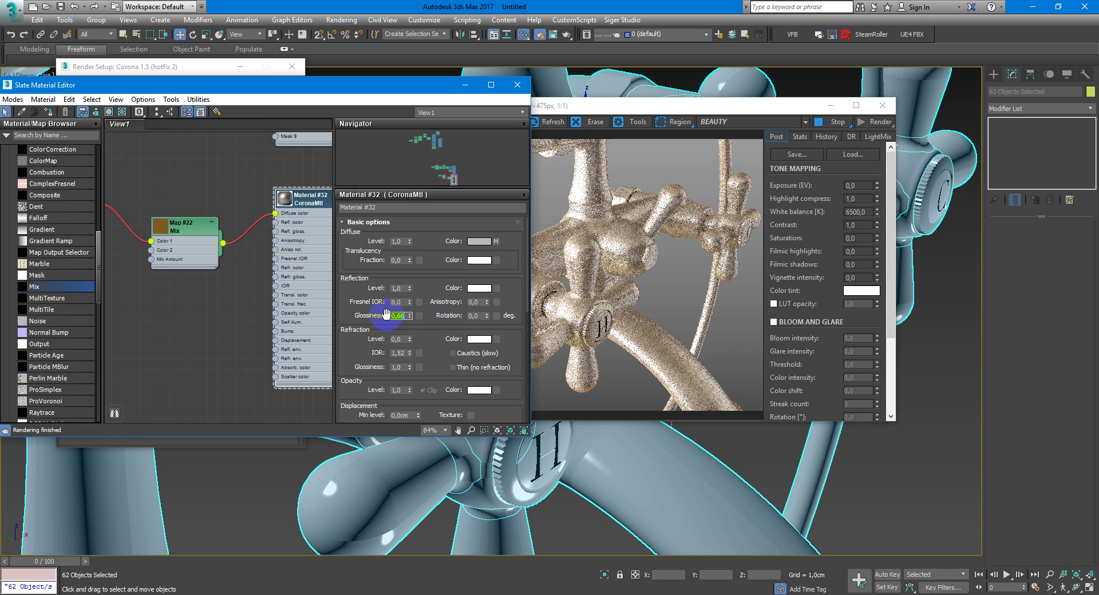
left_click(661, 369)
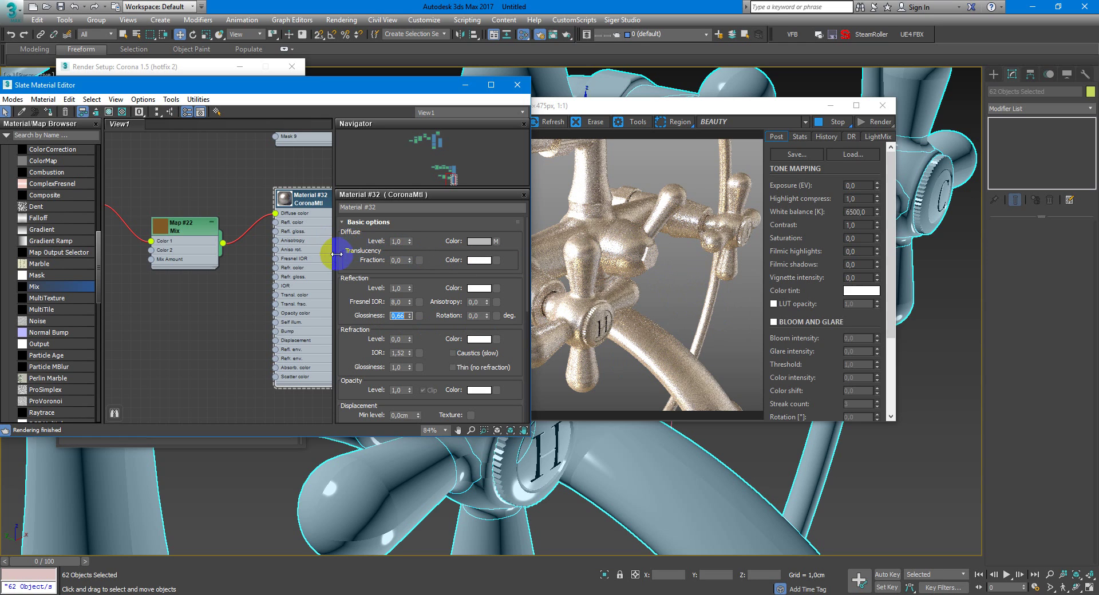
left_click(223, 243)
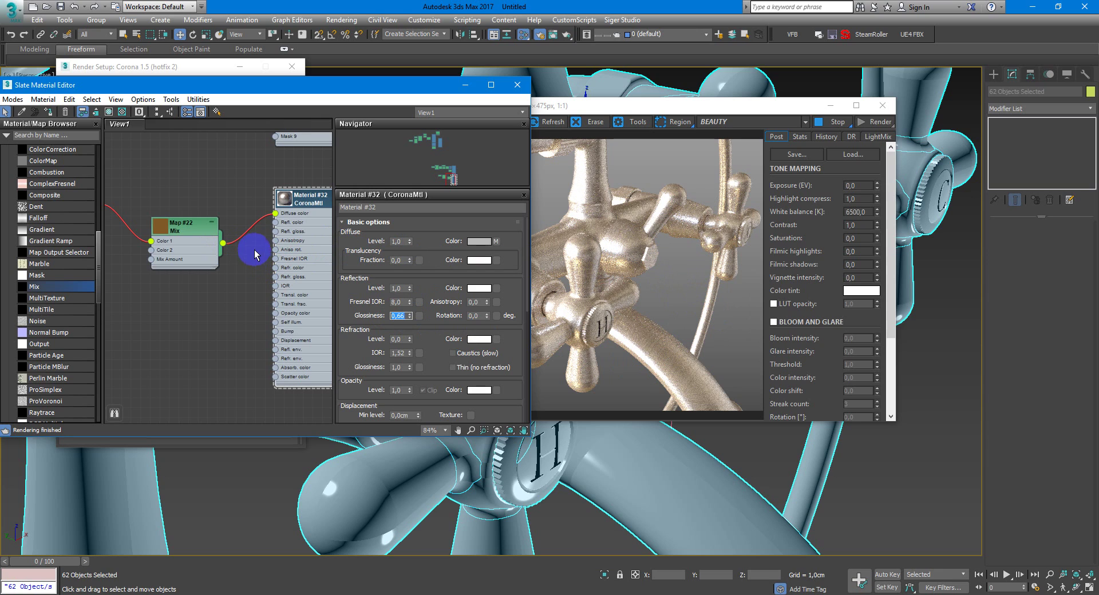
left_click(304, 238)
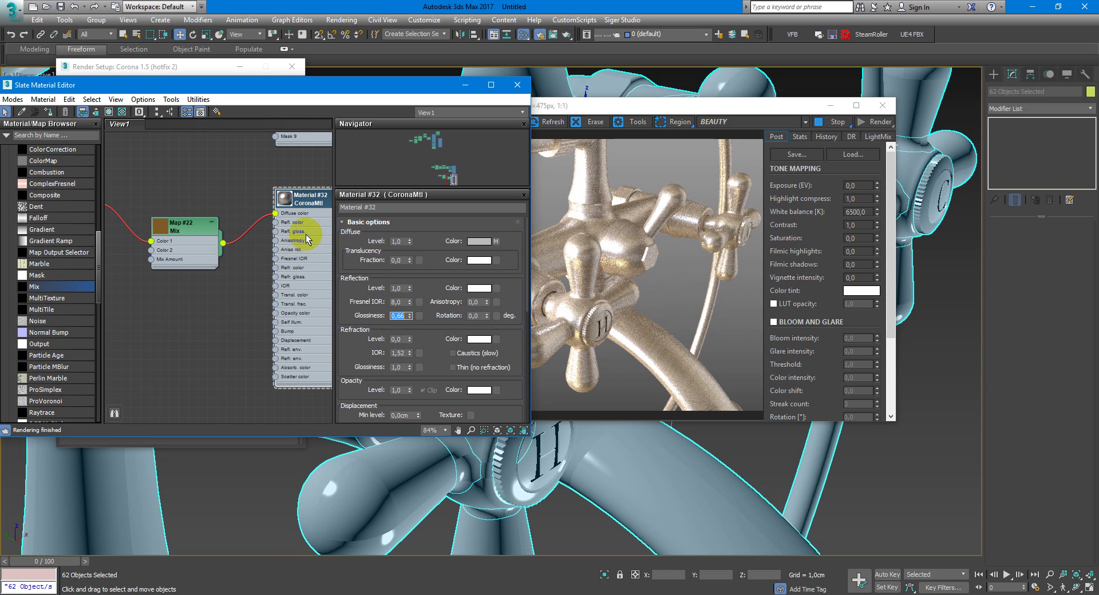
Step: Insert an Output map into the connection between the Mix map and the CoronaMtl's Diffuse color
middle_click_drag(234, 285, 273, 275)
left_click_drag(221, 214, 174, 204)
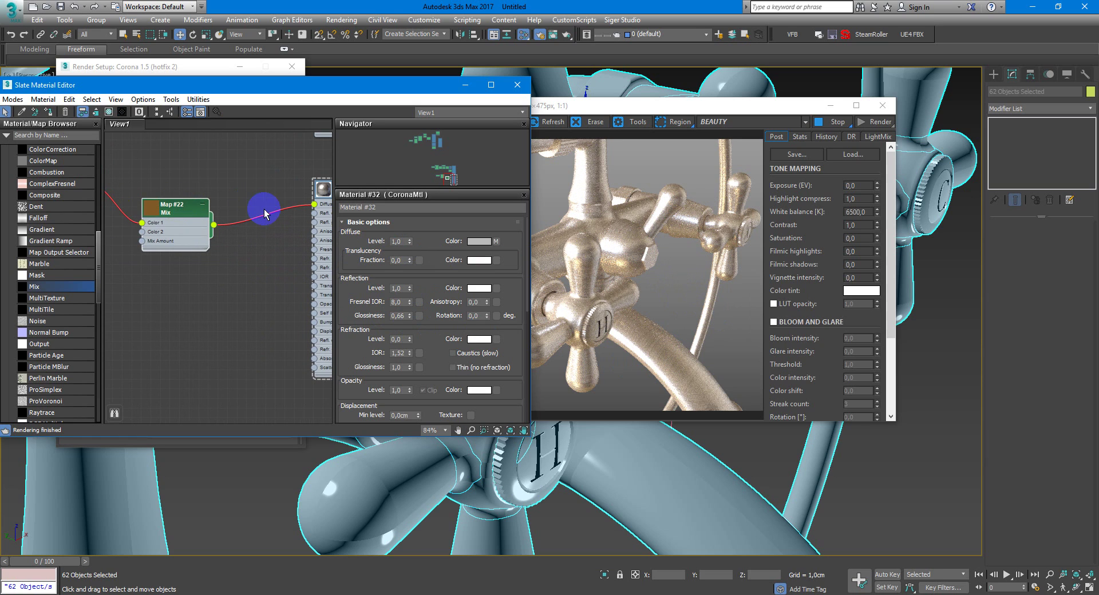
scroll(55, 315, "down", 3)
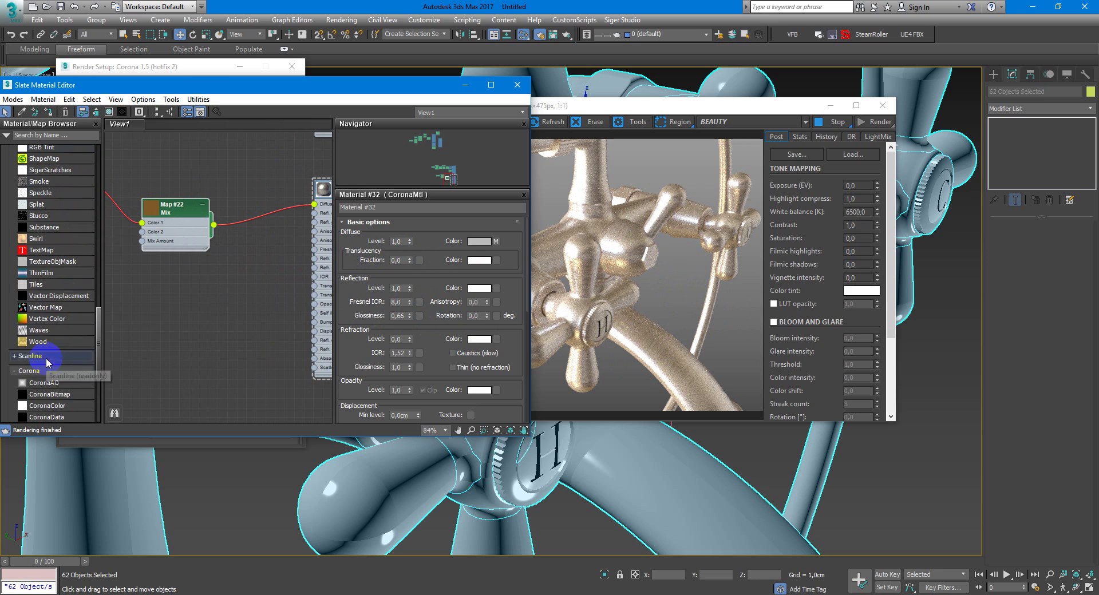
scroll(50, 331, "up", 8)
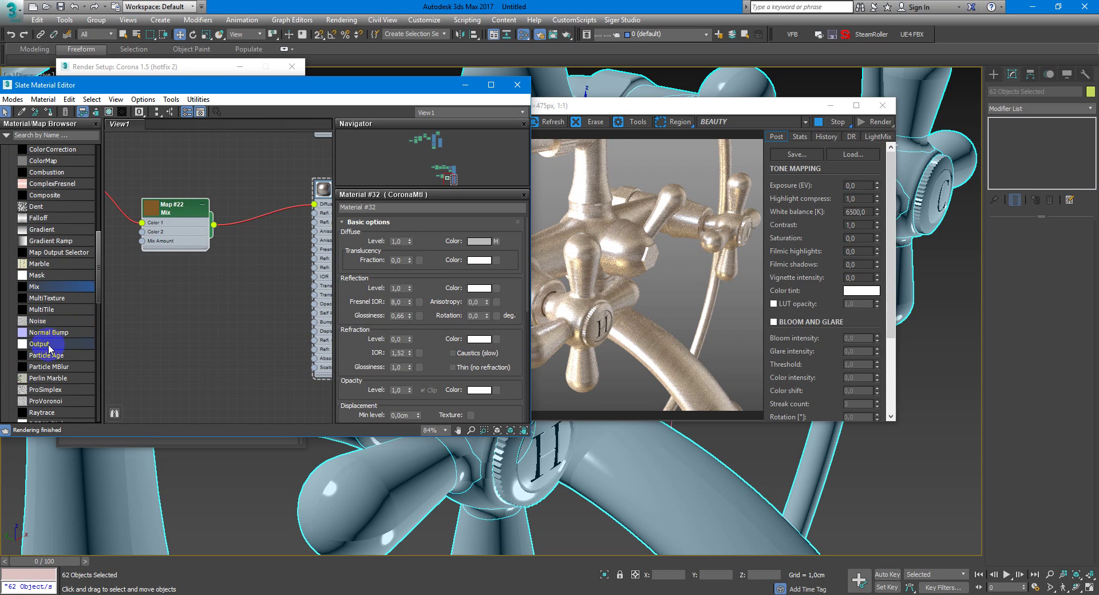
left_click_drag(49, 346, 233, 216)
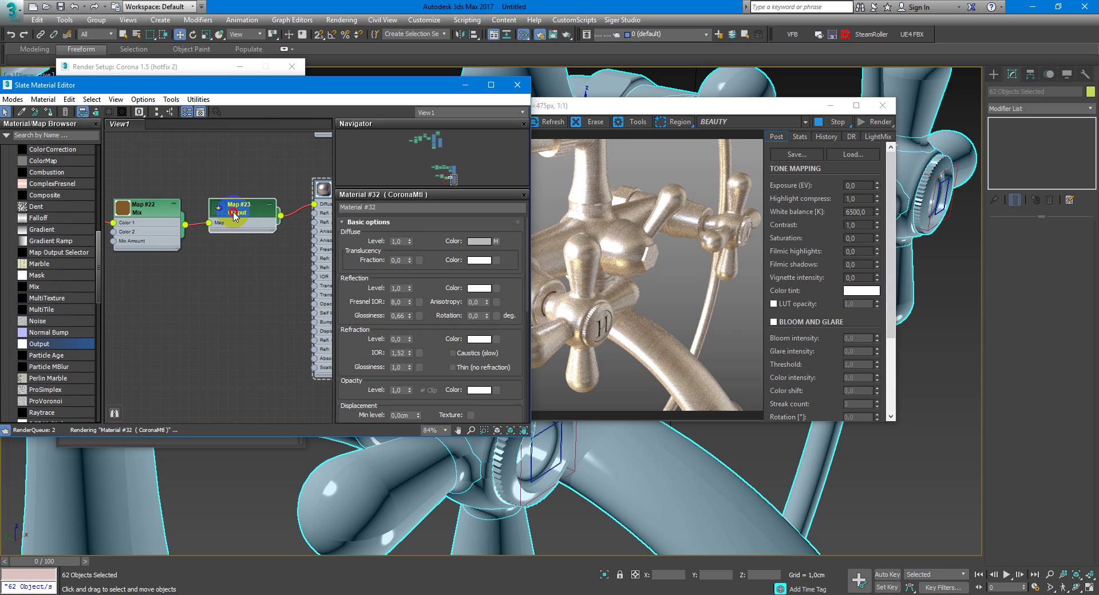
Step: Enable the Output map's Color Map and bend its curve down with a Bezier handle at the upper end point to darken the colour
double_click(234, 216)
left_click(366, 274)
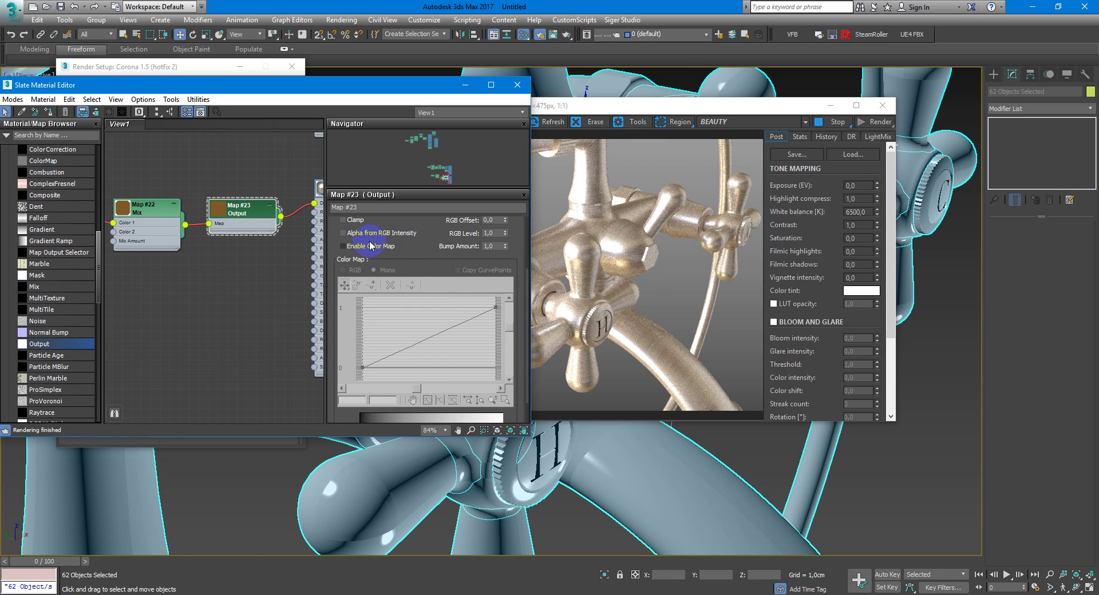
left_click(368, 251)
left_click(495, 304)
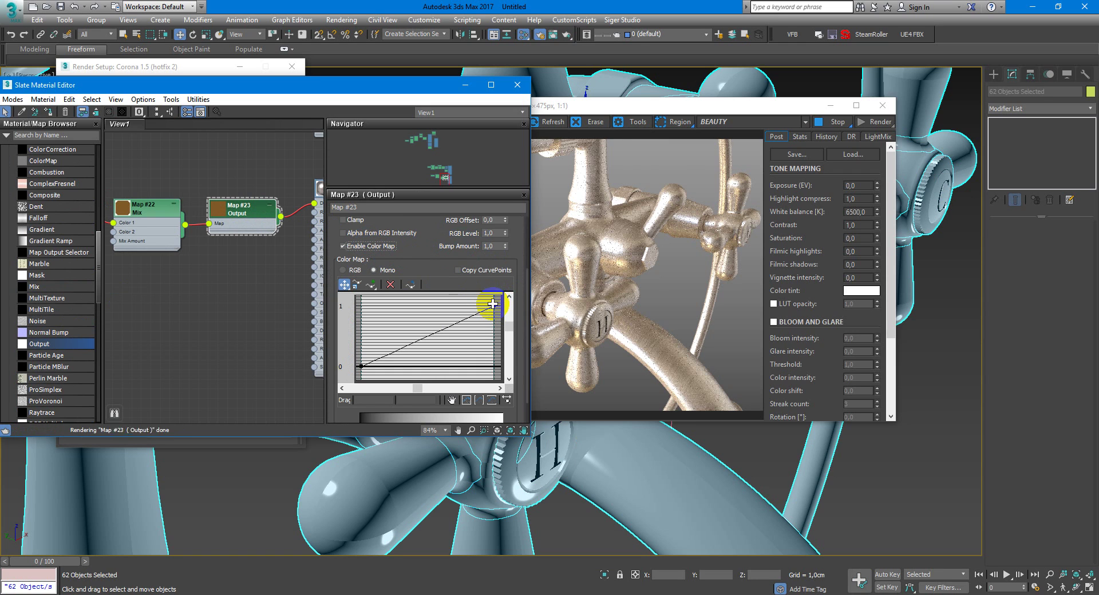
right_click(492, 303)
left_click(507, 316)
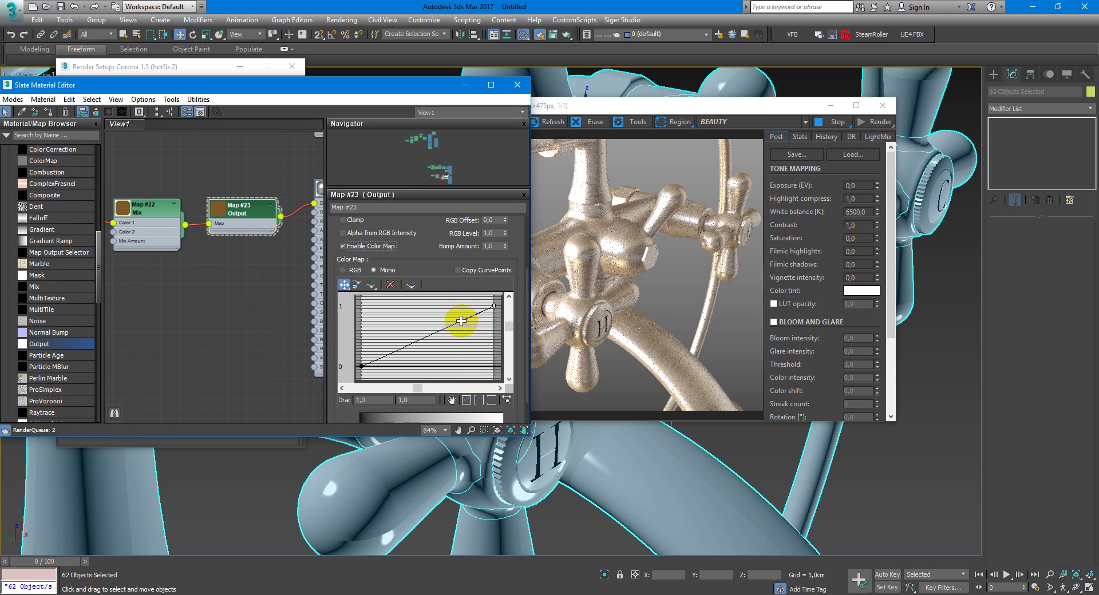
left_click_drag(461, 321, 494, 362)
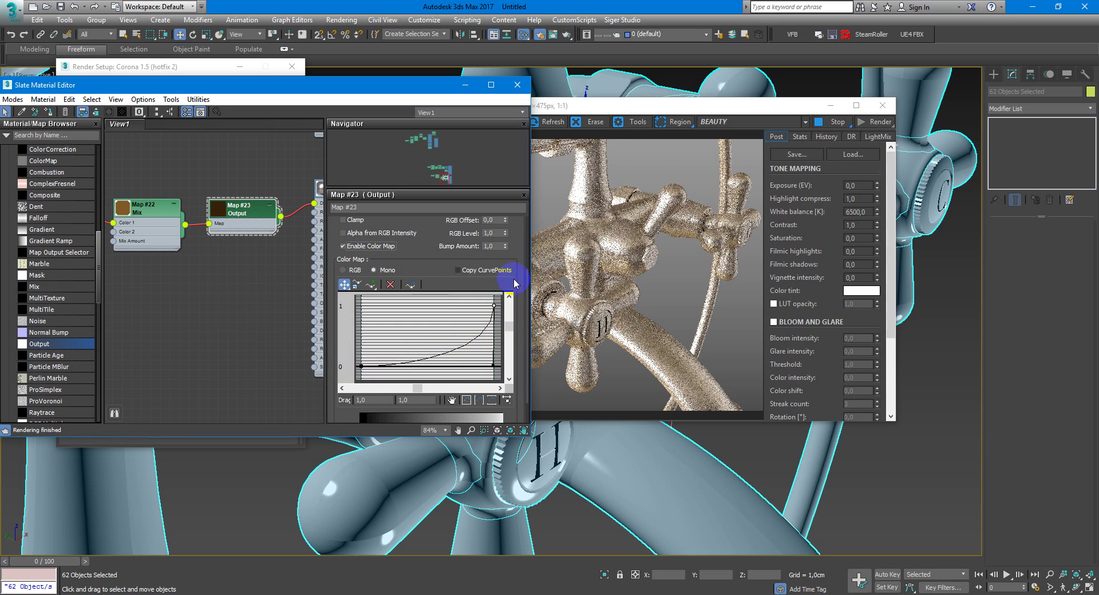
left_click(361, 365)
left_click(486, 314)
left_click(458, 312)
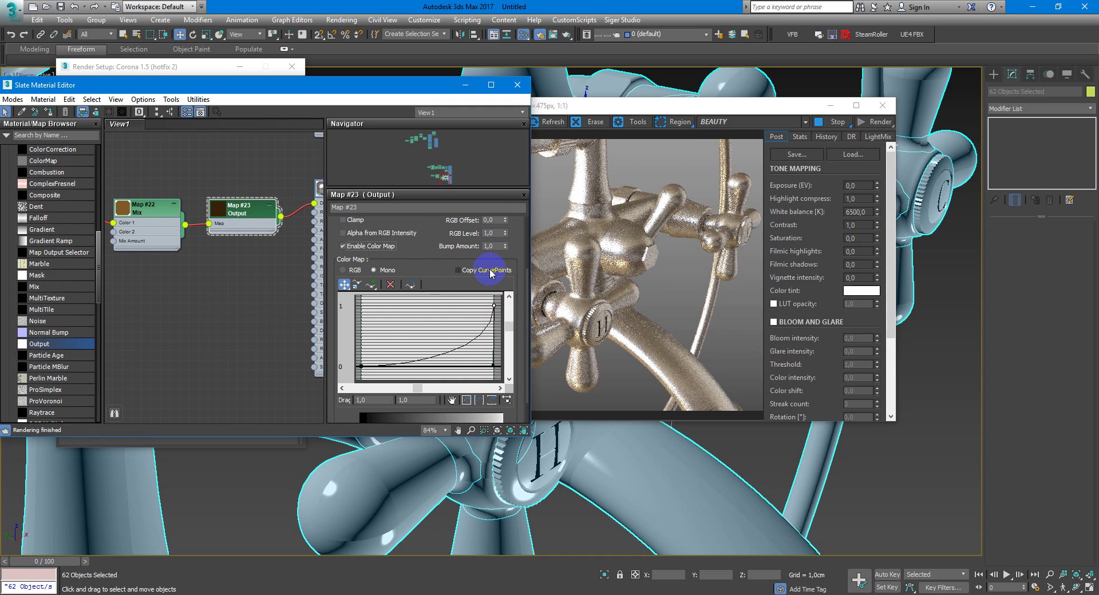
Step: Copy the Mix map's orange-brown Color 2 and paste it into the CoronaMtl's reflection color
middle_click_drag(232, 249, 205, 239)
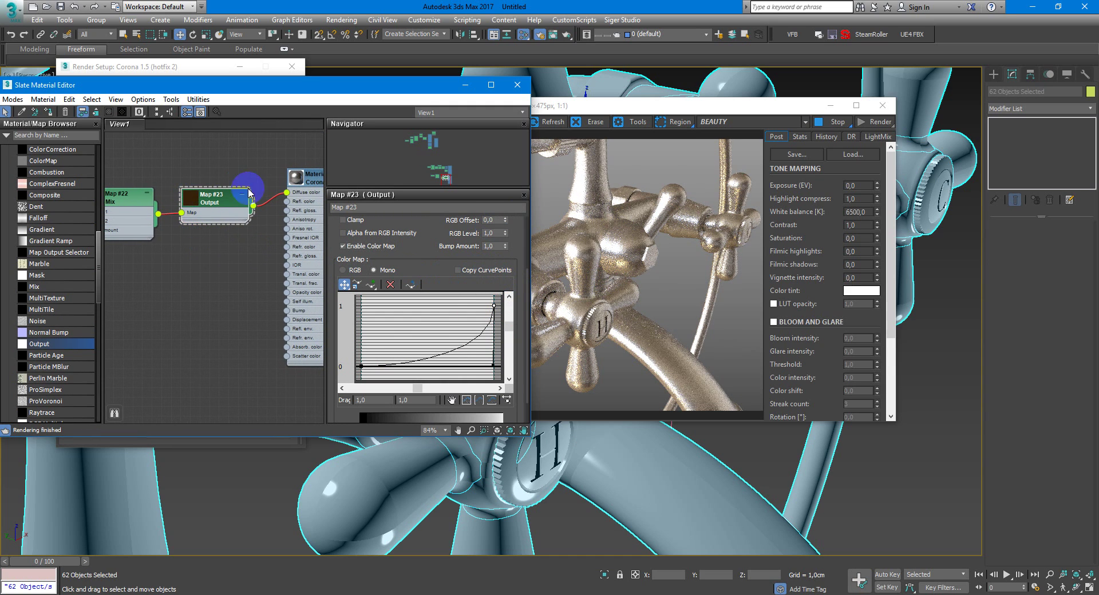
double_click(312, 179)
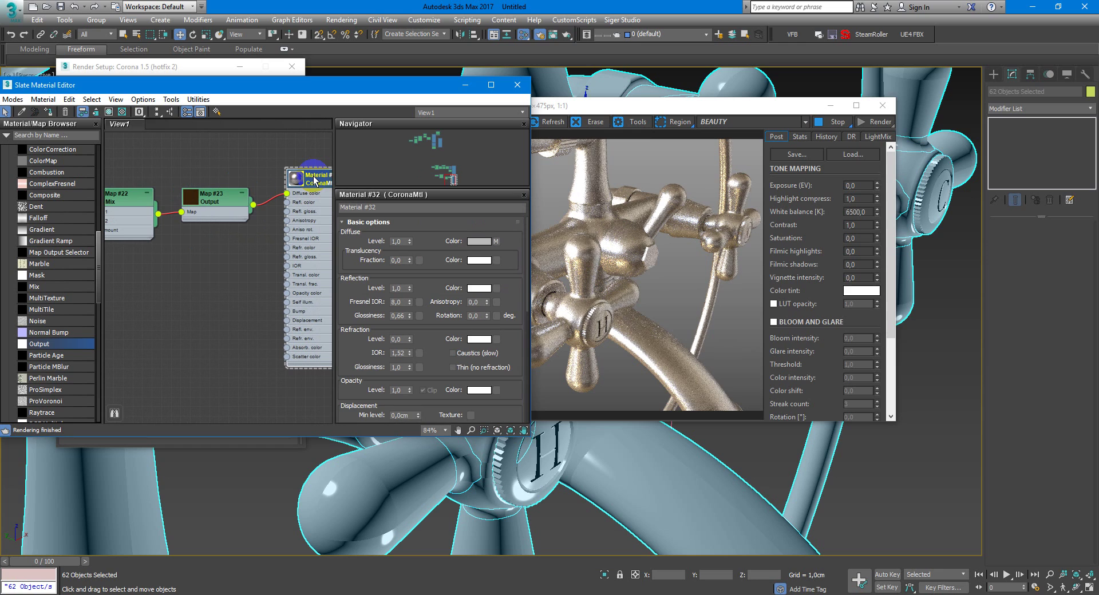
left_click(480, 289)
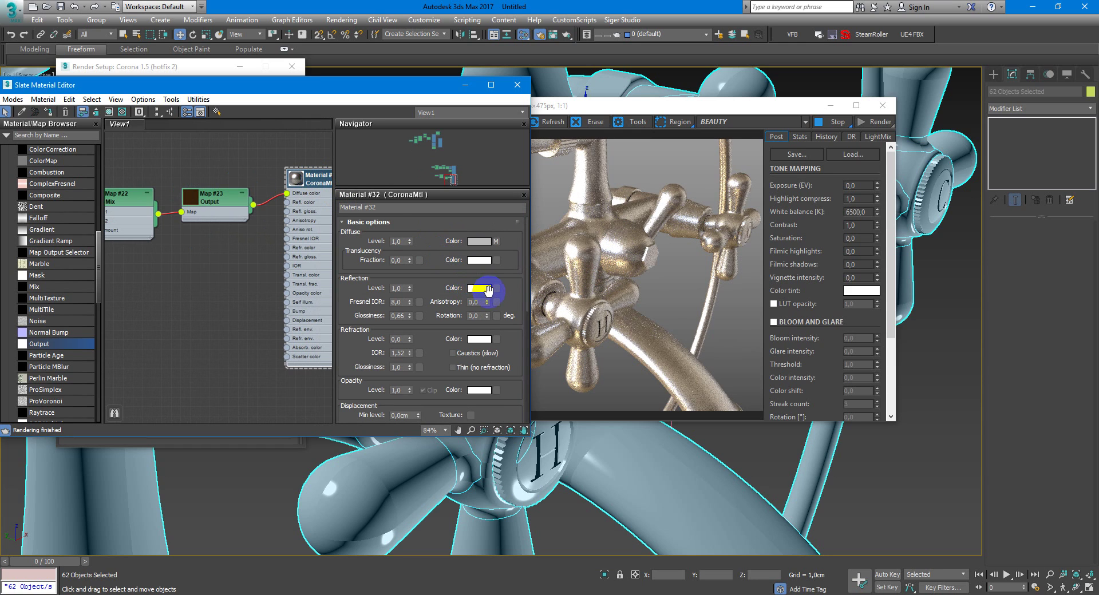
middle_click_drag(187, 219, 237, 217)
left_click(211, 212)
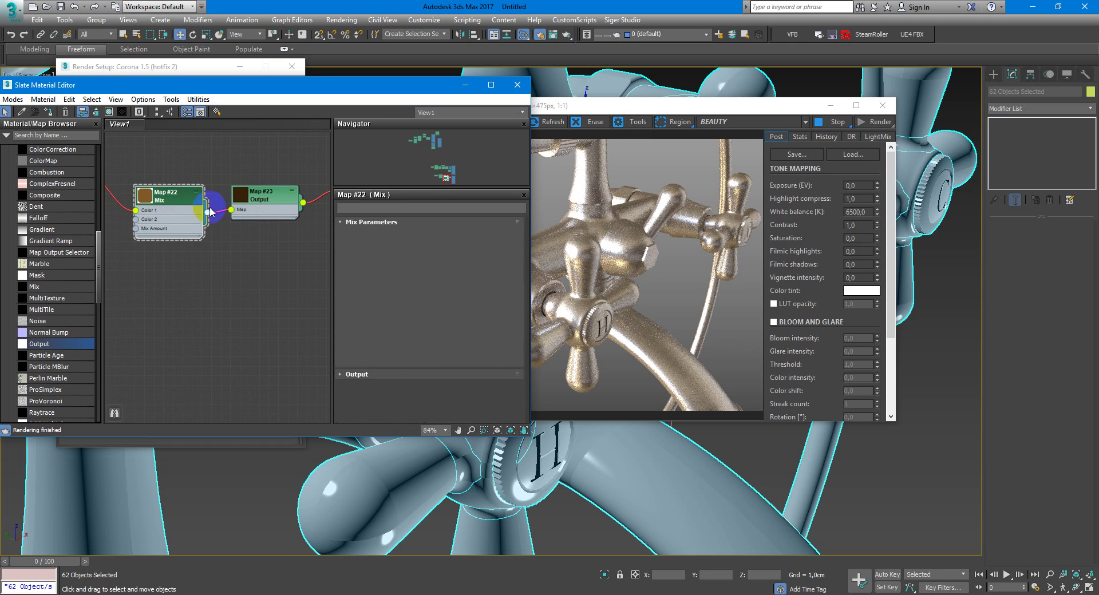
middle_click_drag(231, 265, 128, 256)
double_click(259, 166)
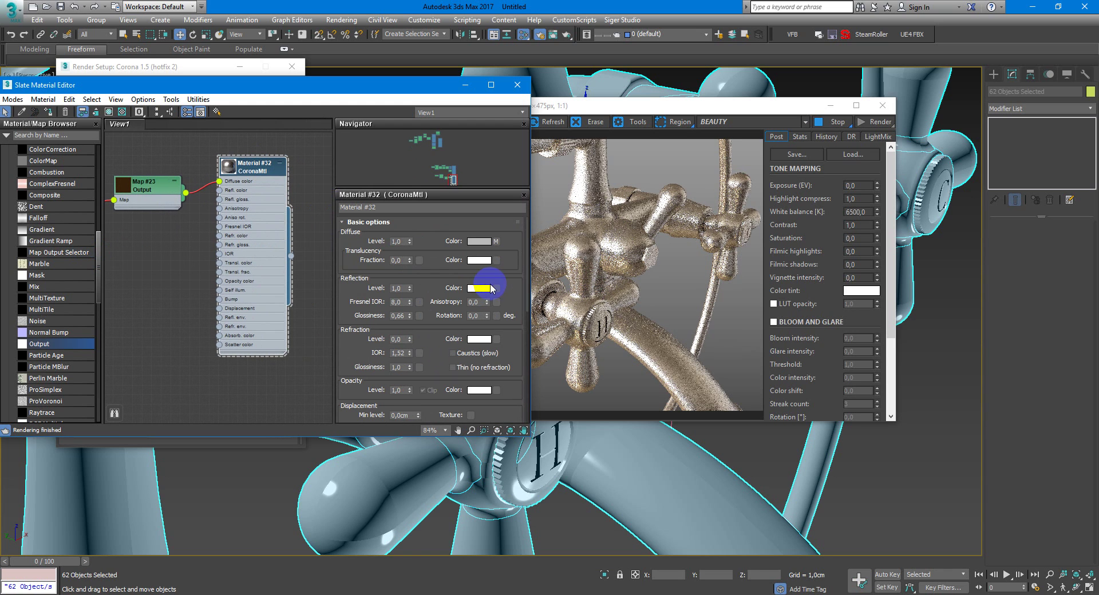
right_click(480, 287)
left_click(517, 310)
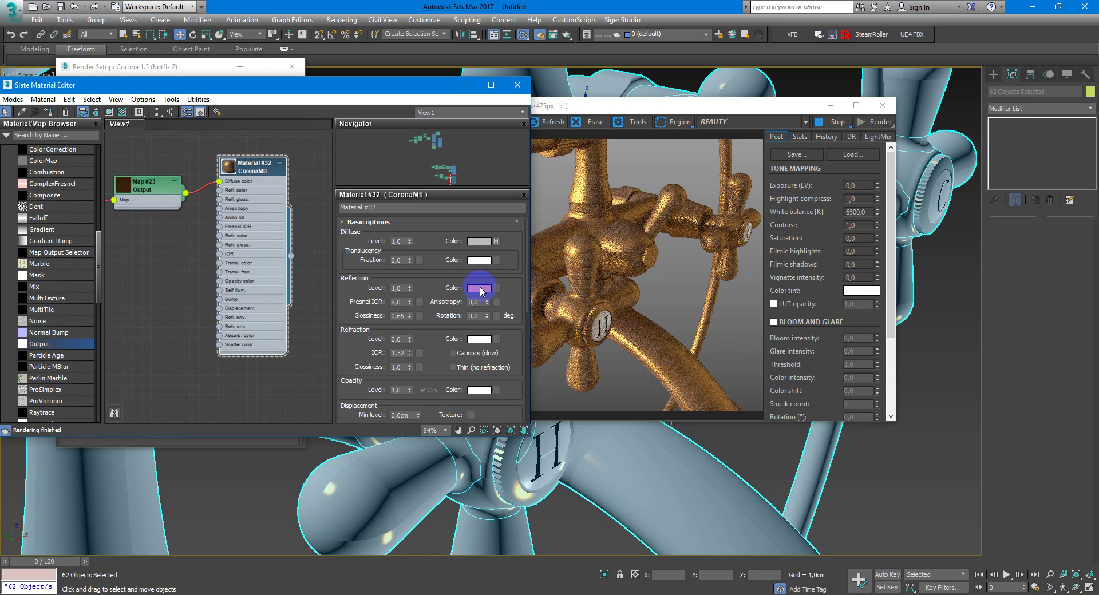
Step: Set the saturation of the CoronaMtl's reflection color to 181
left_click(480, 289)
left_click_drag(417, 132, 421, 124)
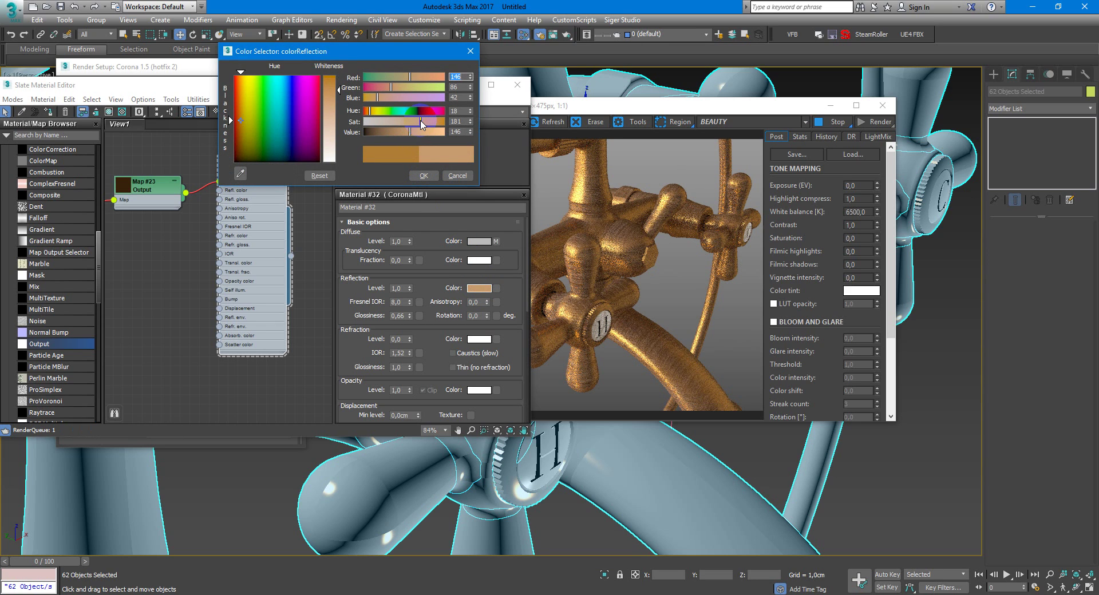
left_click(420, 196)
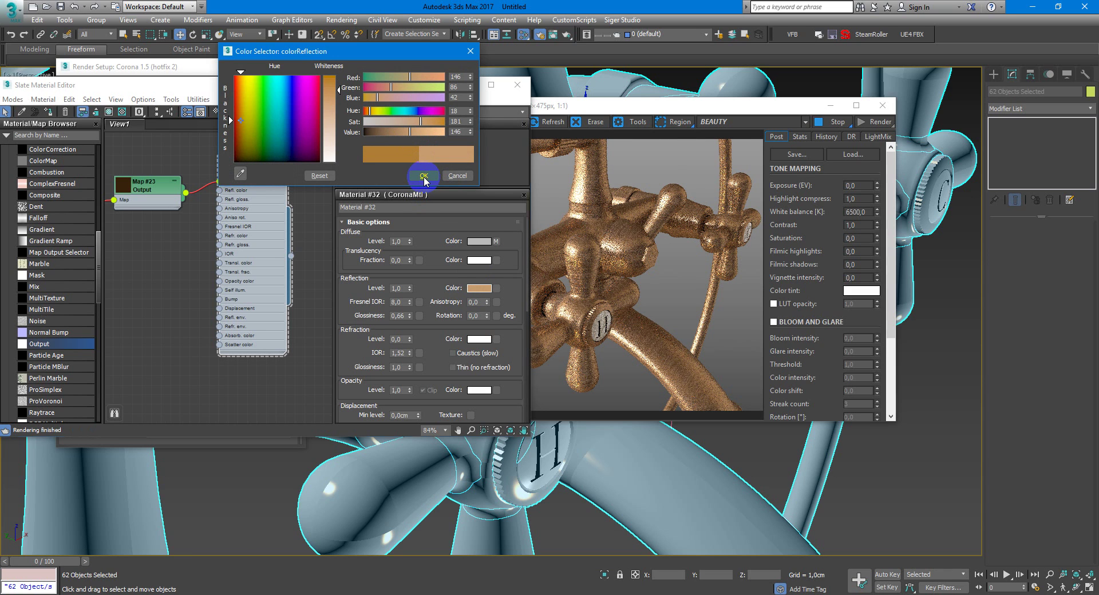
left_click(423, 176)
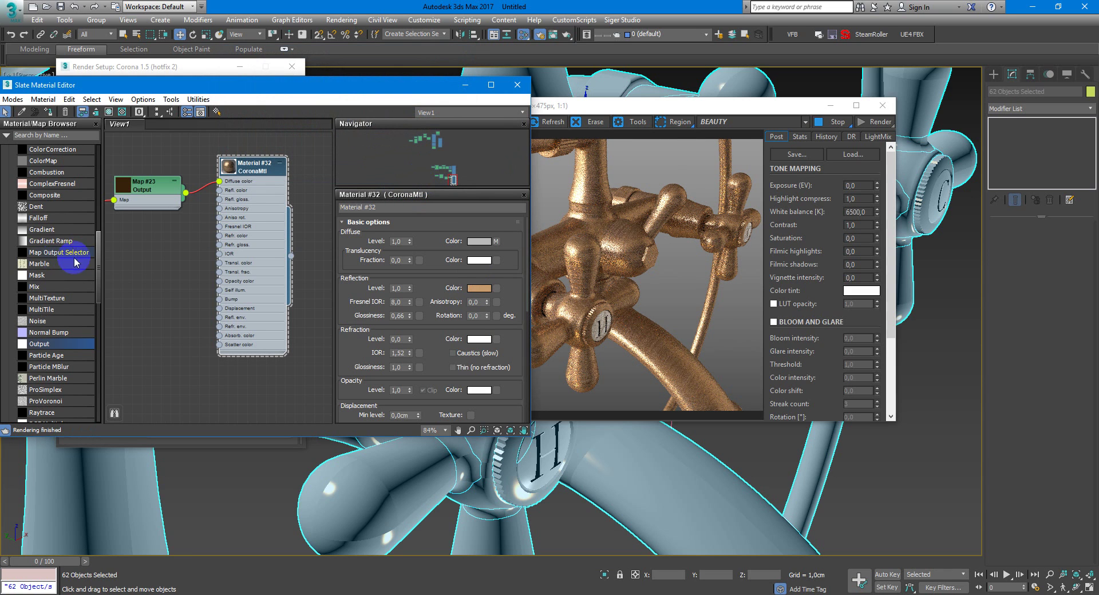
Step: Move the Output node away from the CoronaMtl to leave room for another map between them
left_click(218, 254)
middle_click_drag(167, 231, 220, 226)
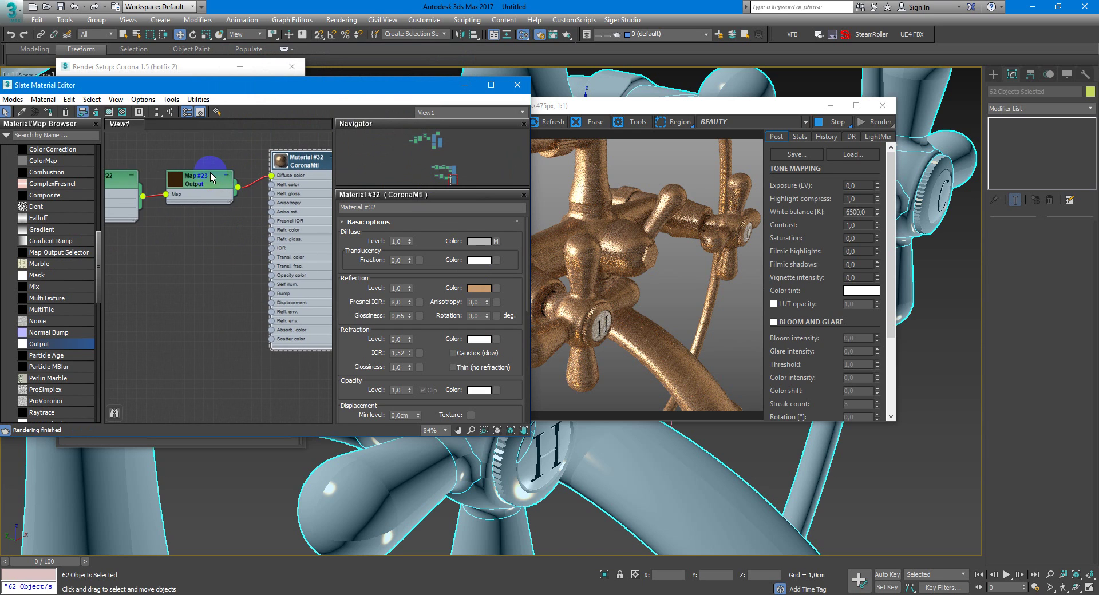
left_click_drag(203, 180, 155, 180)
left_click(596, 221)
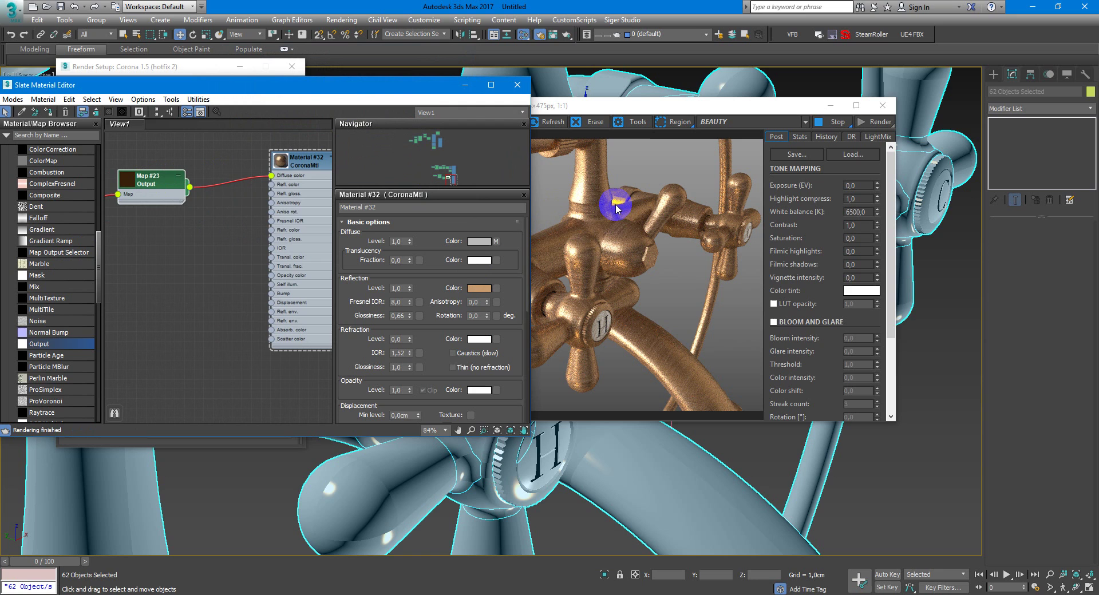
middle_click_drag(209, 228, 224, 227)
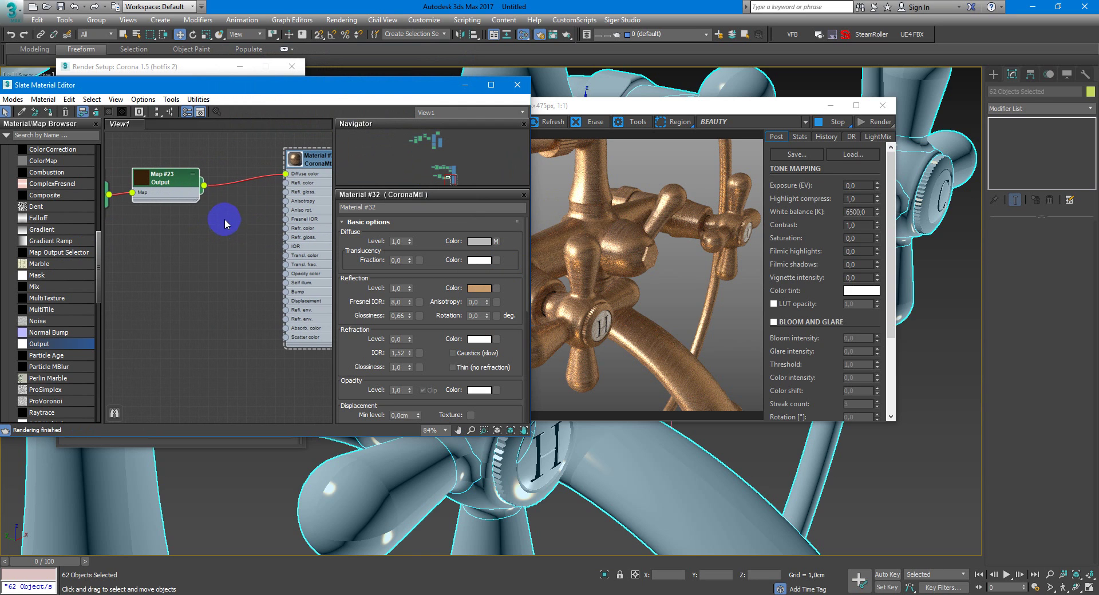
left_click_drag(177, 179, 168, 179)
Step: Insert a CoronaAO map before Diffuse color with the Output map as its Unoccluded color, and space the nodes apart
scroll(79, 295, "down", 6)
scroll(79, 295, "down", 8)
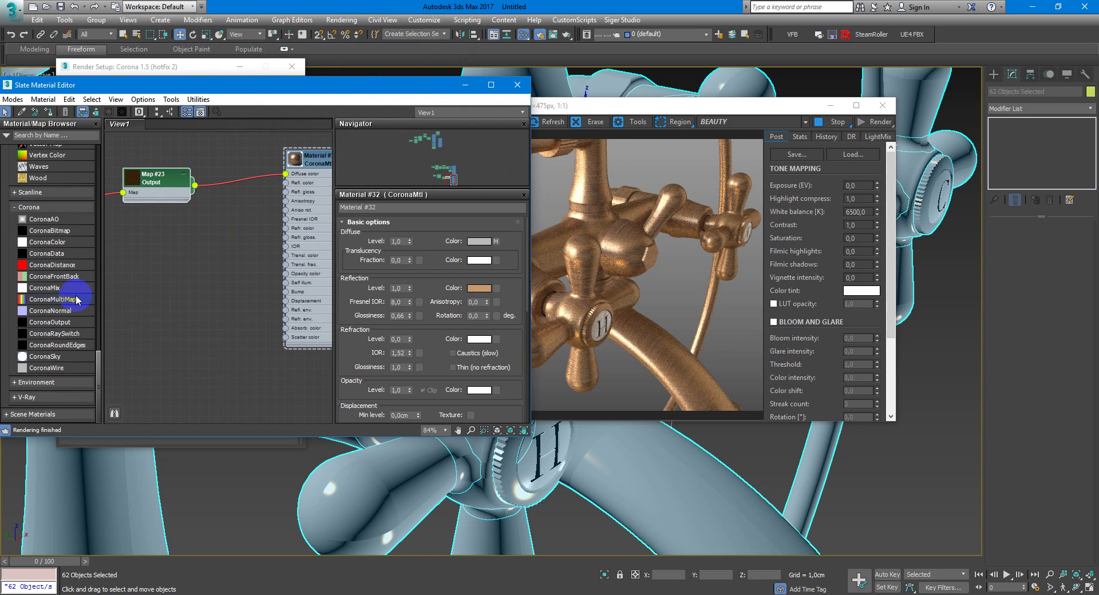
left_click_drag(57, 219, 247, 178)
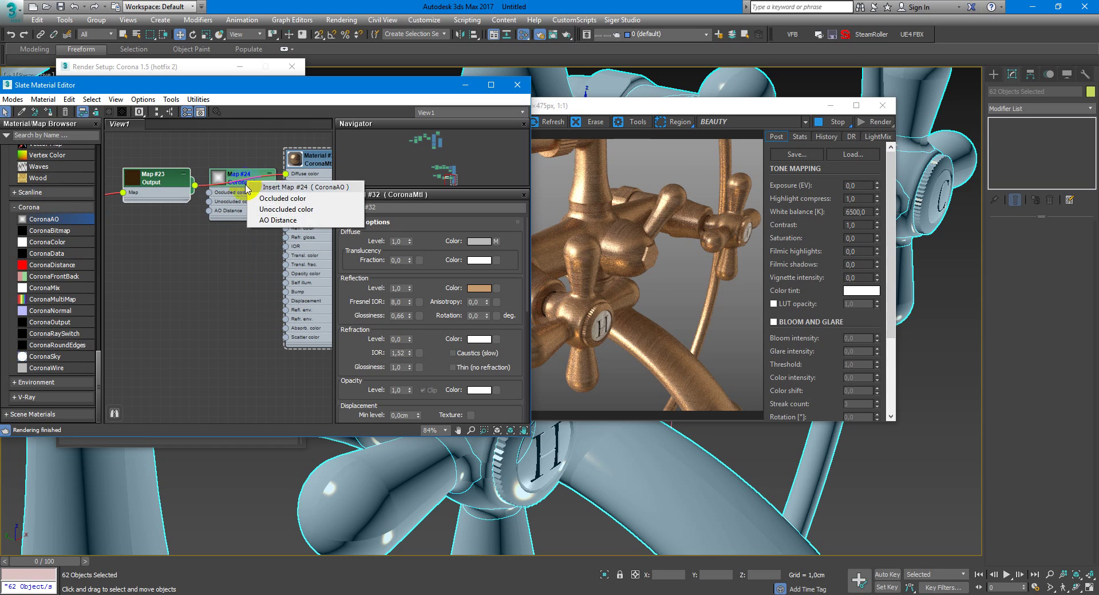
left_click(277, 206)
middle_click_drag(213, 205, 258, 198)
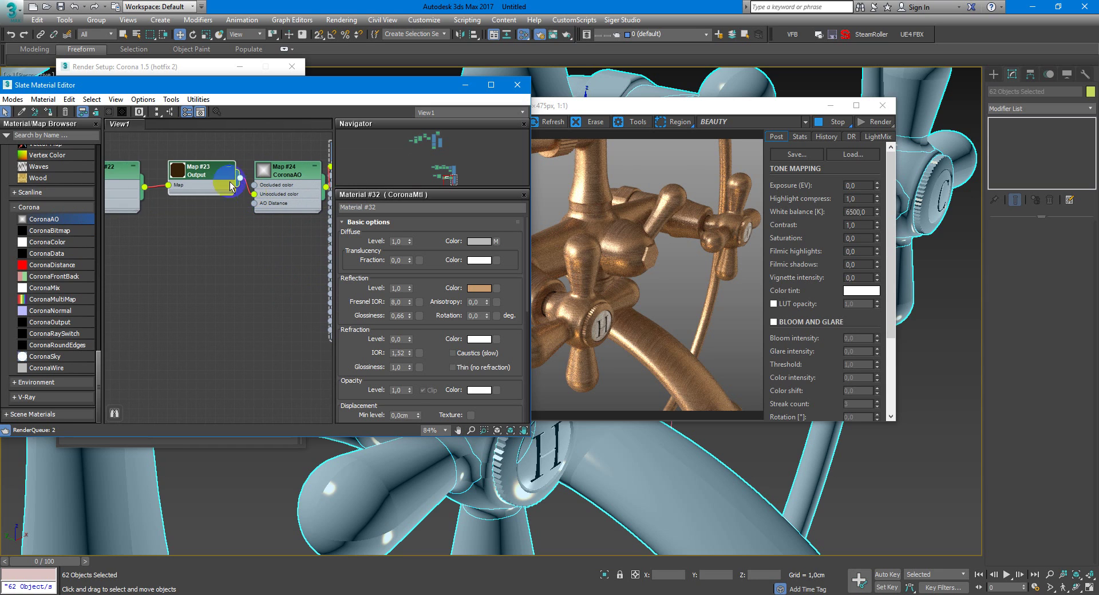
left_click_drag(198, 175, 141, 175)
left_click_drag(285, 174, 228, 175)
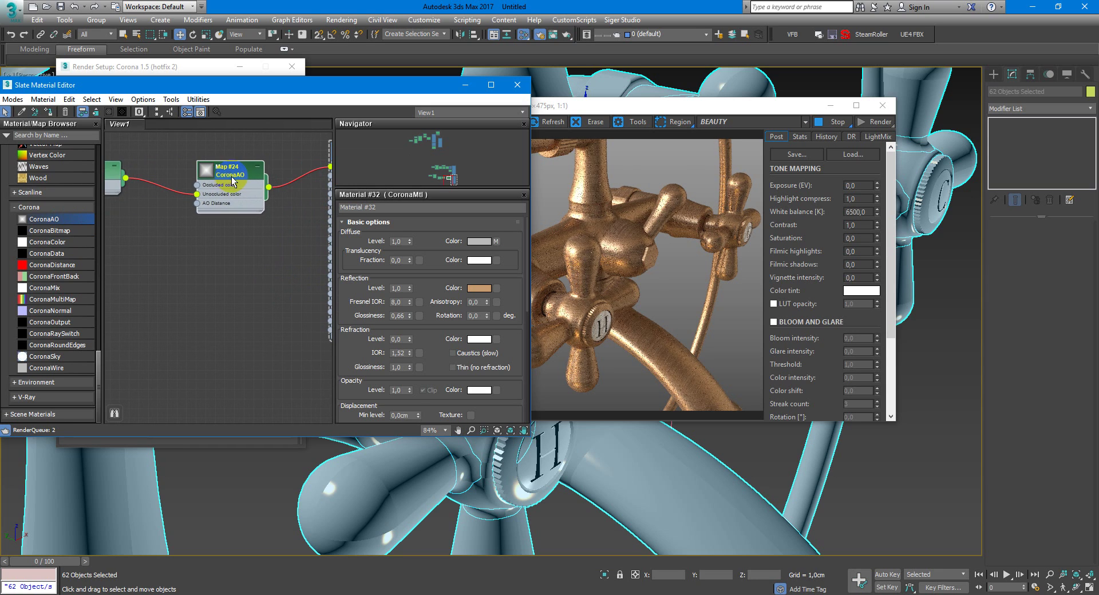
Step: Duplicate the Output map, keeping the same Mix input, and connect the copy to the CoronaAO's Occluded color
middle_click_drag(176, 195, 218, 193)
left_click_drag(135, 175, 135, 194)
middle_click_drag(152, 193, 202, 207)
mouse_move(189, 201)
left_mouse_down("shift")
mouse_move(189, 149)
mouse_move(297, 199)
left_mouse_up("shift")
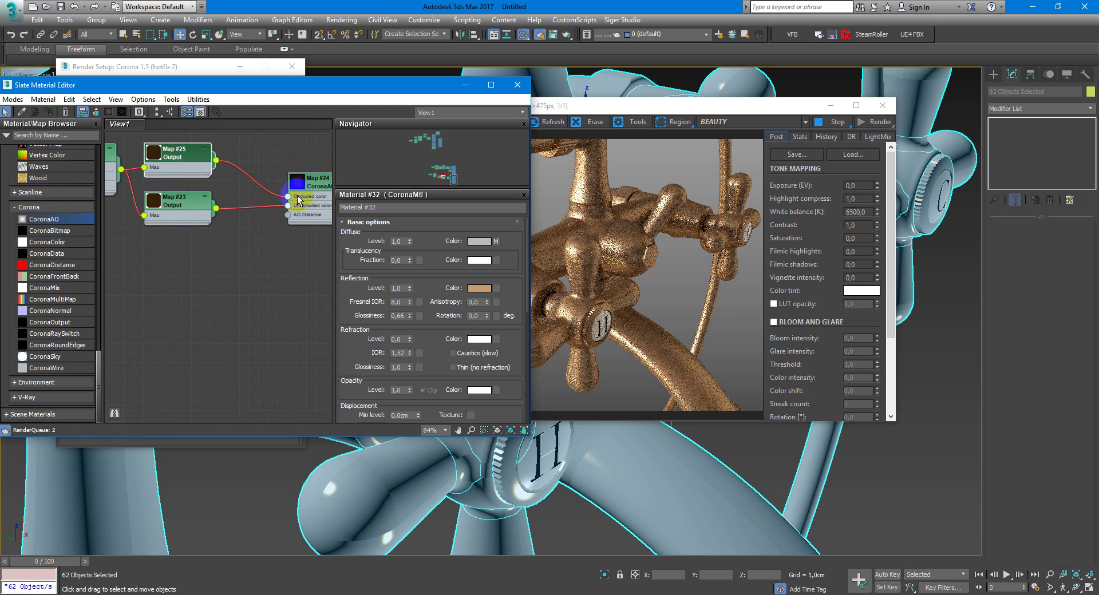
Step: Set the RGB Level of the Output map feeding the CoronaAO's Occluded color to 0,3
double_click(175, 153)
left_click(377, 277)
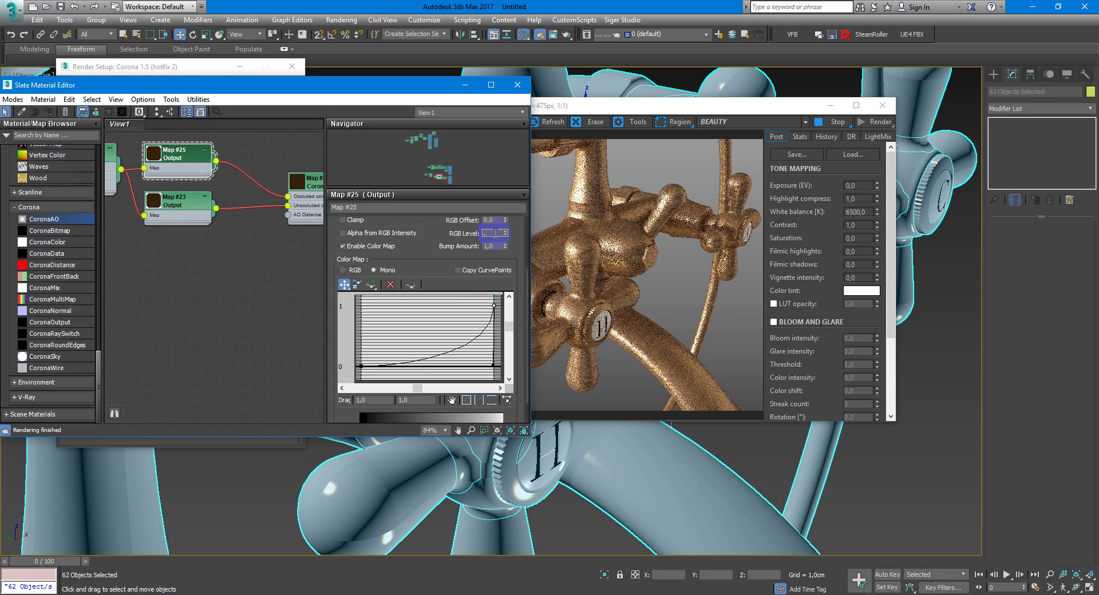
type("0,3")
key("Return")
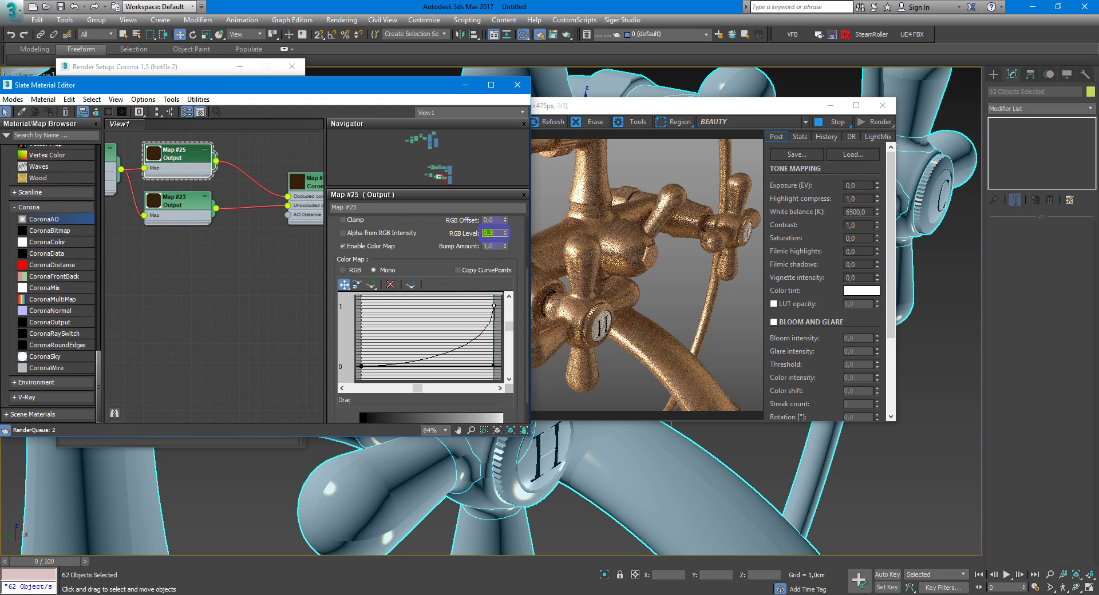
left_click(169, 143)
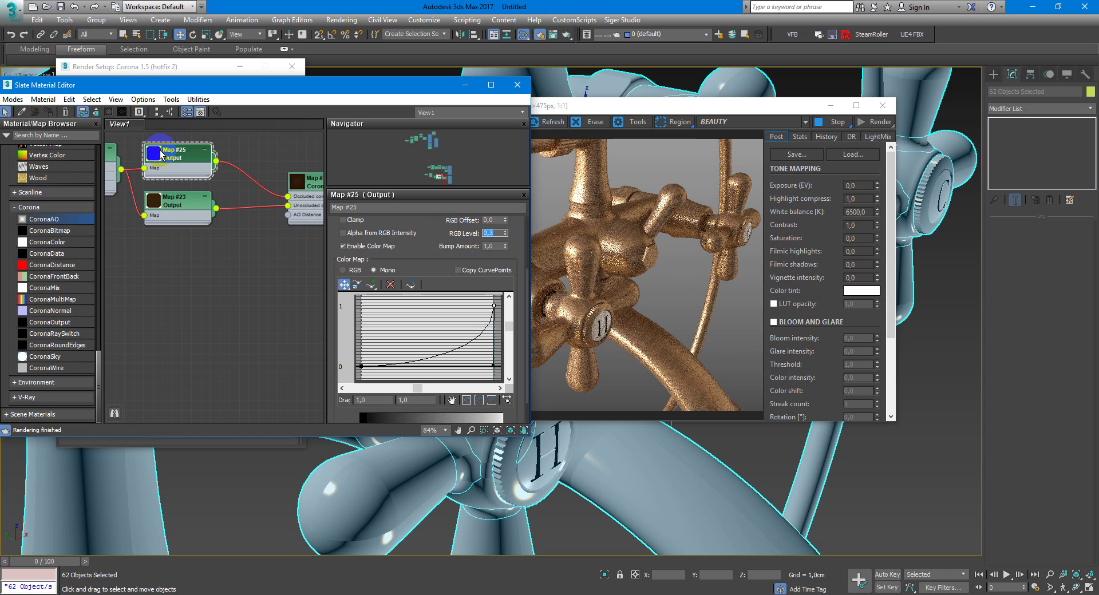
Step: Add a new CoronaMtl below the CoronaAO, assign it to the selected faucet objects, and feed the CoronaAO into its Diffuse color
middle_click_drag(231, 184, 187, 185)
middle_click_drag(279, 190, 237, 172)
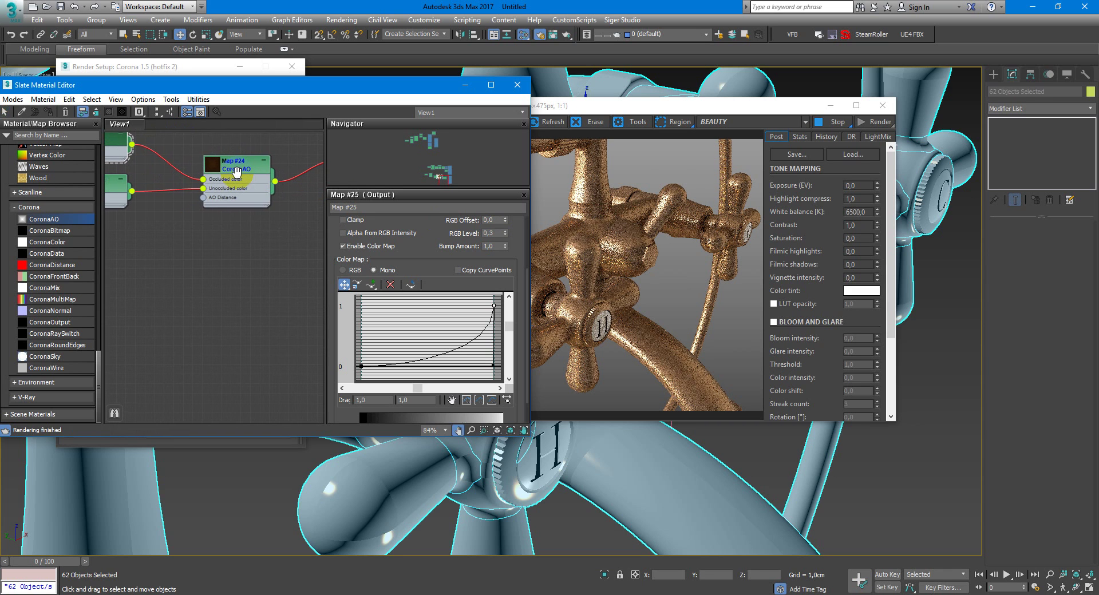
middle_click_drag(240, 224, 233, 229)
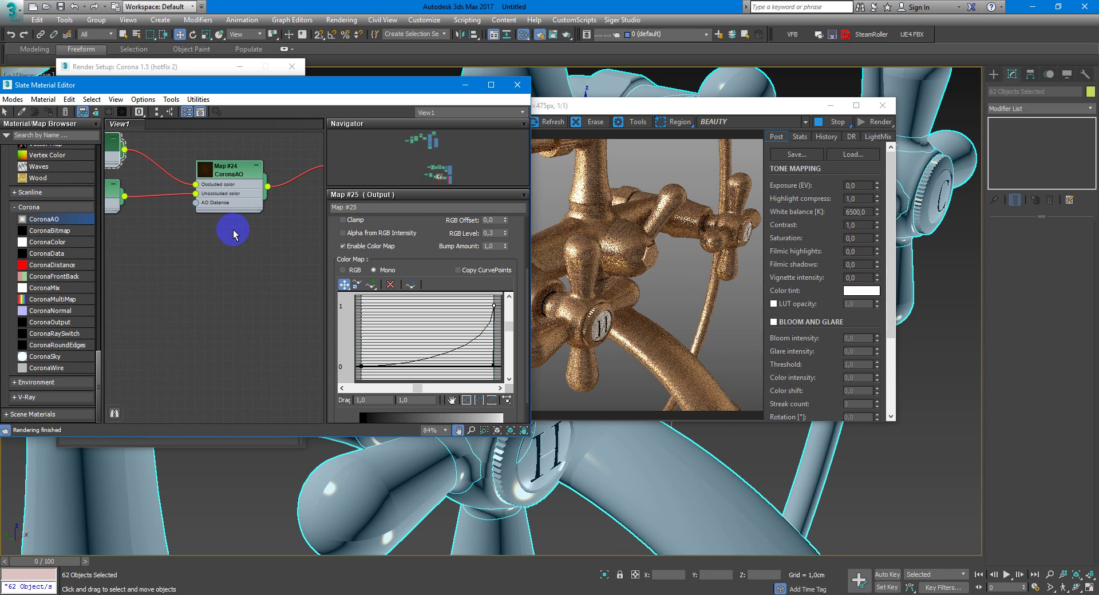
scroll(63, 292, "up", 3)
scroll(69, 285, "up", 10)
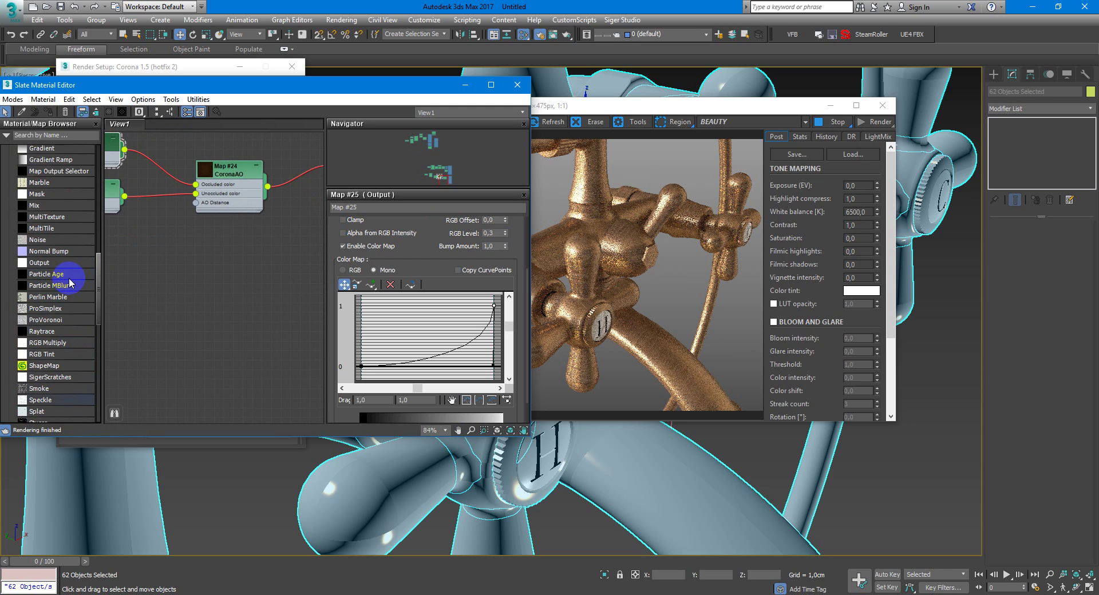
left_click_drag(72, 234, 226, 263)
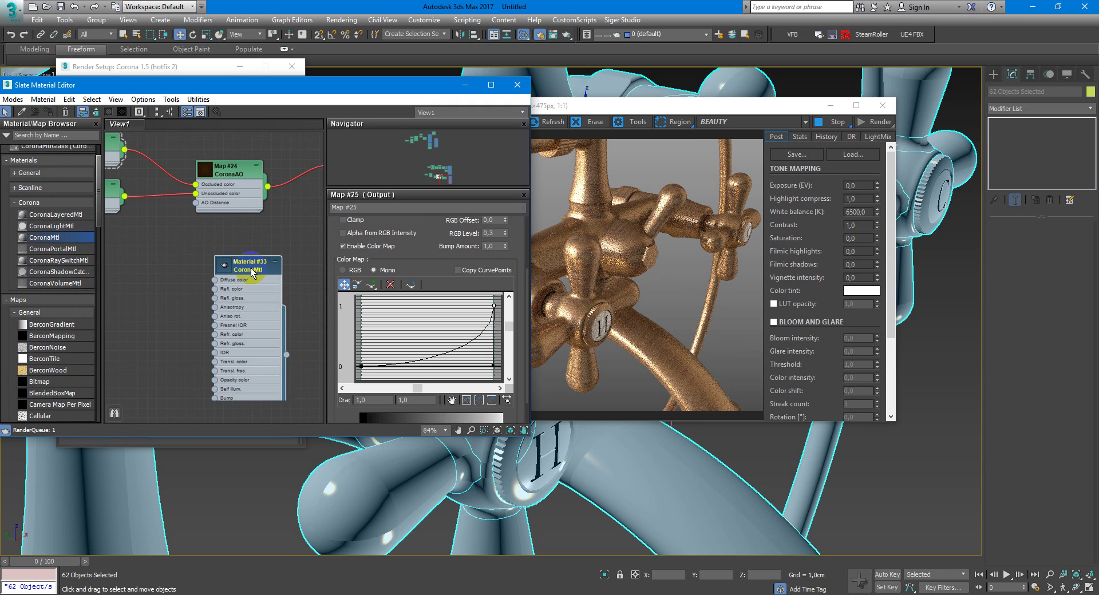
left_click(50, 113)
left_click_drag(214, 280, 268, 186)
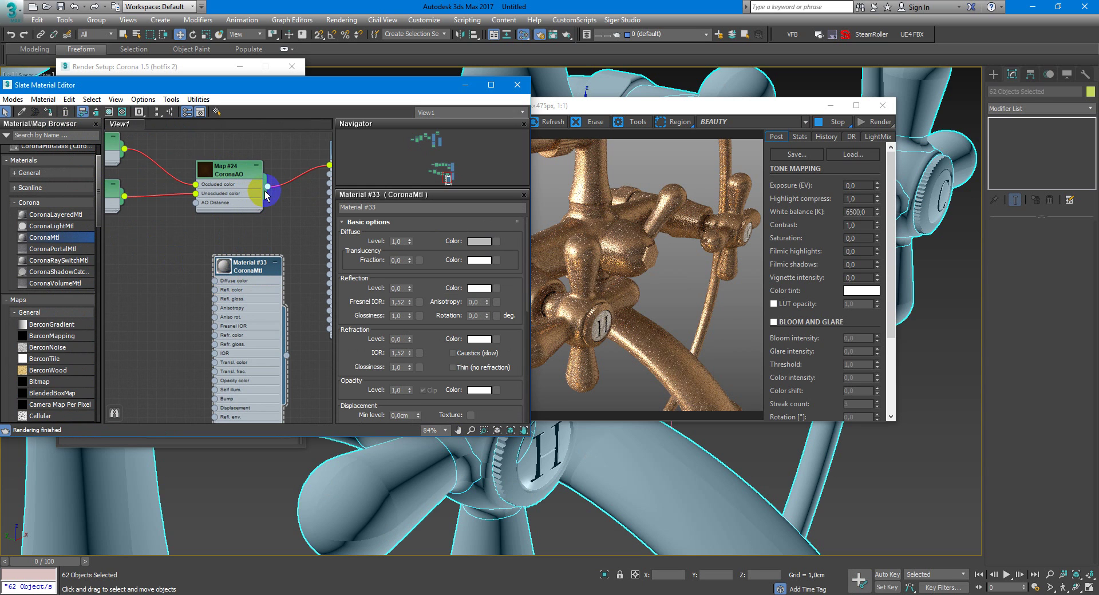
left_click_drag(215, 285, 215, 283)
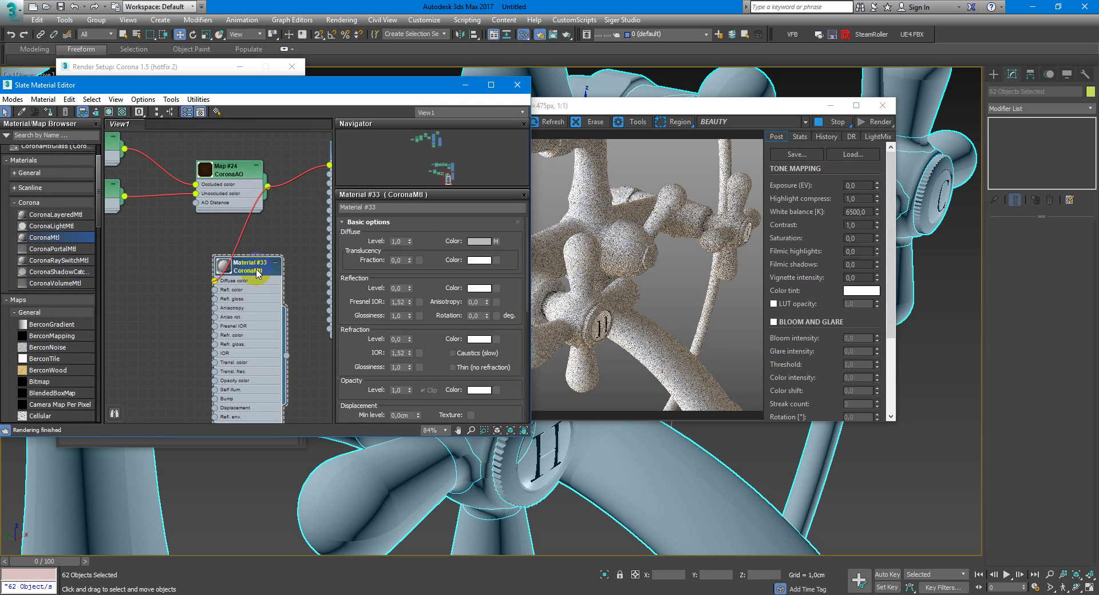
Step: Disable the CoronaAO's Occluded and Unoccluded color maps and set its Max distance to 1,5 cm
double_click(230, 170)
left_click(517, 237)
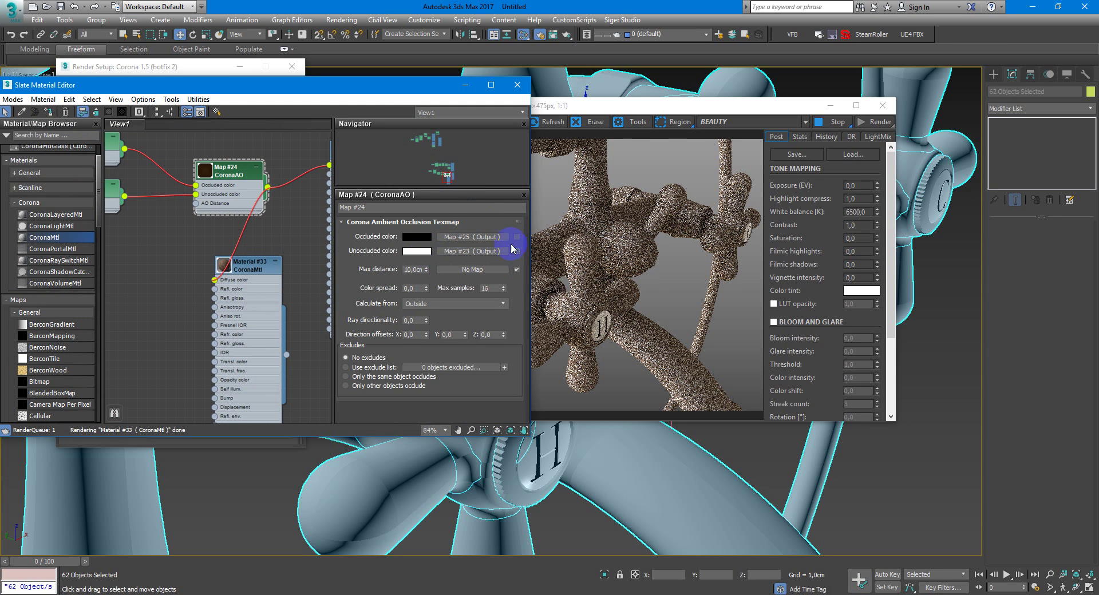
left_click(517, 251)
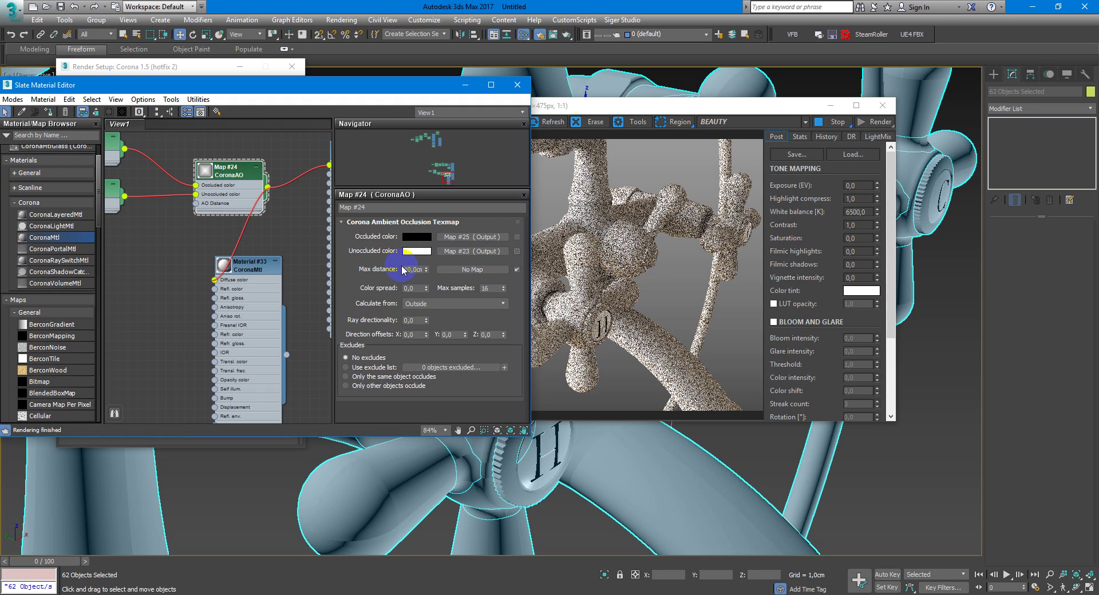
left_click(411, 269)
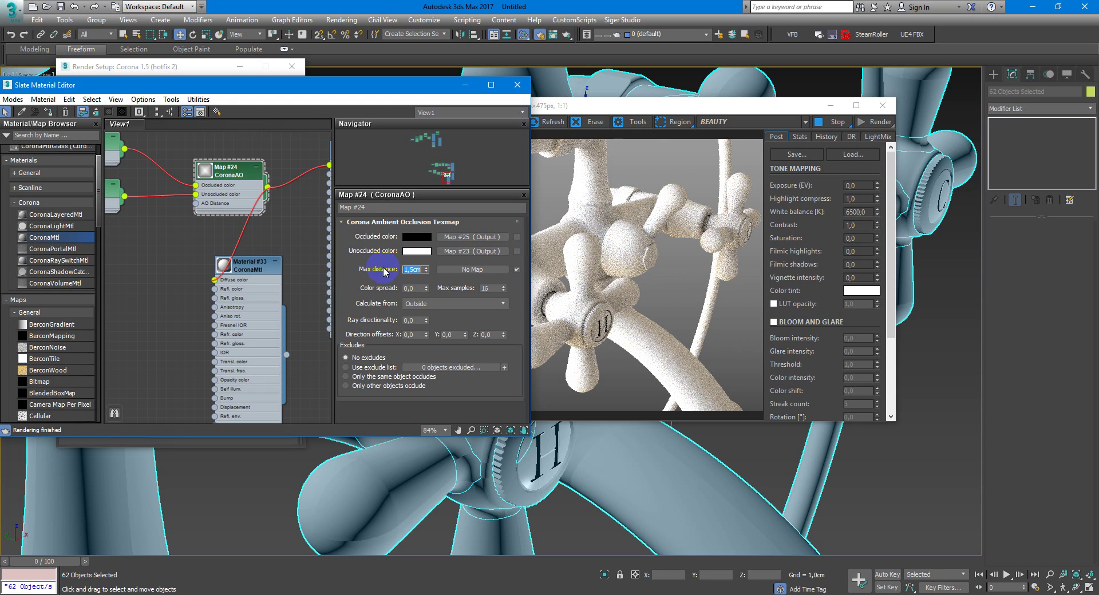
Step: Insert an Output map after the CoronaAO, keeping the CoronaAO as its sub-map
left_click(243, 183)
left_click_drag(243, 182, 135, 179)
right_click(135, 179)
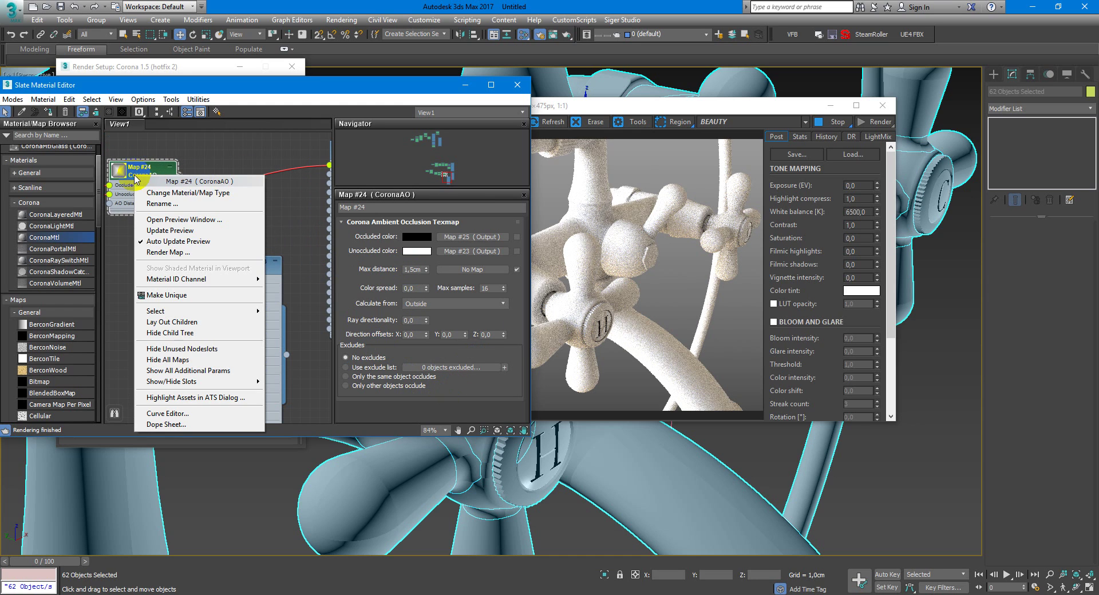
left_click(184, 193)
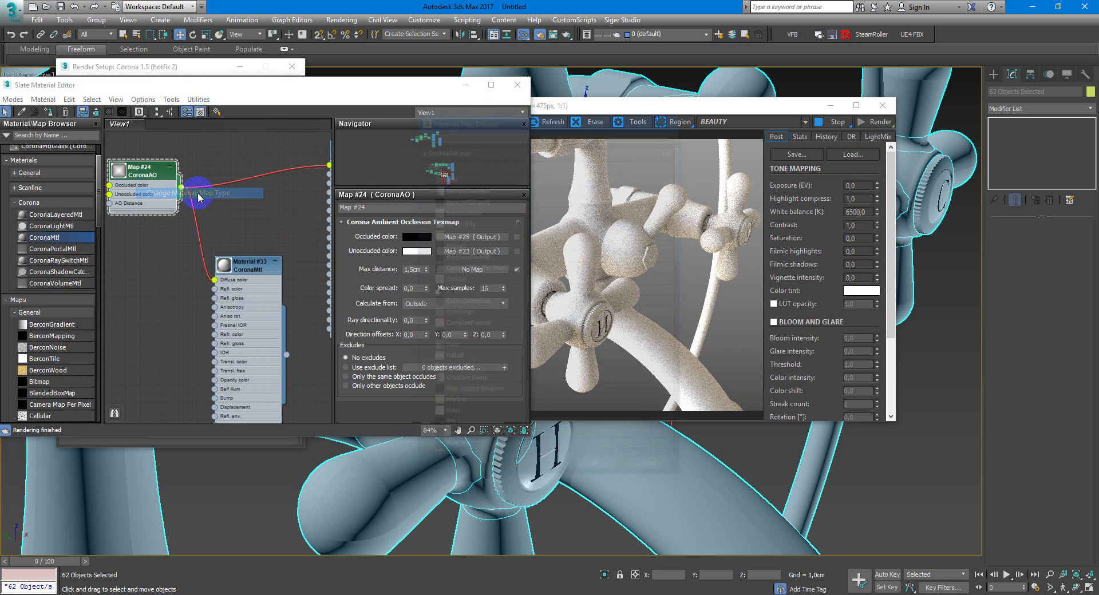
scroll(485, 387, "down", 3)
scroll(485, 387, "down", 5)
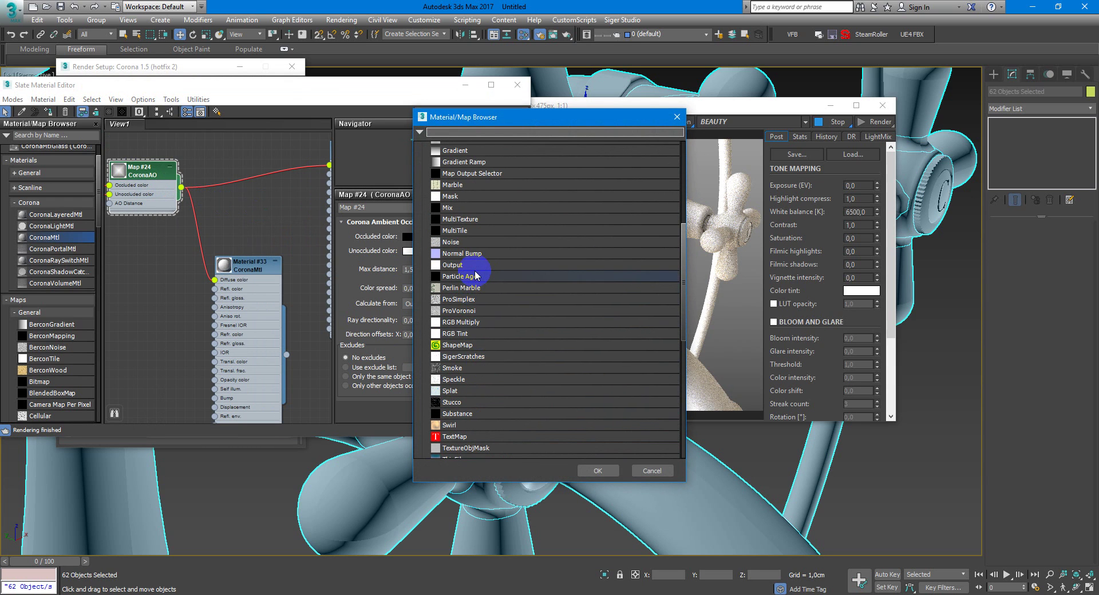
double_click(478, 276)
left_click(537, 331)
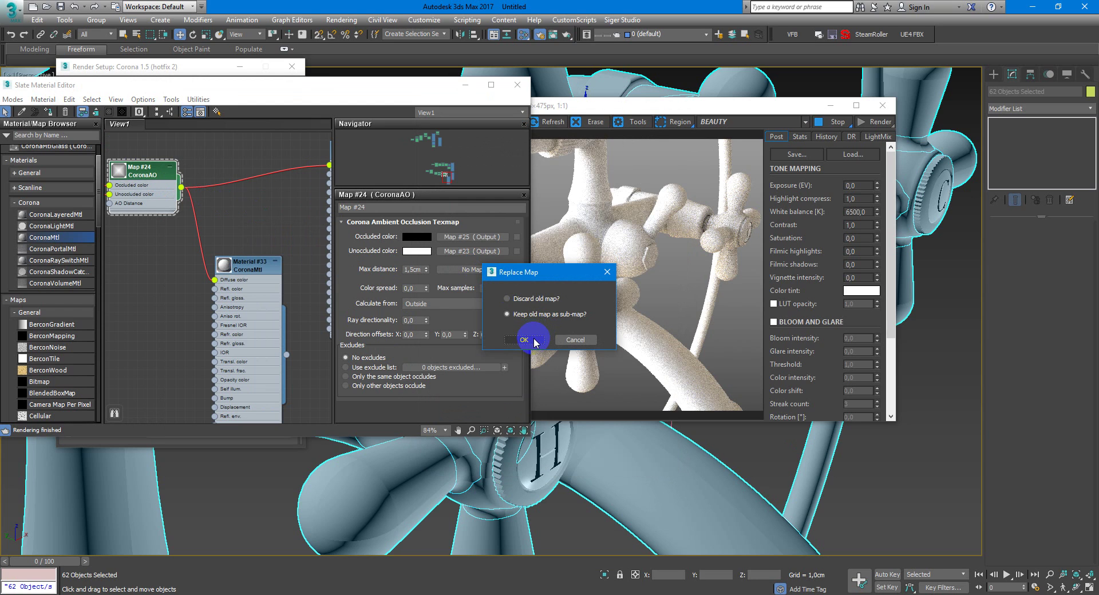
Step: Enable the color map on the Output following the CoronaAO and bend its curve from the upper end point into a concave shape
middle_click_drag(166, 223, 252, 240)
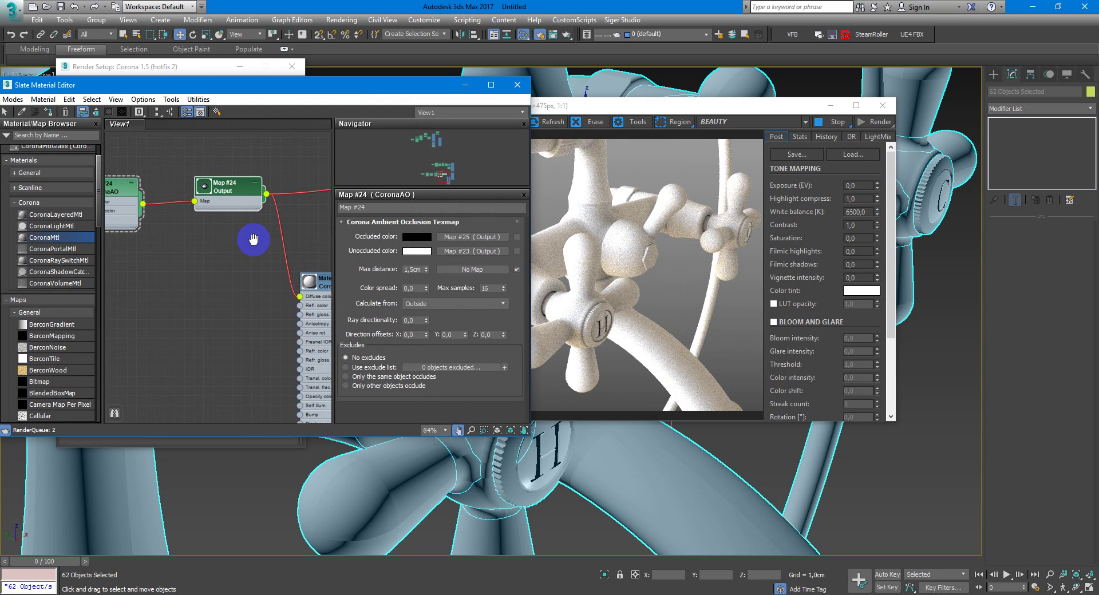
double_click(217, 201)
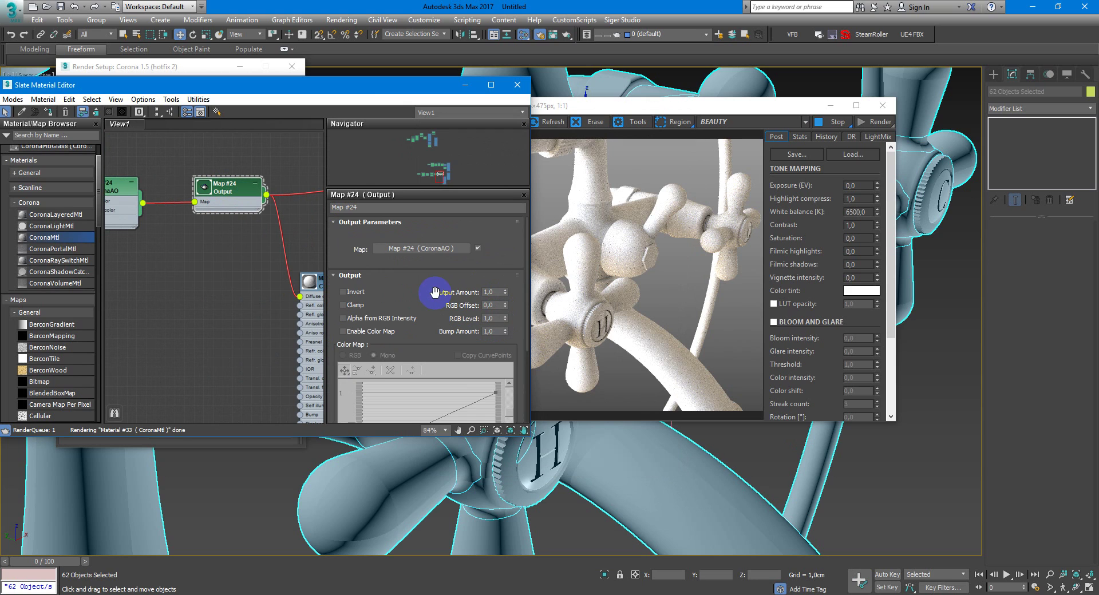
left_click_drag(437, 297, 432, 216)
left_click(372, 250)
right_click(495, 313)
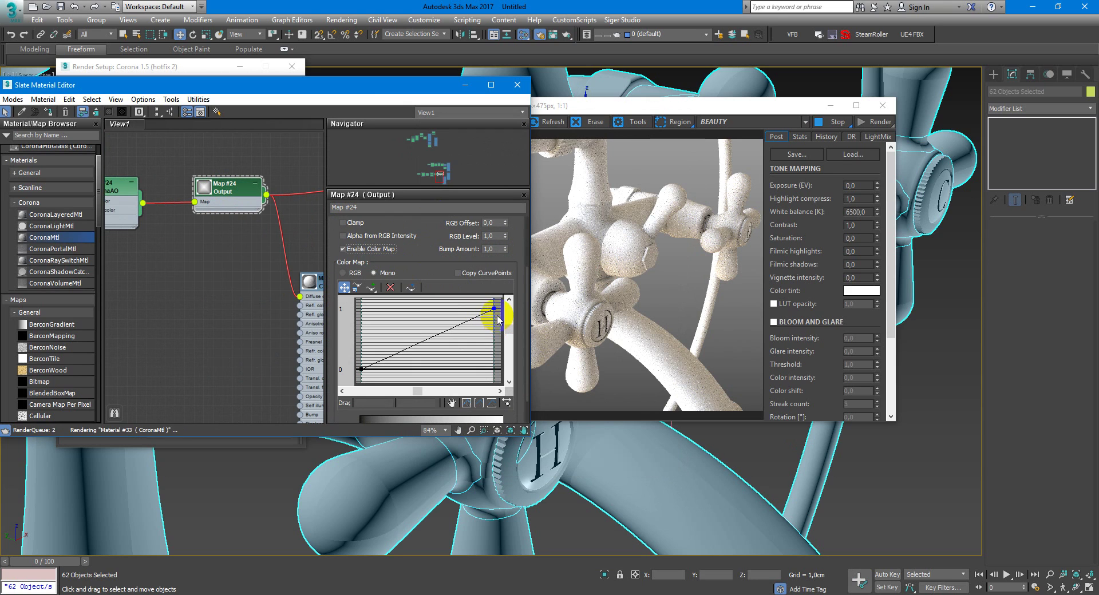
left_click(529, 341)
left_click_drag(462, 318, 494, 370)
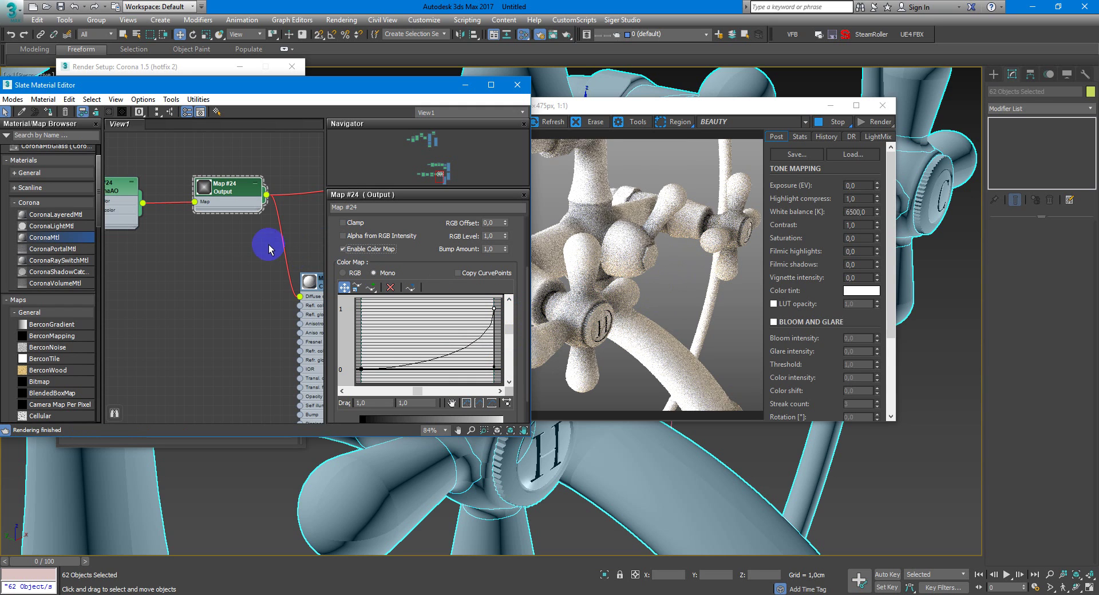
Step: Set the CoronaAO's Color spread to 0,3
middle_click_drag(234, 233, 293, 227)
left_click(172, 179)
double_click(174, 182)
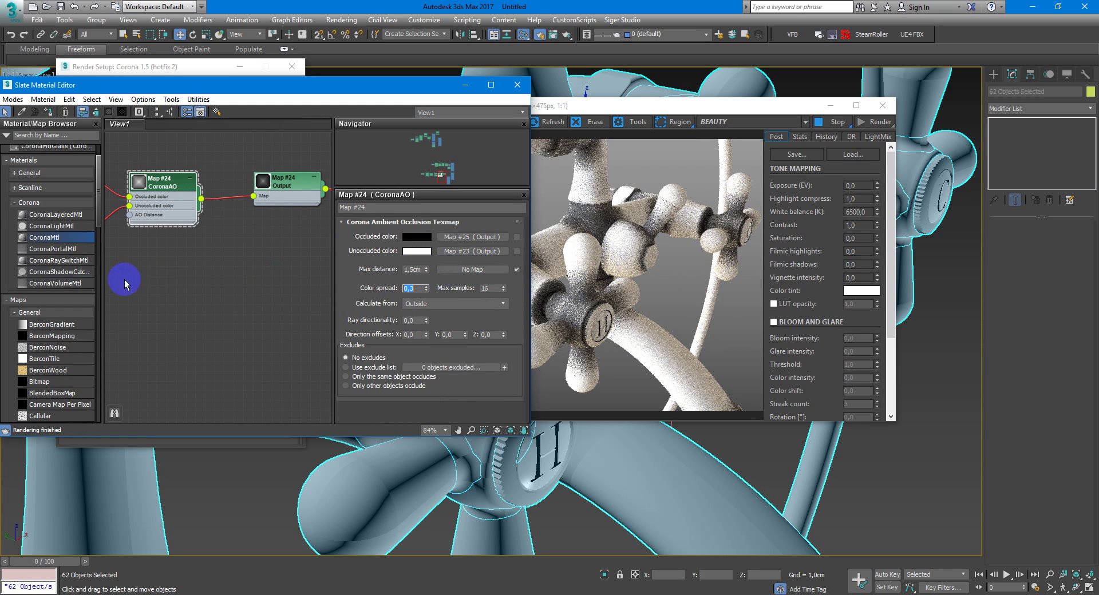
Step: Assign a Noise map to the CoronaAO's Max distance and place its node below the two Output nodes
scroll(43, 358, "down", 6)
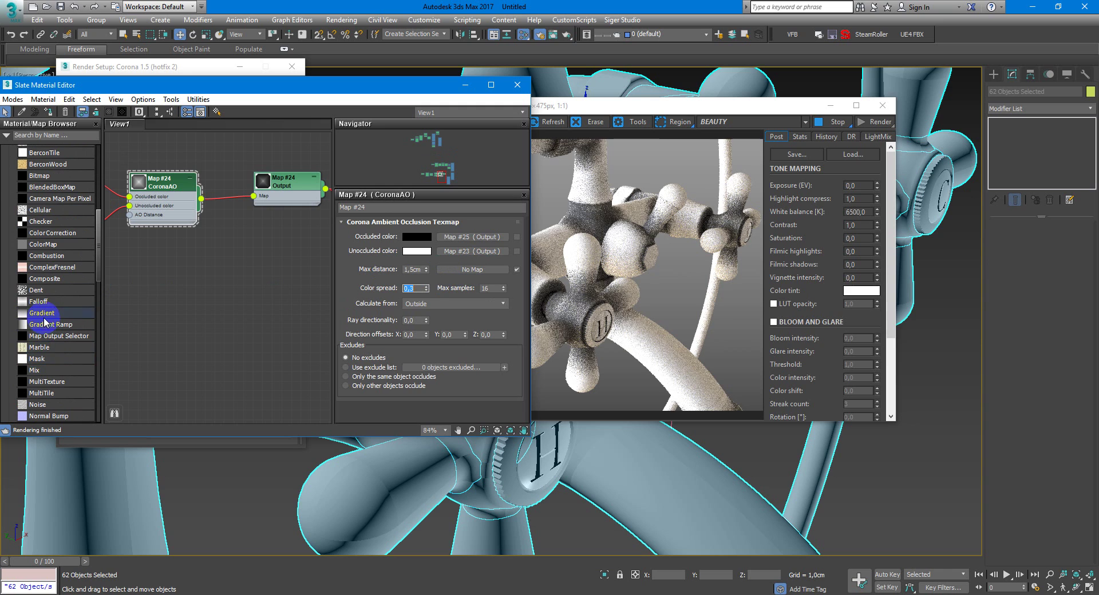
scroll(47, 313, "down", 3)
scroll(47, 313, "down", 3)
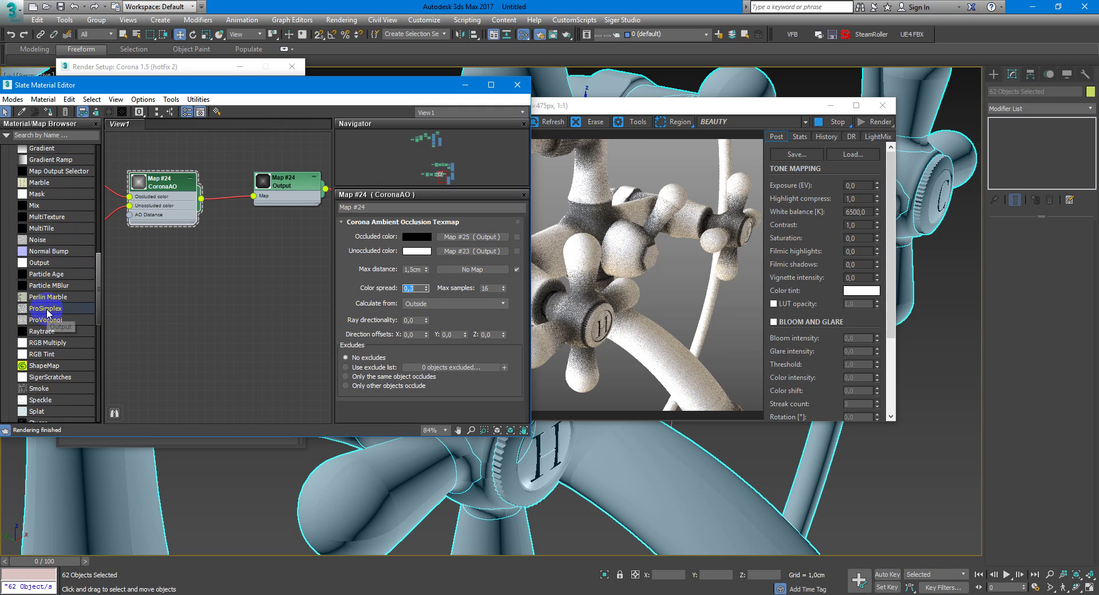
left_click(496, 268)
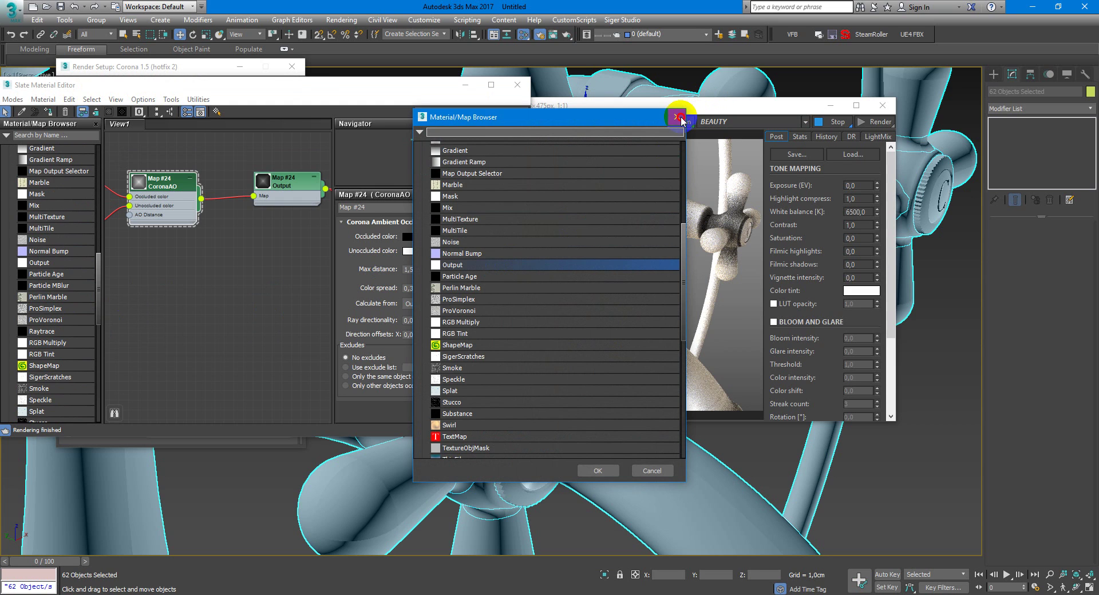
double_click(466, 243)
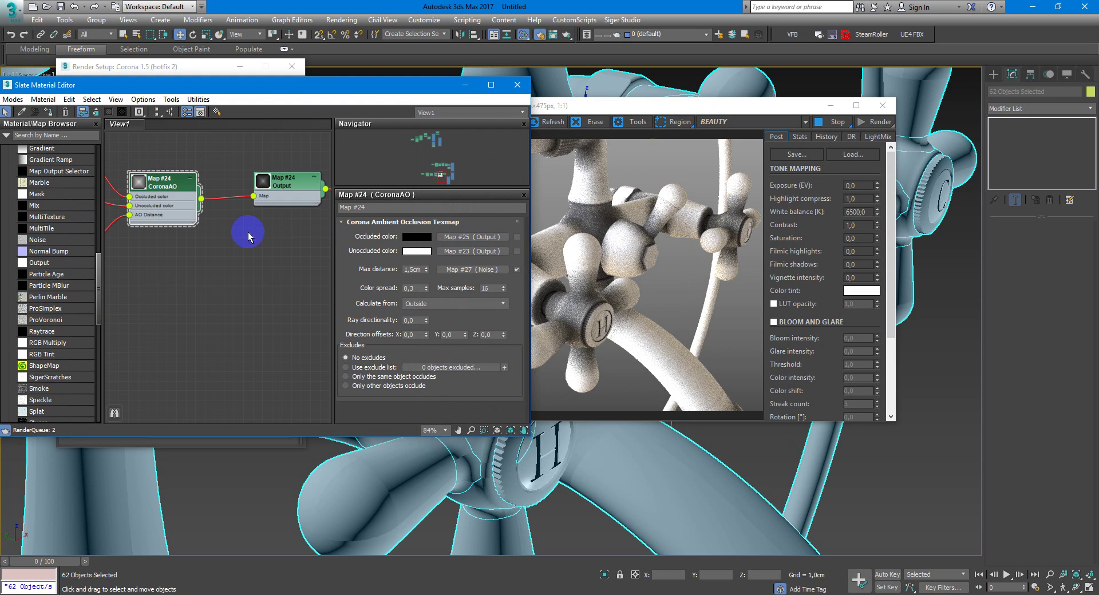
scroll(249, 232, "down", 8)
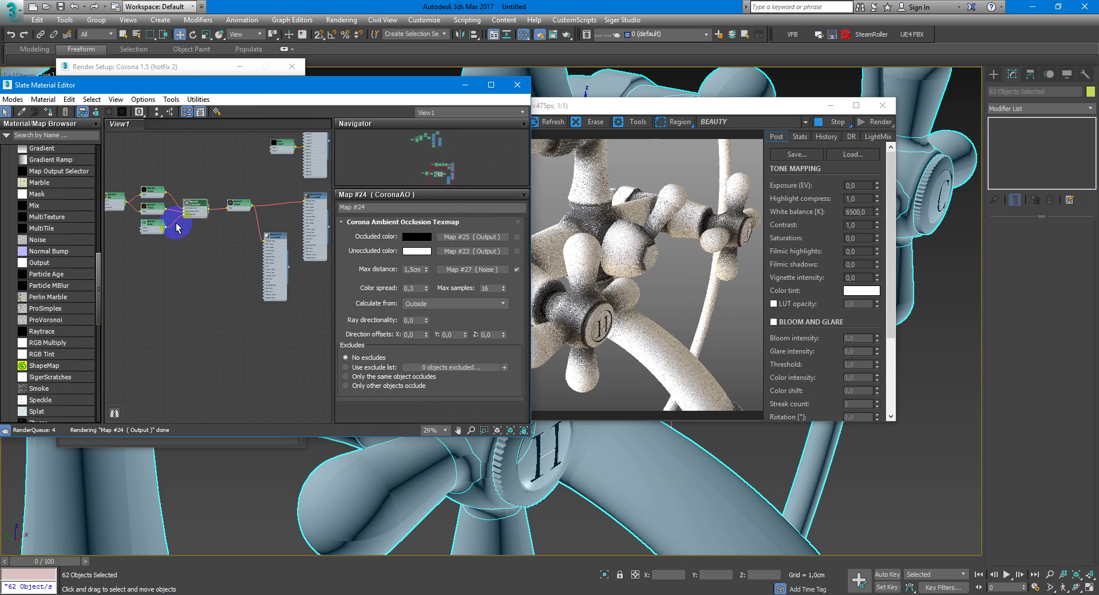
scroll(176, 227, "up", 3)
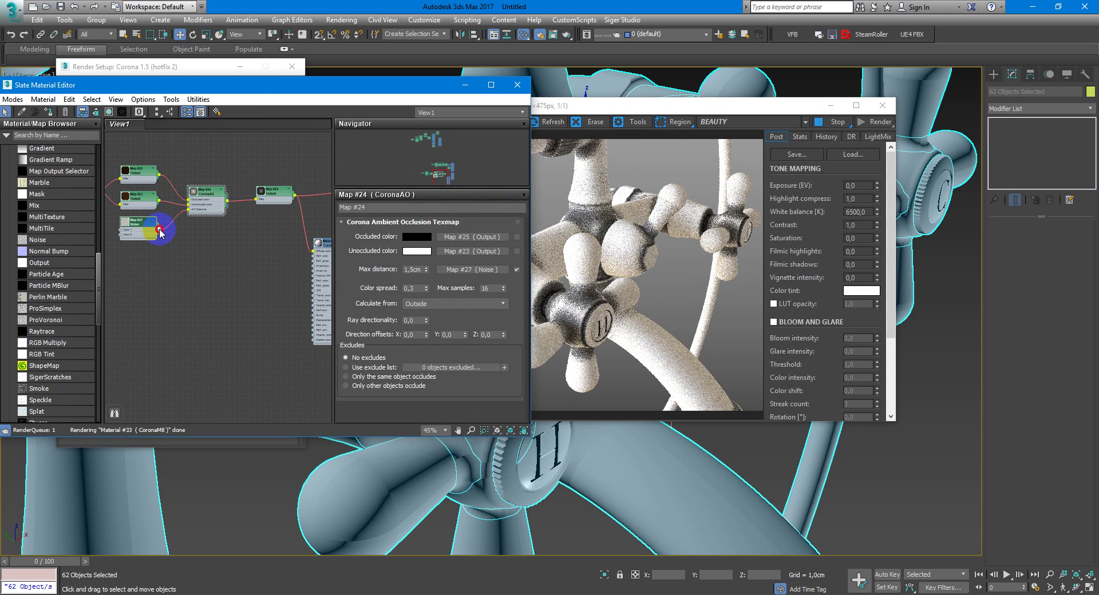
left_click_drag(140, 224, 165, 246)
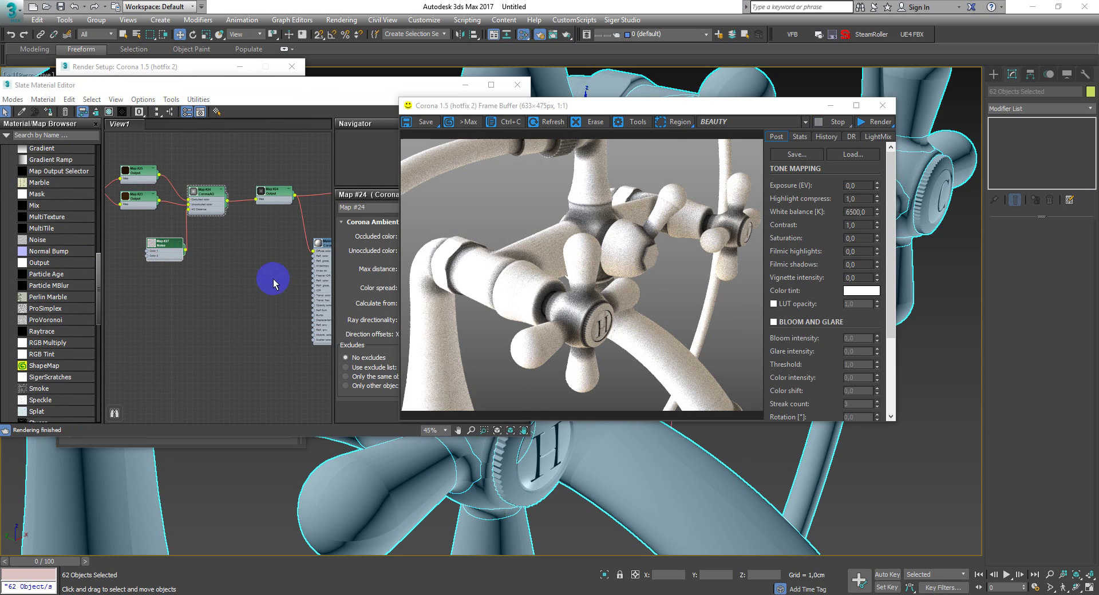
Step: Feed the Noise map directly into the test CoronaMtl's Diffuse color and restart the interactive render
scroll(275, 271, "up", 1)
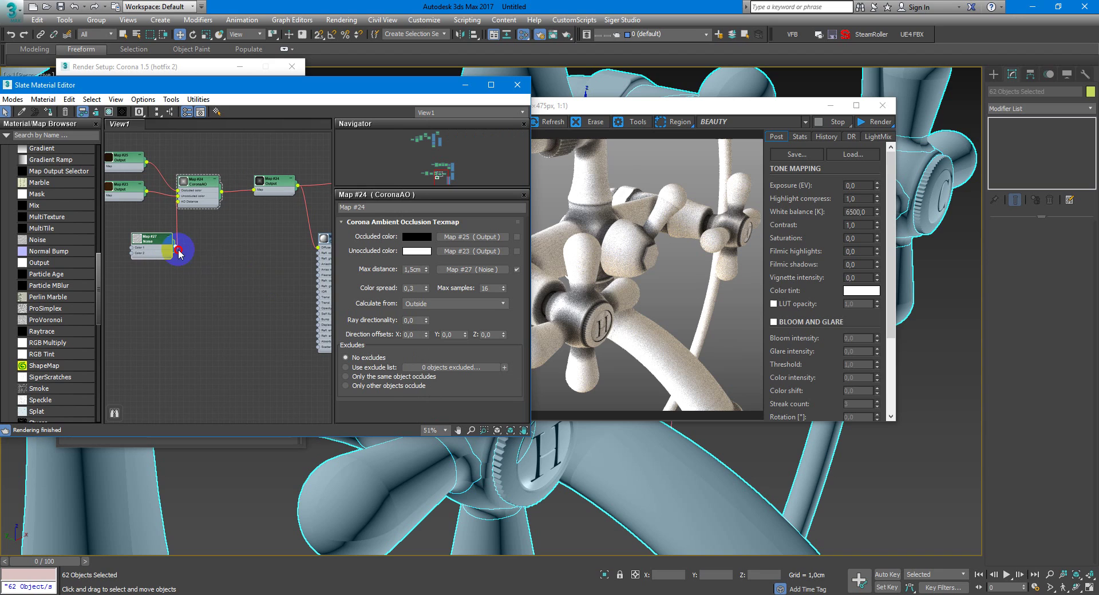
left_click_drag(178, 251, 278, 253)
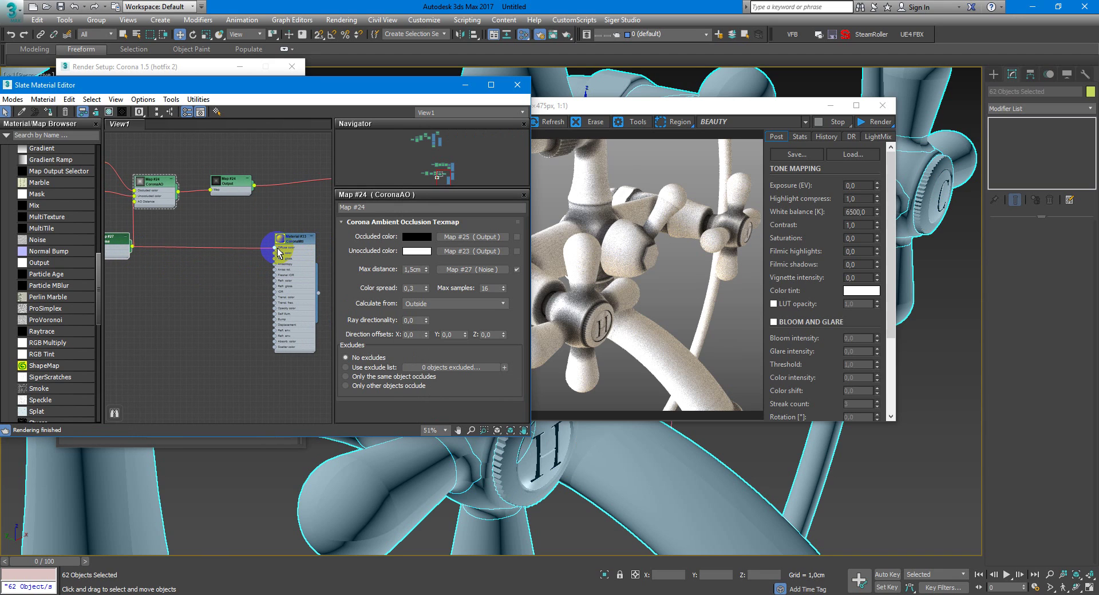
left_click(818, 35)
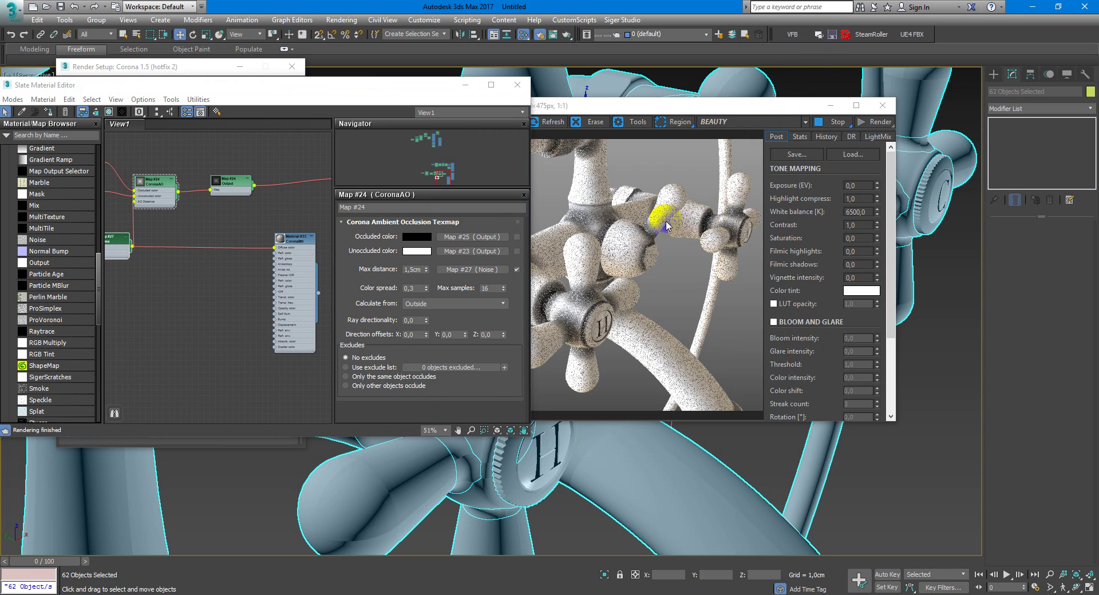
Step: Set the Noise map's Size to 10
middle_click_drag(221, 227, 289, 224)
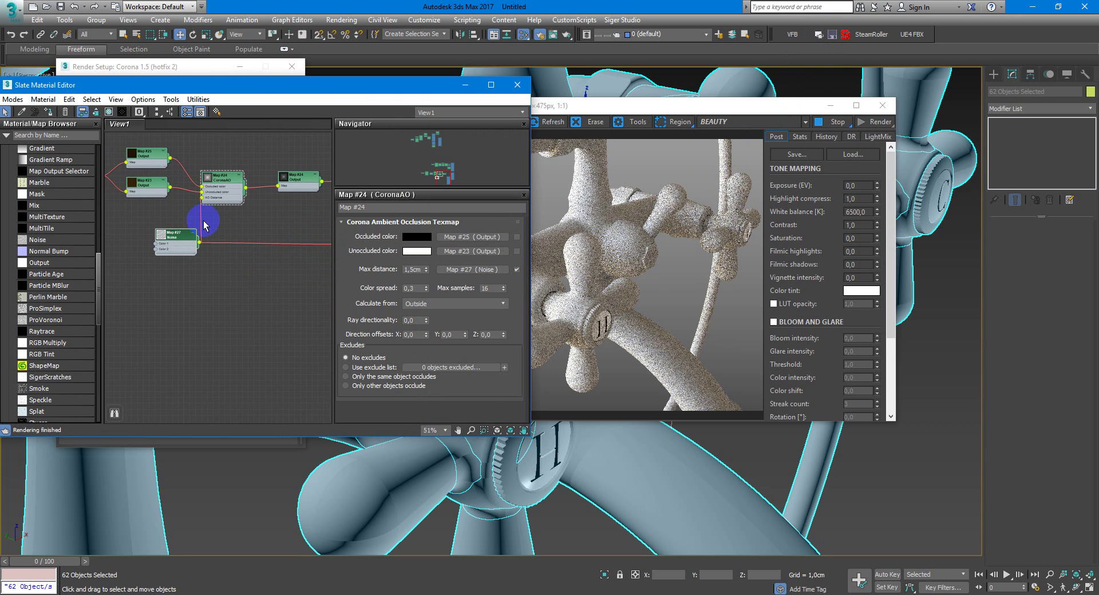
left_click(182, 234)
left_click(380, 368)
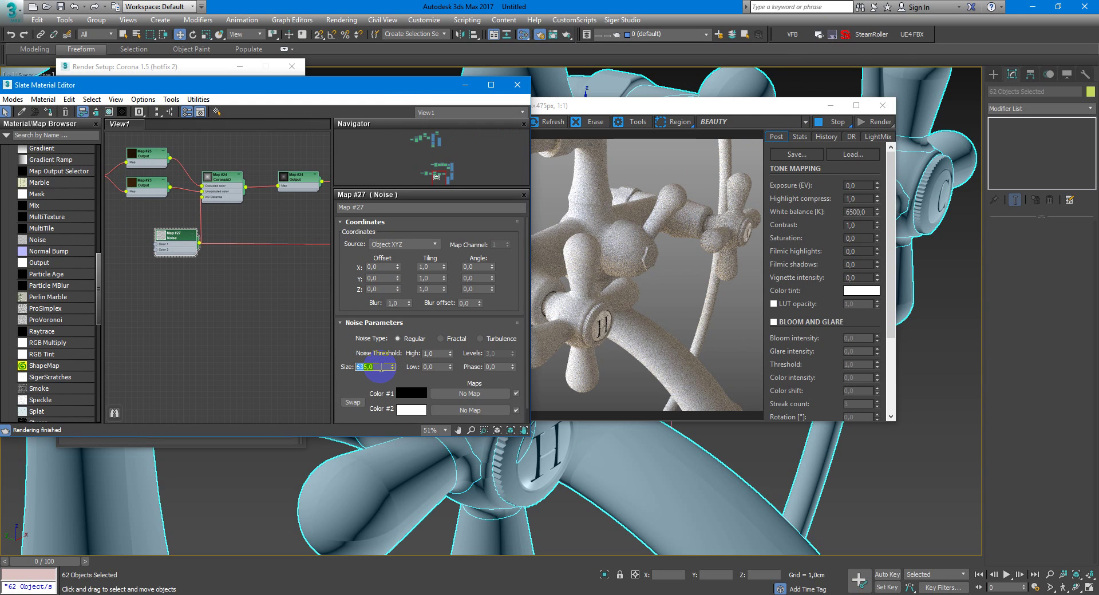
type("0")
key("Return")
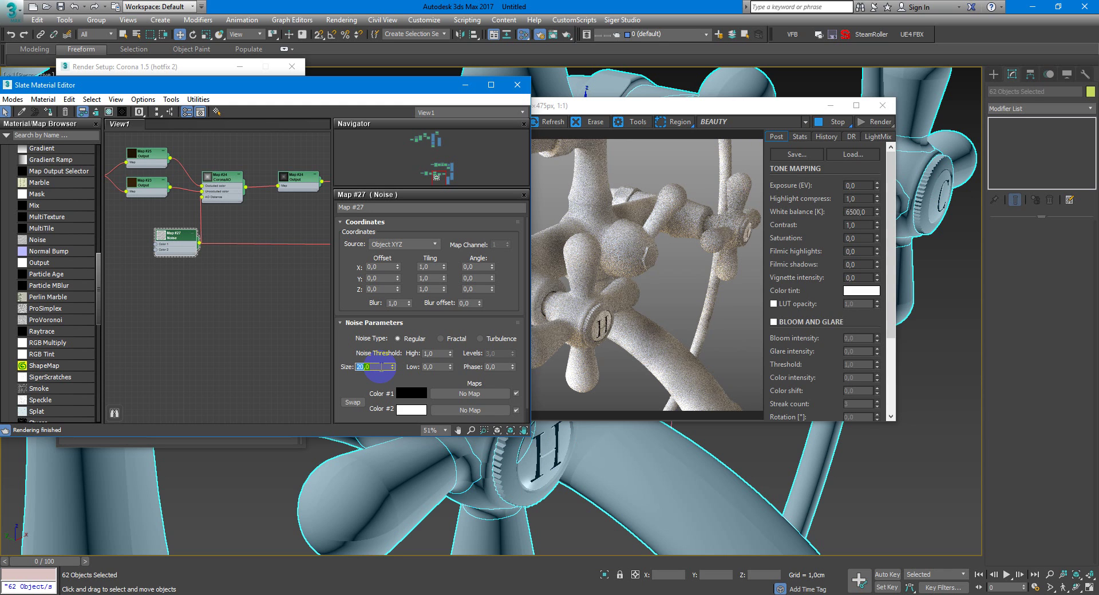
type("10")
key("Return")
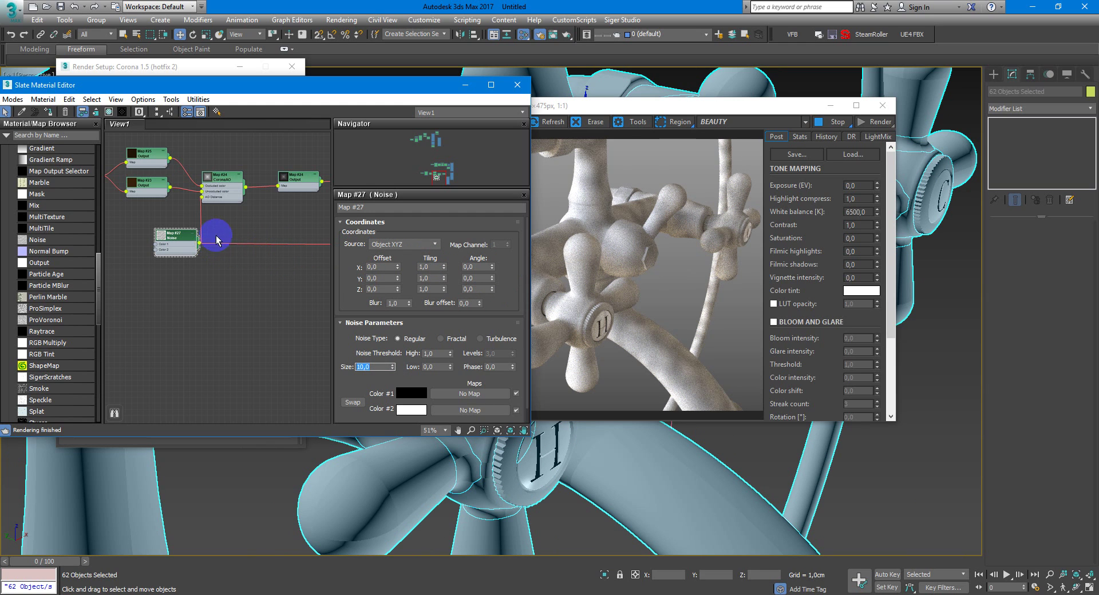
Step: Connect the Output map that follows the CoronaAO back into the test CoronaMtl's Diffuse color
middle_click_drag(265, 253, 210, 251)
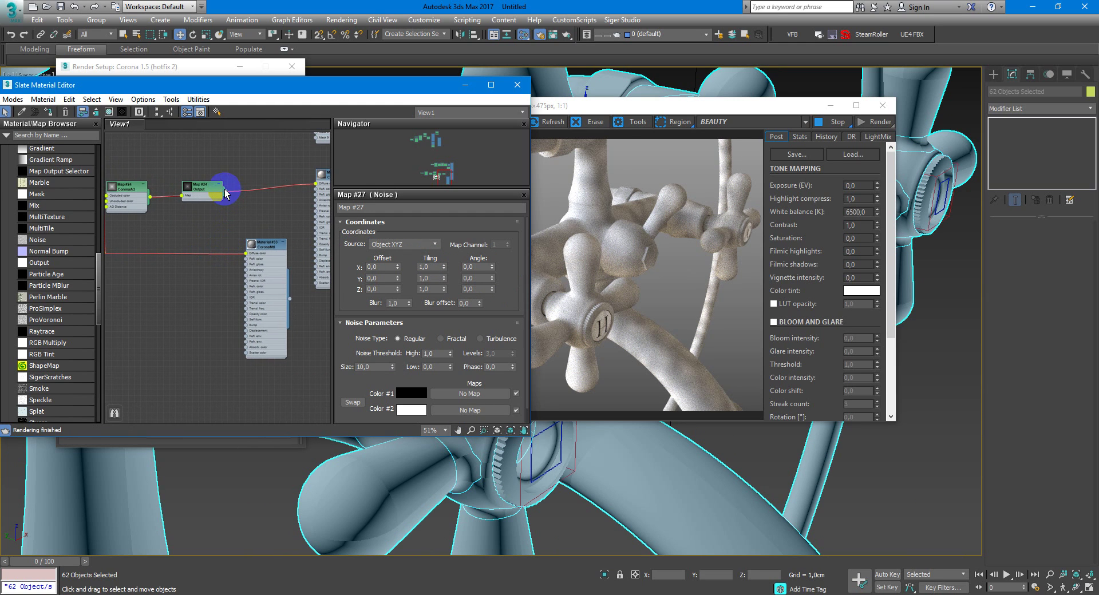
left_click_drag(226, 190, 249, 256)
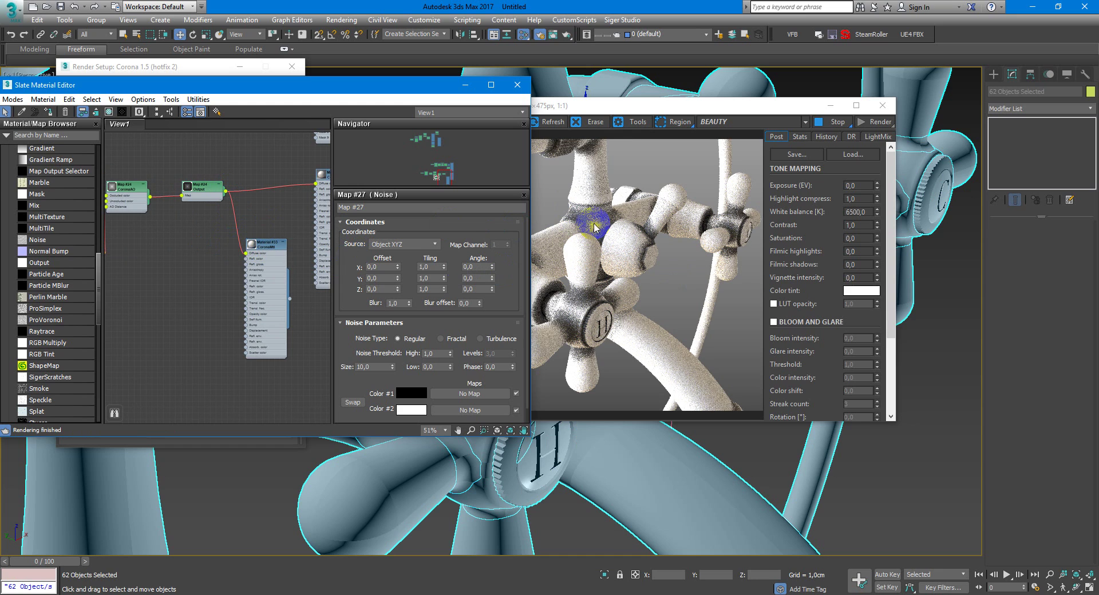
Step: Set the Noise map to Fractal with Size 8,0, High threshold 0,7 and Low threshold 0,3
middle_click_drag(171, 259, 245, 260)
scroll(194, 249, "up", 3)
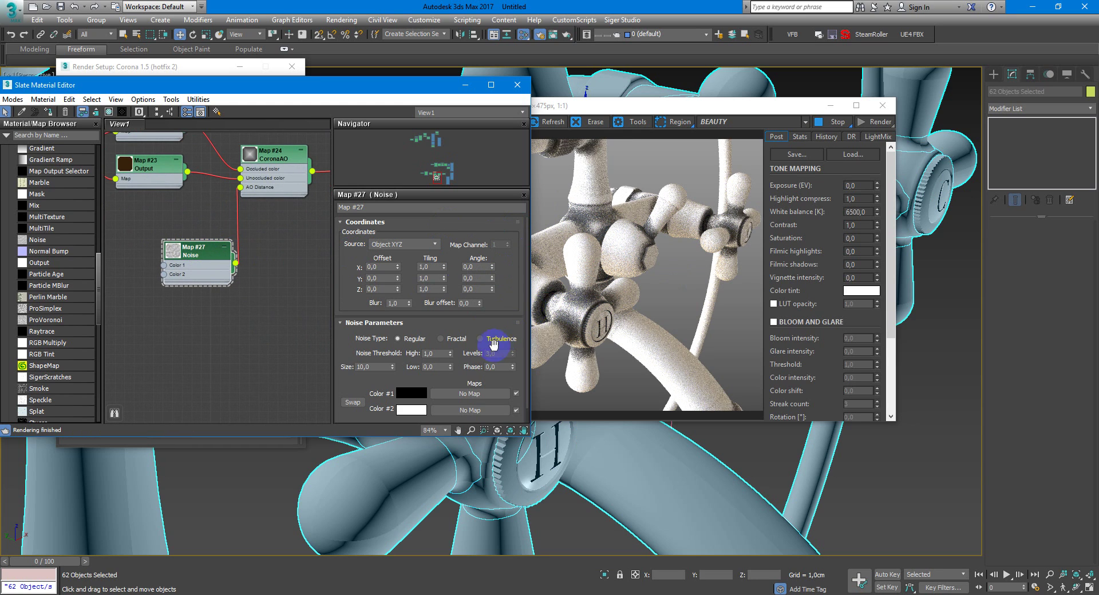
left_click(460, 342)
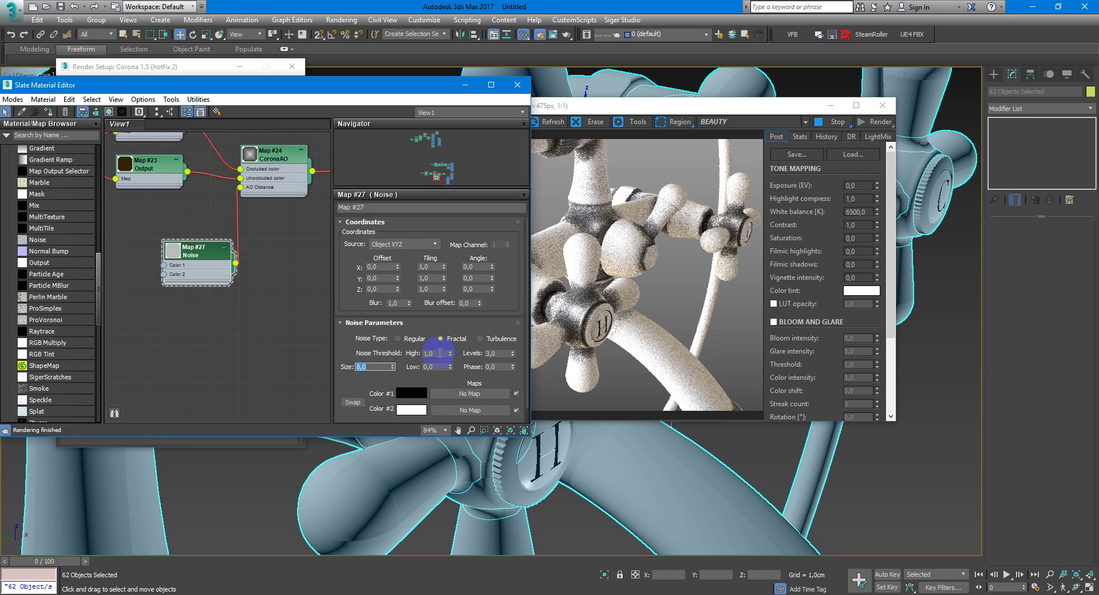
double_click(422, 353)
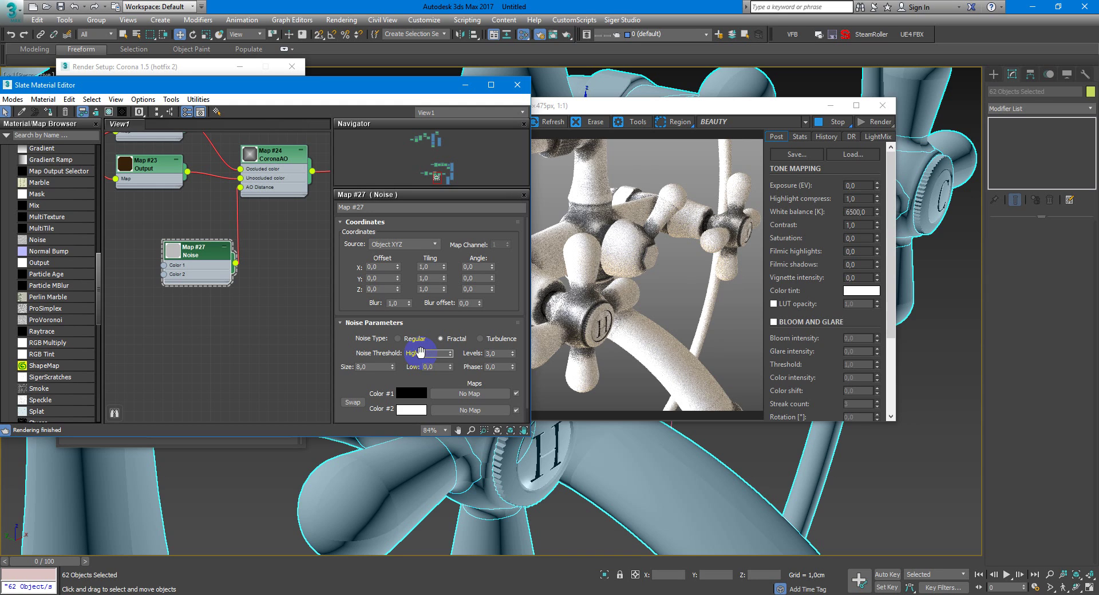
type("0,7")
key("Tab")
key("Tab")
key("Tab")
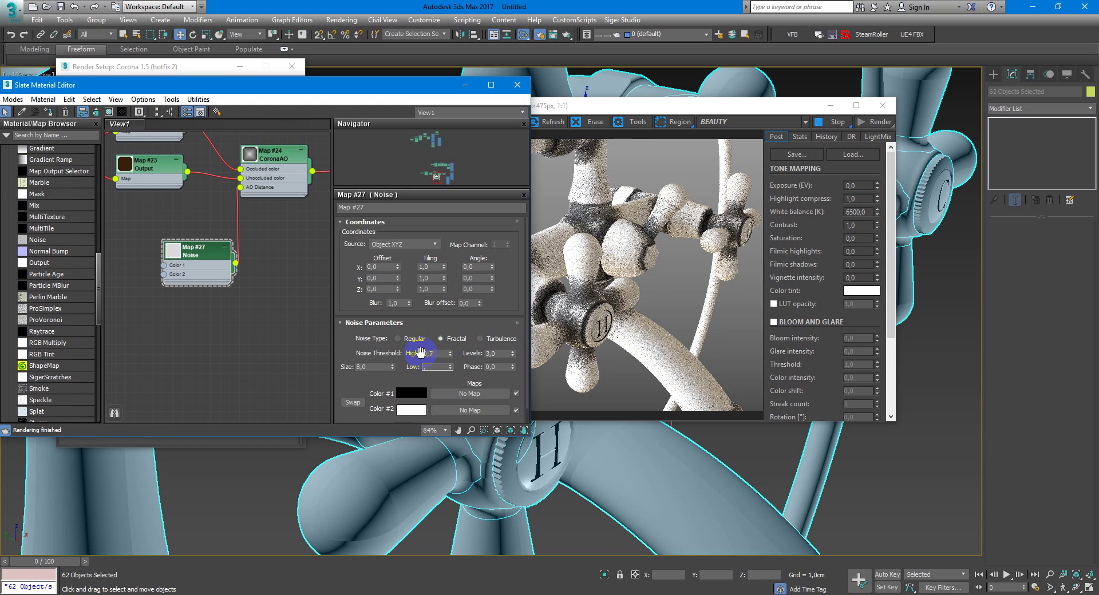
type("0,3")
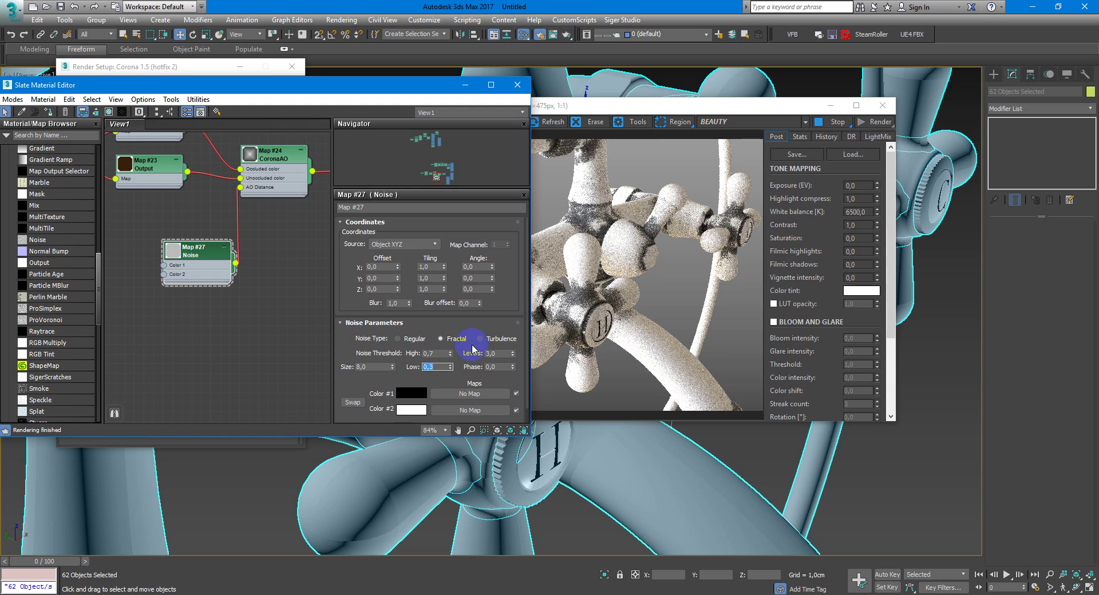
left_click(571, 323)
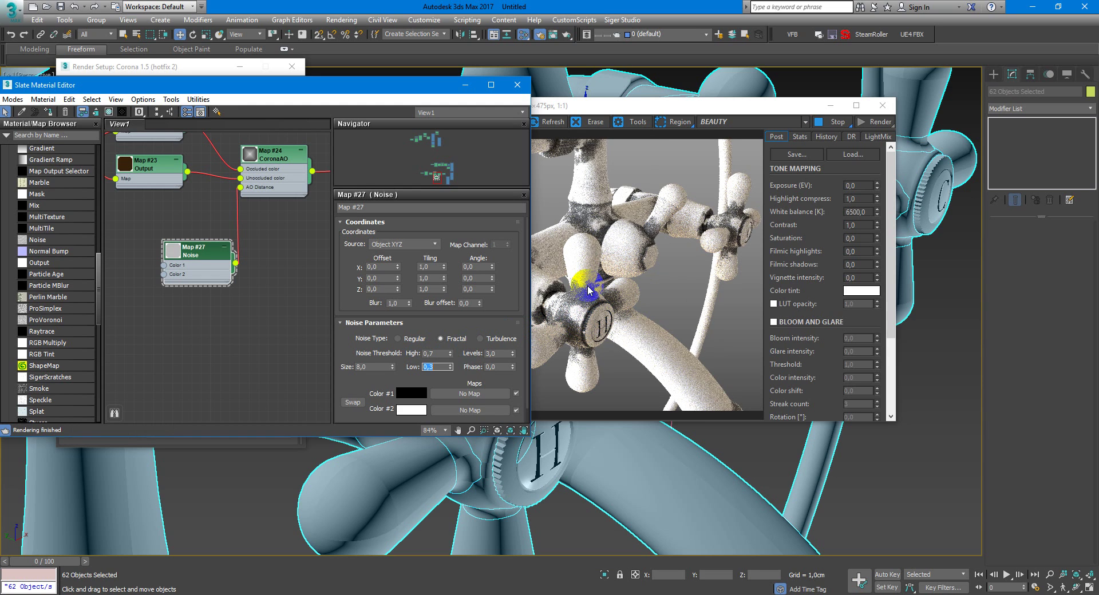
Step: Open the bronze CoronaMtl with the tan reflection color and assign it to the selected faucet objects
left_click(330, 226)
middle_click_drag(297, 225, 206, 248)
middle_click_drag(229, 231, 166, 232)
middle_click_drag(246, 220, 118, 206)
scroll(263, 185, "down", 4)
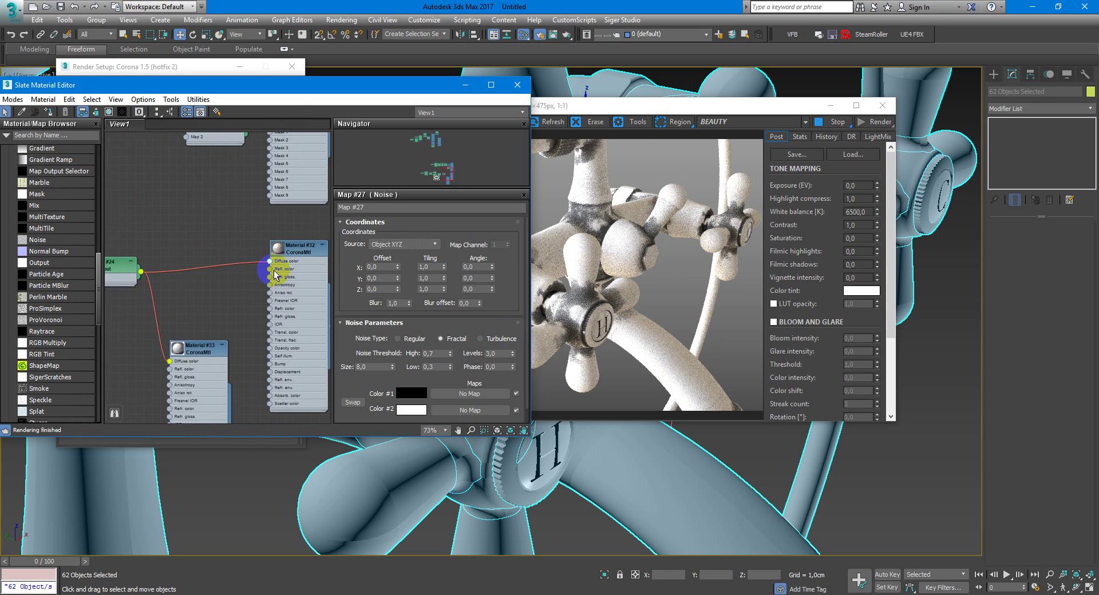
middle_click_drag(263, 184, 291, 263)
double_click(290, 263)
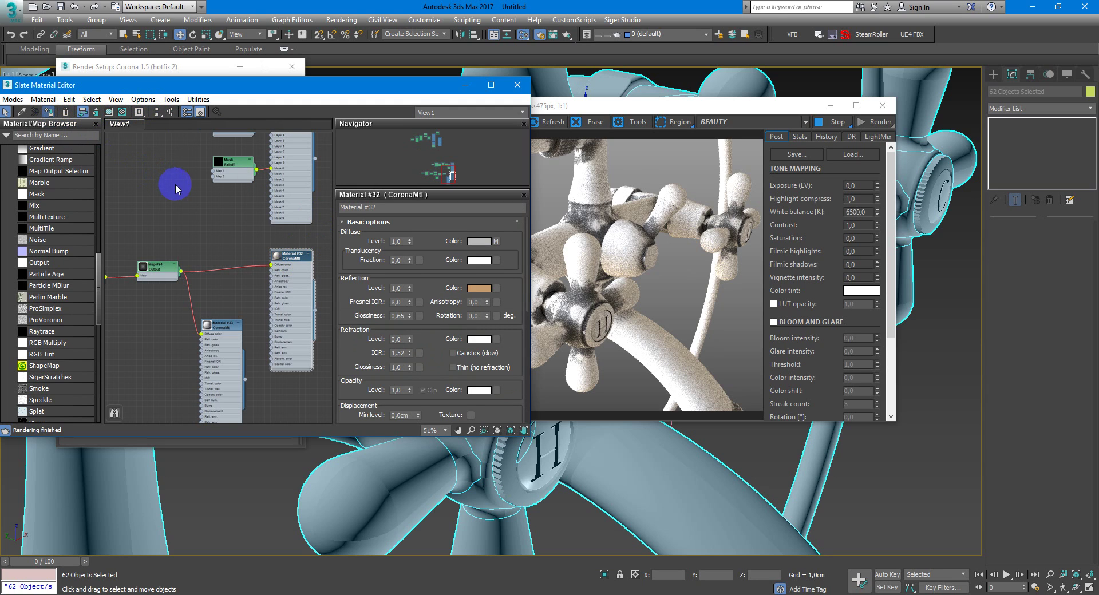
middle_click_drag(205, 225, 236, 206)
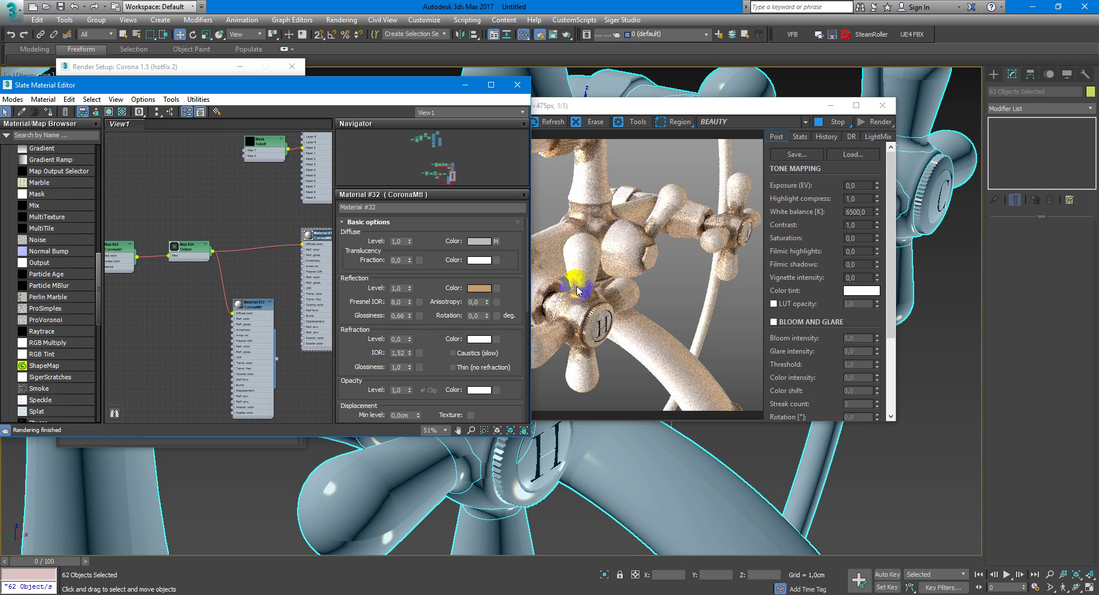
Step: Enable the Output maps for the CoronaAO's Occluded color and Unoccluded color
double_click(198, 246)
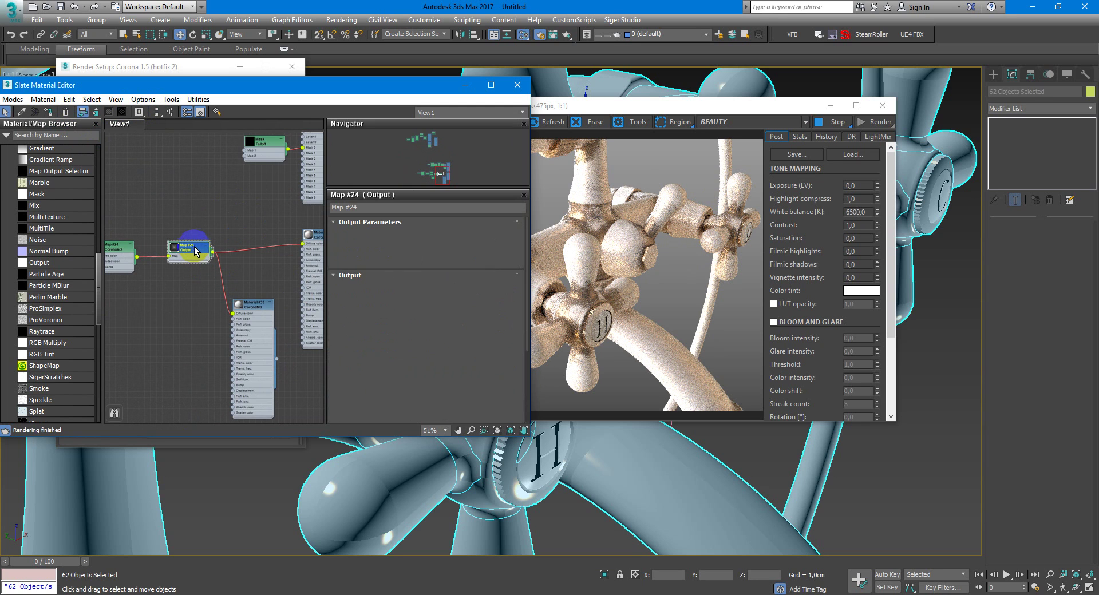
middle_click_drag(129, 254, 245, 239)
double_click(177, 244)
scroll(240, 230, "up", 2)
left_click(517, 236)
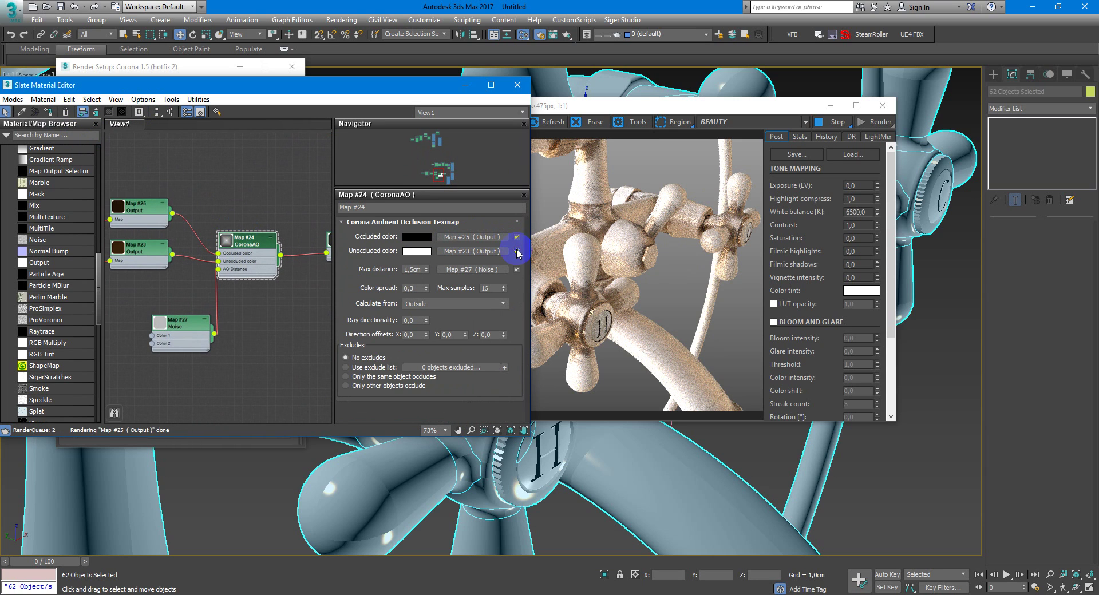
left_click(516, 250)
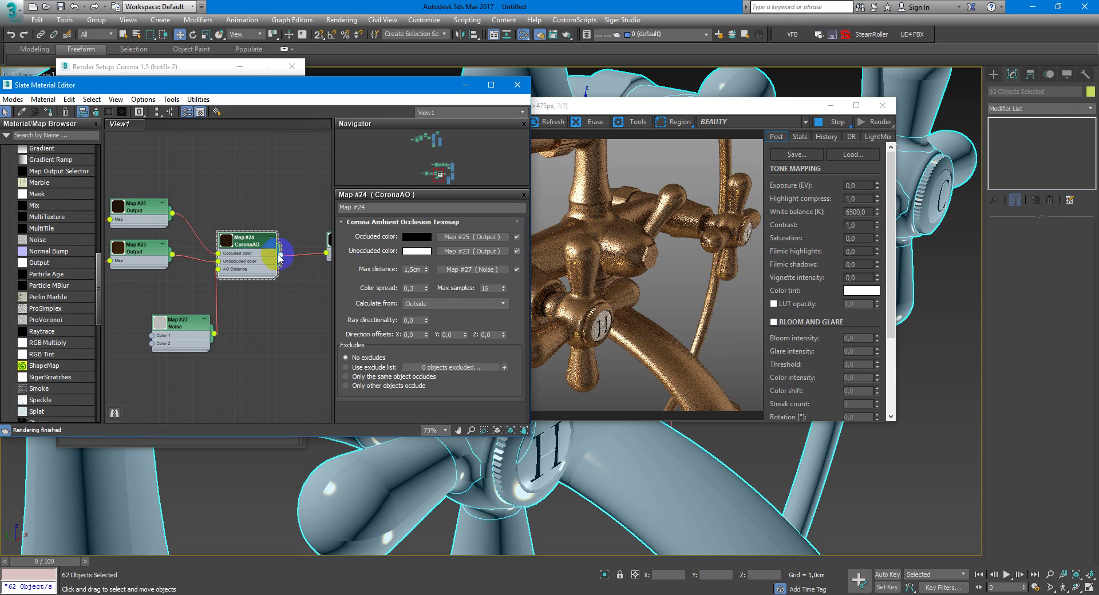
Step: Set the RGB Level of the Output map feeding the CoronaAO's Occluded color to 0,1
double_click(145, 253)
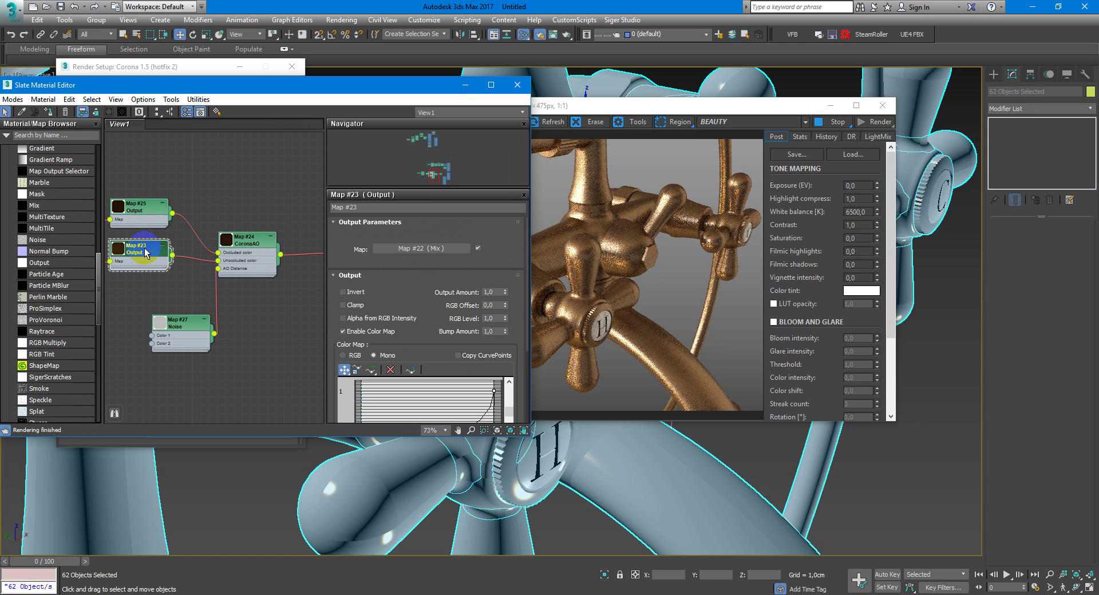
double_click(140, 207)
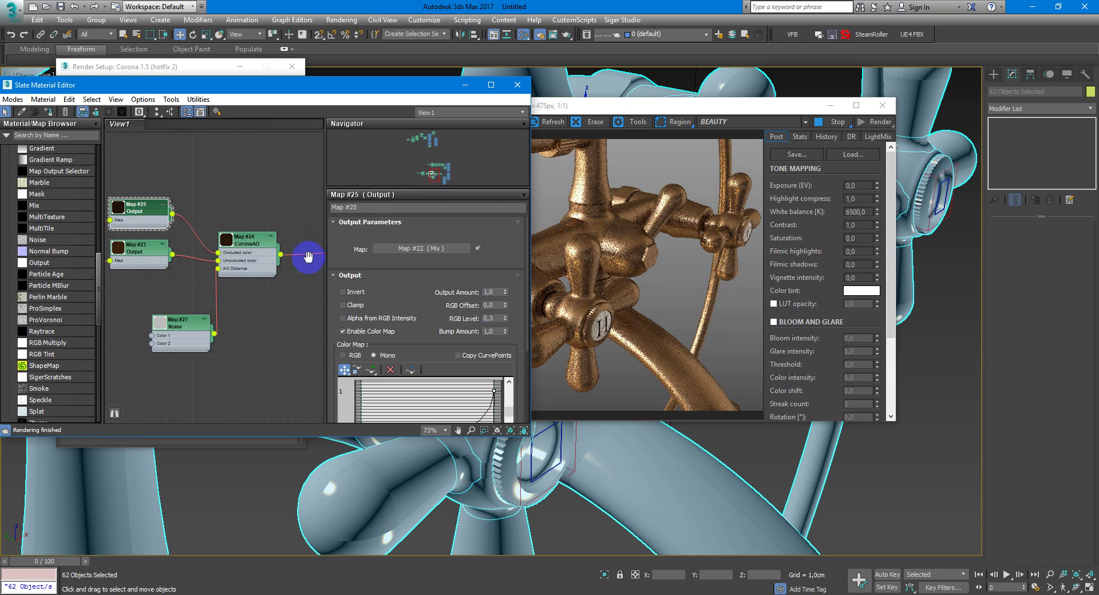
double_click(489, 318)
type("0,3")
left_click_drag(495, 318, 488, 322)
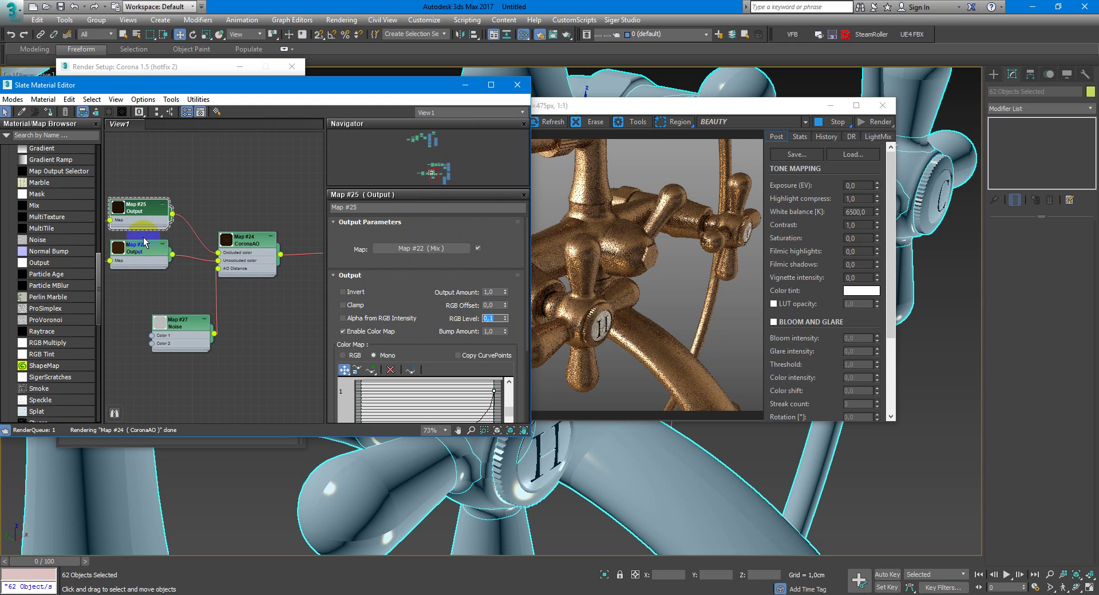
left_click(124, 213)
scroll(124, 213, "up", 6)
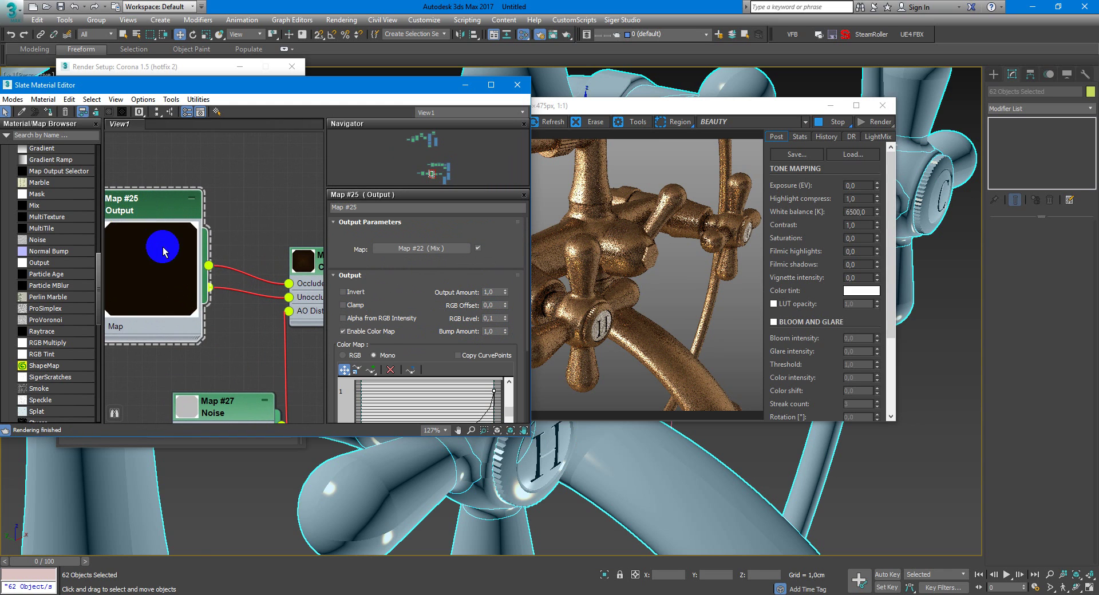
Step: Examine the output levels and color curve of the Output map feeding the CoronaAO's Unoccluded color
scroll(166, 266, "down", 3)
left_click(166, 266)
left_click(487, 319)
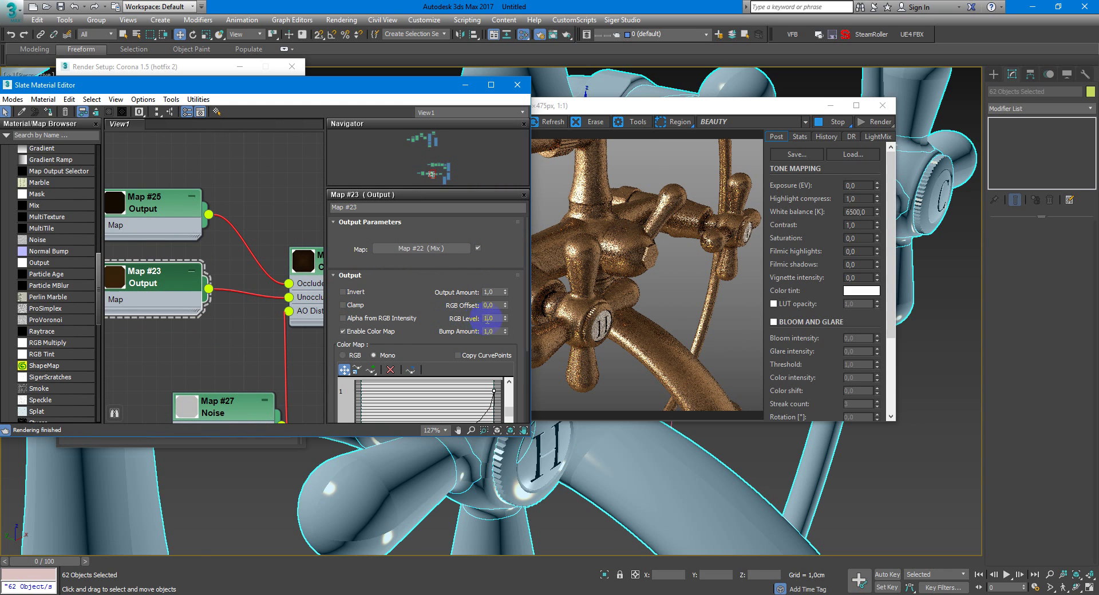
left_click(466, 392)
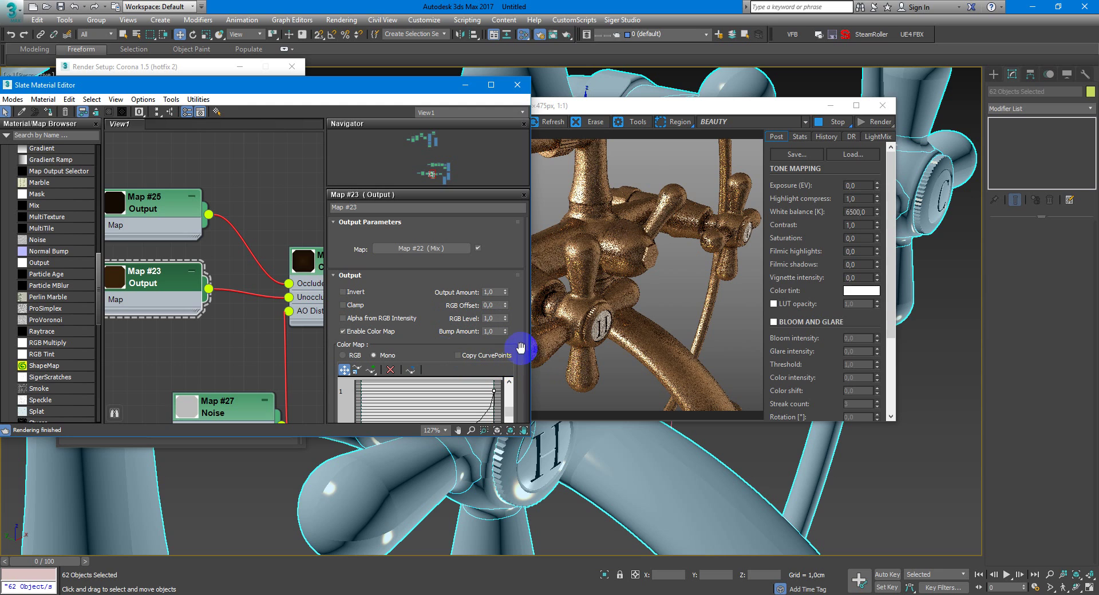
left_click_drag(518, 309, 510, 235)
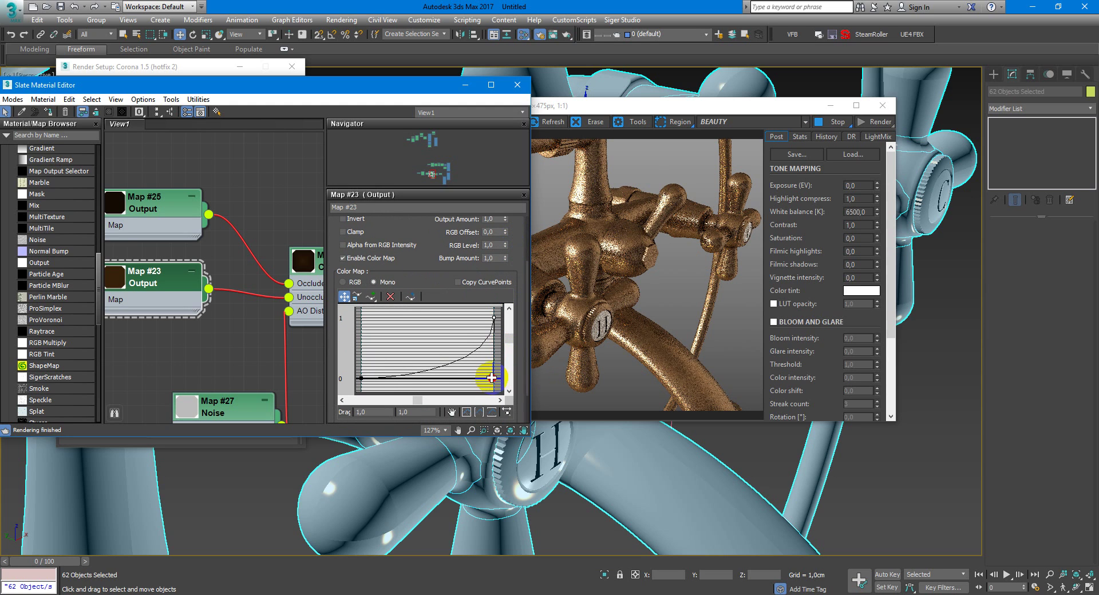
Step: Delete the test CoronaMtl connected to the final Output map
middle_click_drag(280, 277, 166, 248)
middle_click_drag(251, 255, 197, 243)
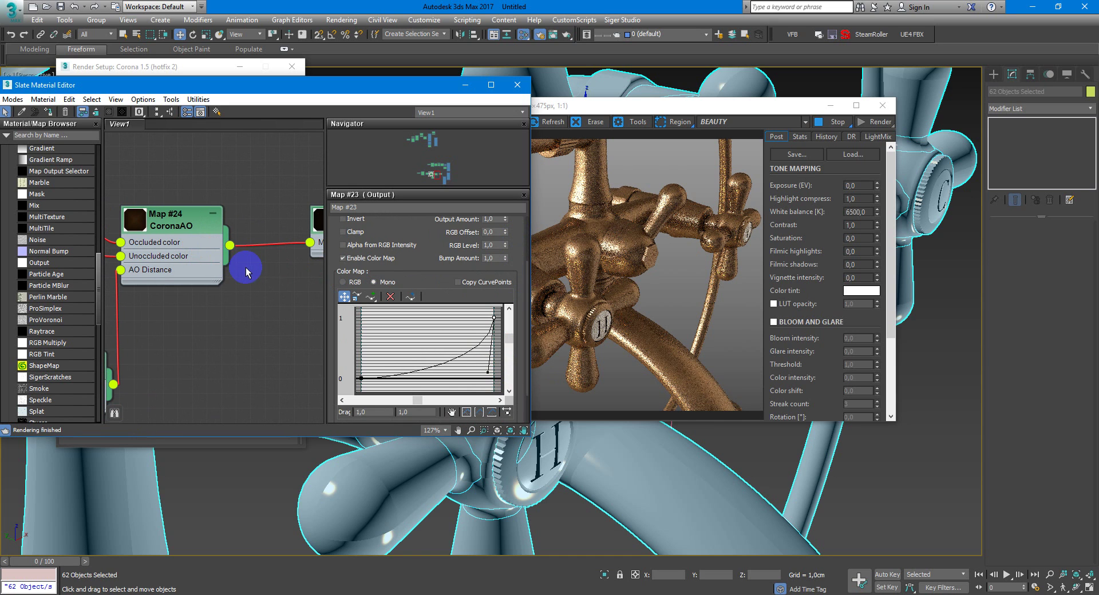
scroll(263, 289, "down", 2)
middle_click_drag(282, 289, 238, 273)
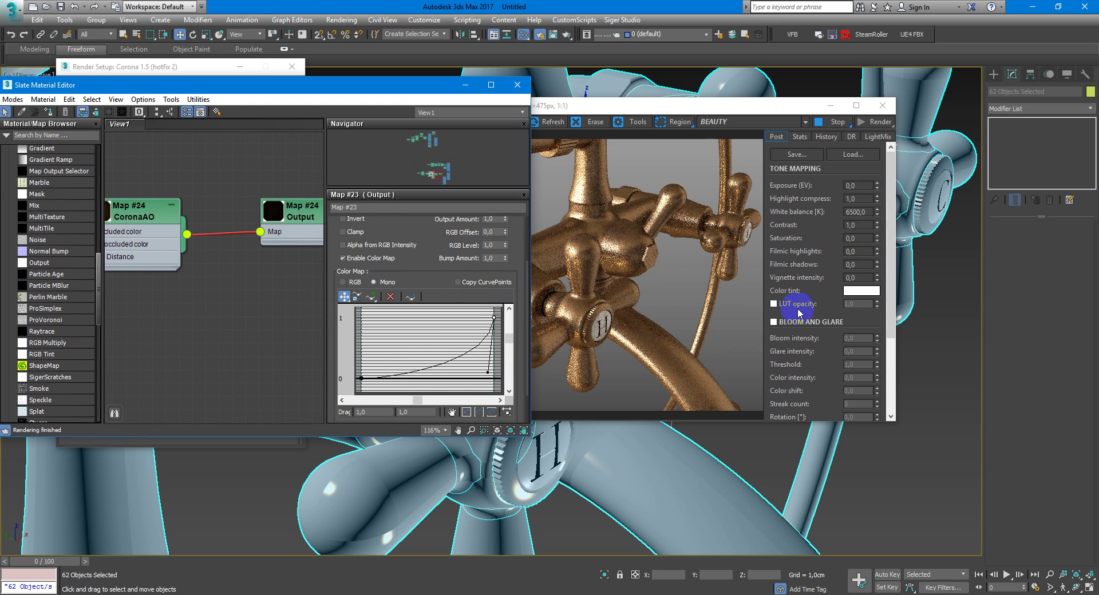
mouse_move(1097, 70)
left_mouse_down()
mouse_move(871, 61)
mouse_move(1098, 69)
left_mouse_up()
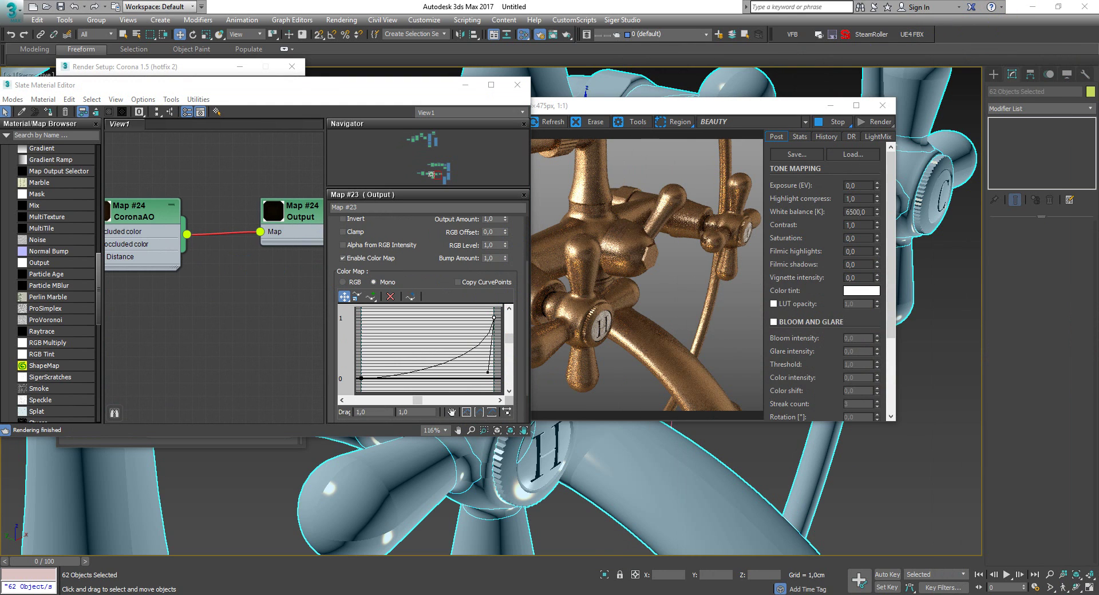
middle_click_drag(278, 255, 207, 221)
scroll(266, 242, "down", 3)
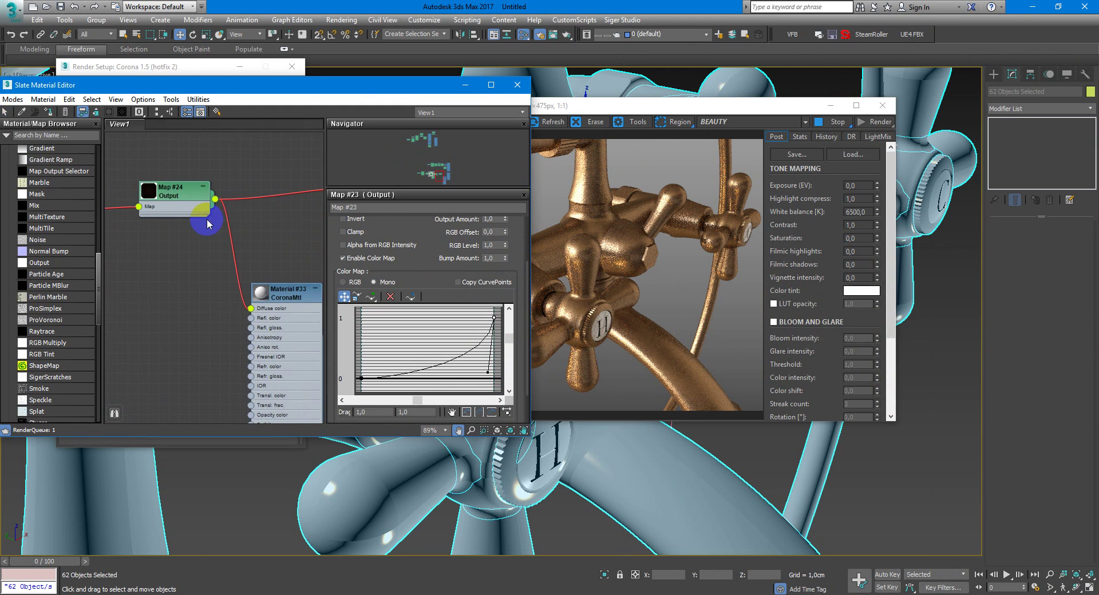
scroll(189, 212, "down", 3)
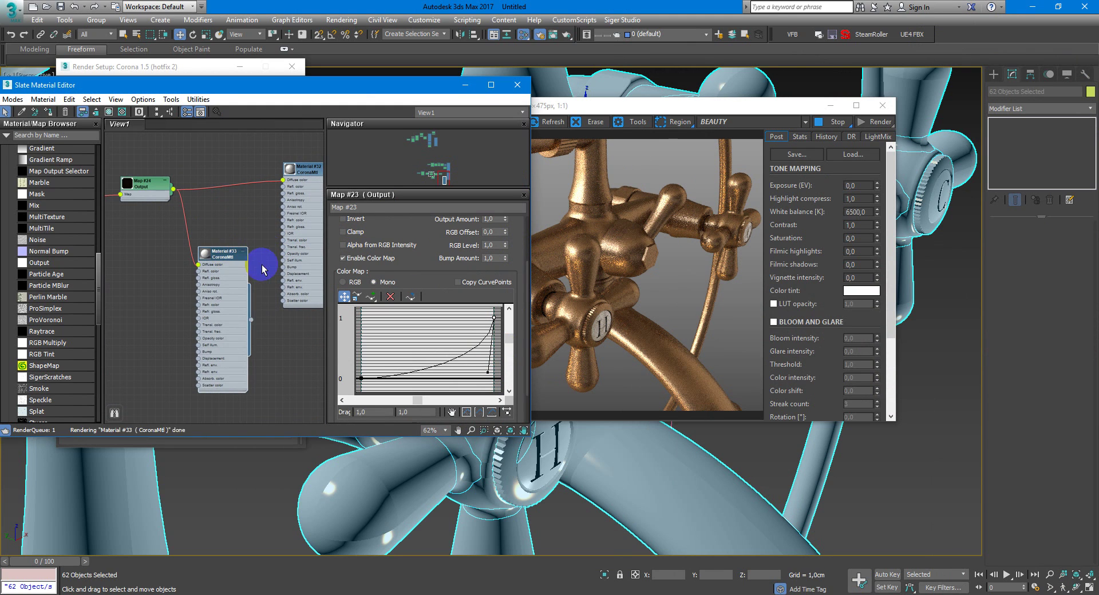
key("Delete")
Step: Add a CoronaLayeredMtl beside the bronze CoronaMtl and open its parameters
middle_click_drag(267, 251, 176, 245)
left_click(227, 252)
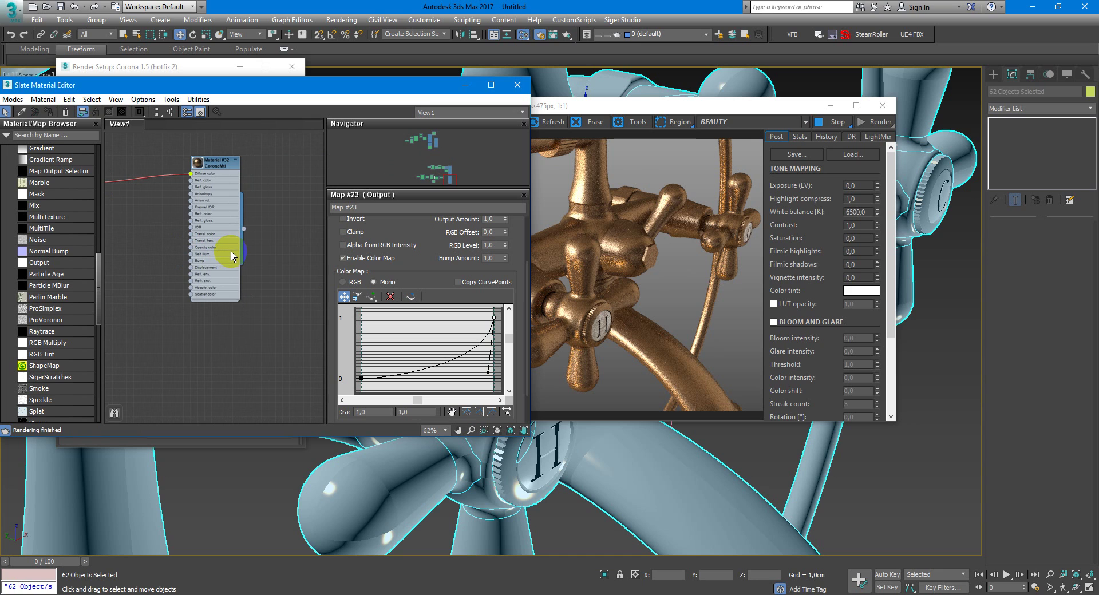
left_click(182, 175)
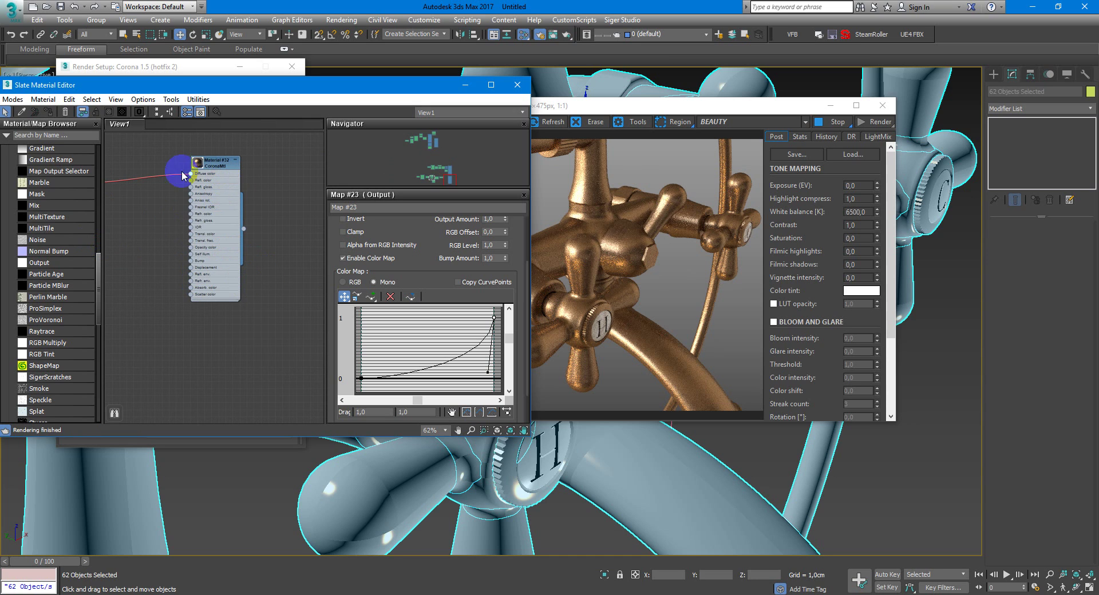
scroll(57, 252, "up", 15)
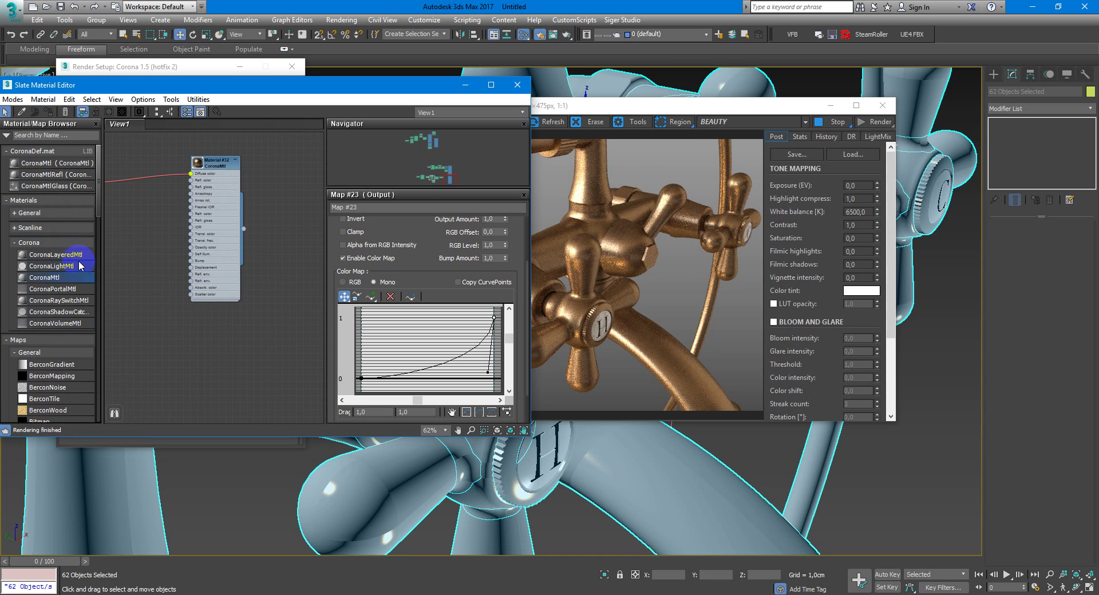
left_click_drag(80, 265, 289, 293)
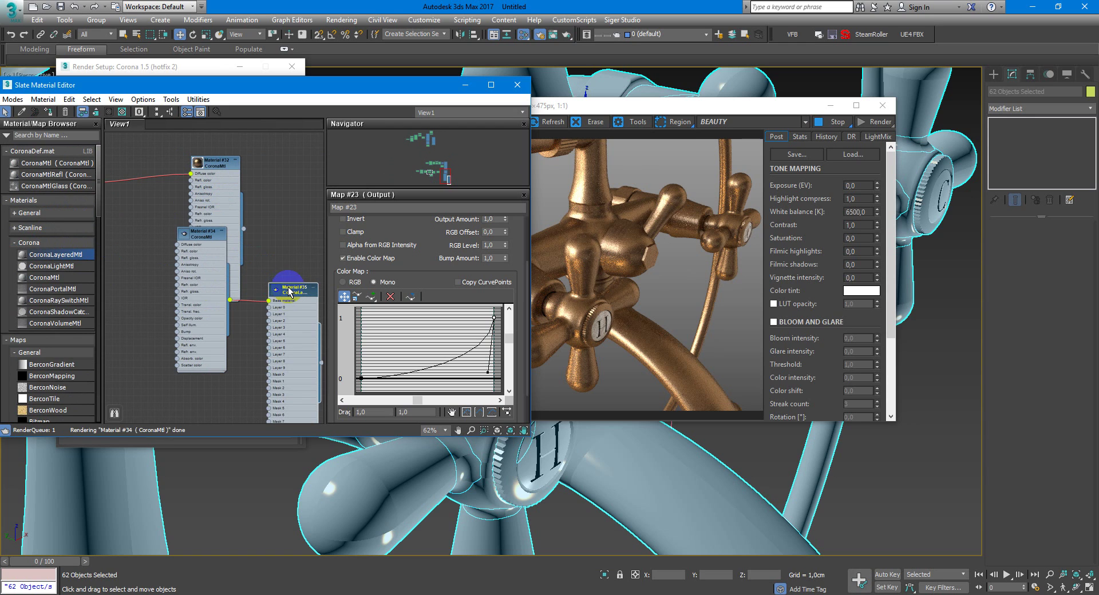
double_click(289, 293)
Step: Connect the bronze CoronaMtl as the layered material's Base material and place the default CoronaMtl node beneath it
left_click_drag(210, 232, 213, 335)
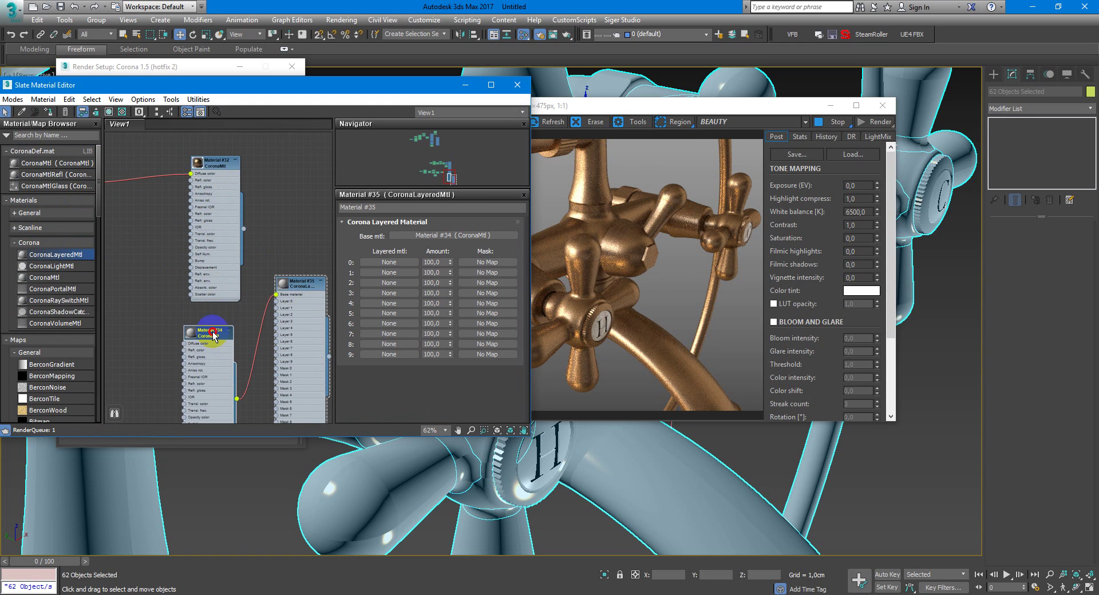
left_click_drag(244, 228, 277, 297)
left_click_drag(212, 334, 212, 327)
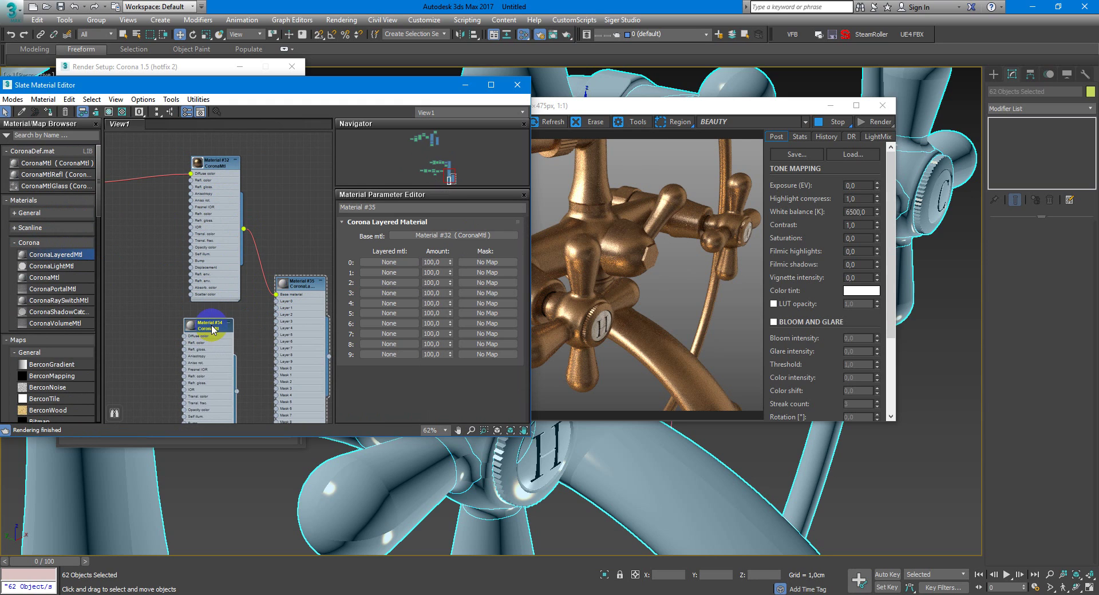
Step: Rename the unconnected default CoronaMtl as Chrome and set its Diffuse level to 0 and Reflection level to 1
double_click(212, 329)
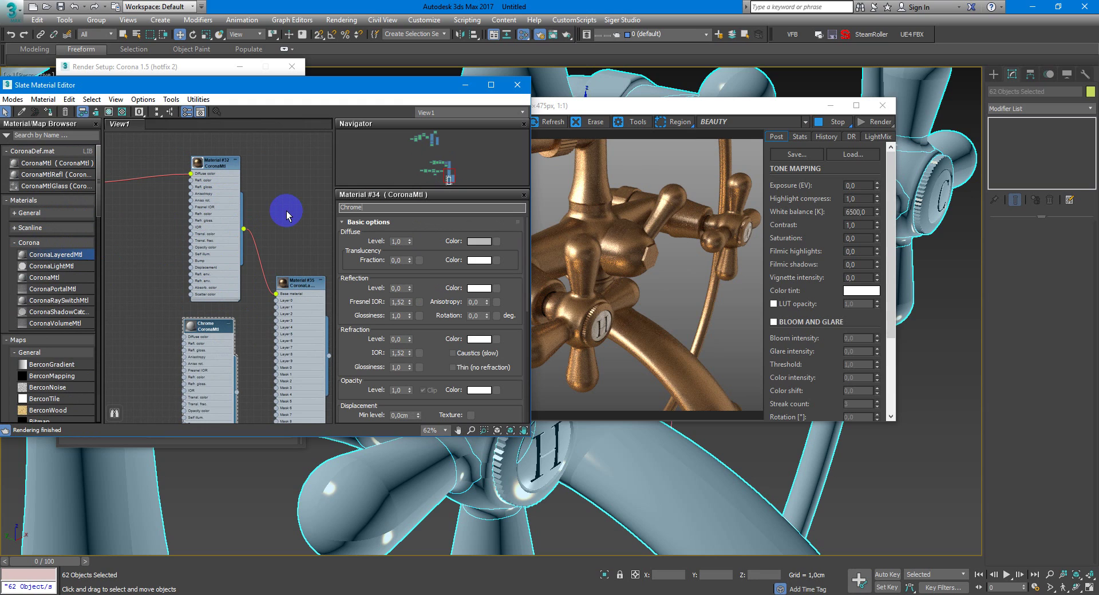
right_click(409, 241)
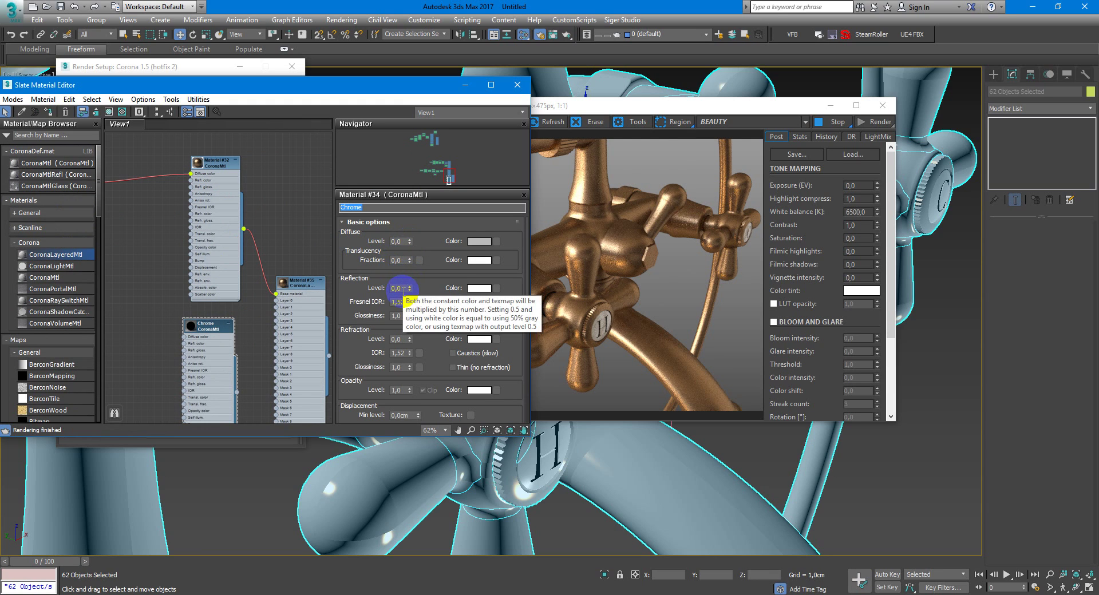
left_click(401, 288)
type("1")
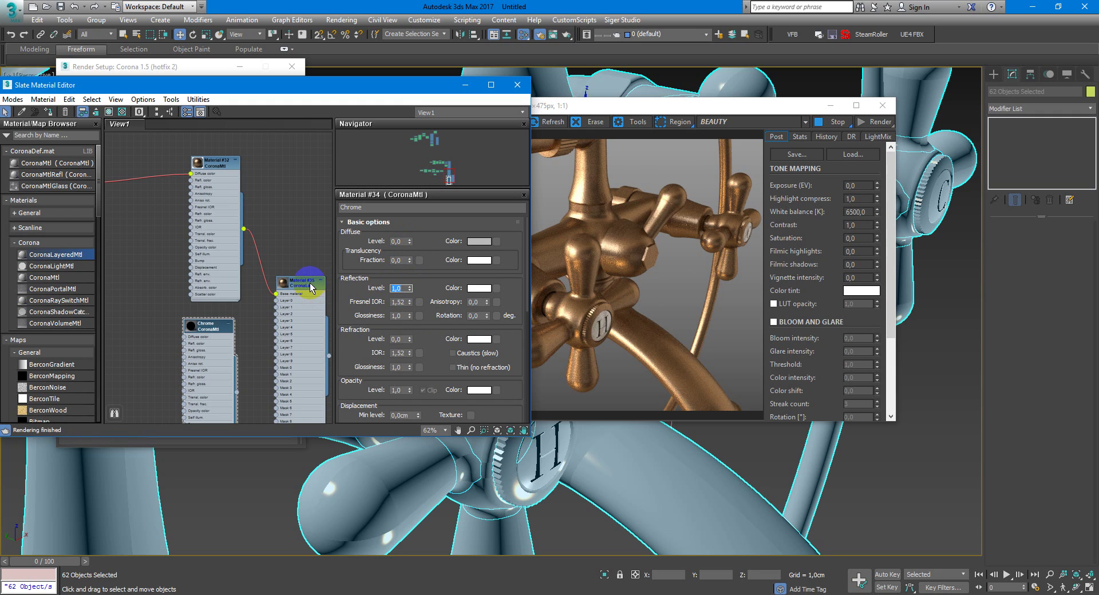
Step: Set the Chrome material's Fresnel IOR to 999
key("Tab")
type("999")
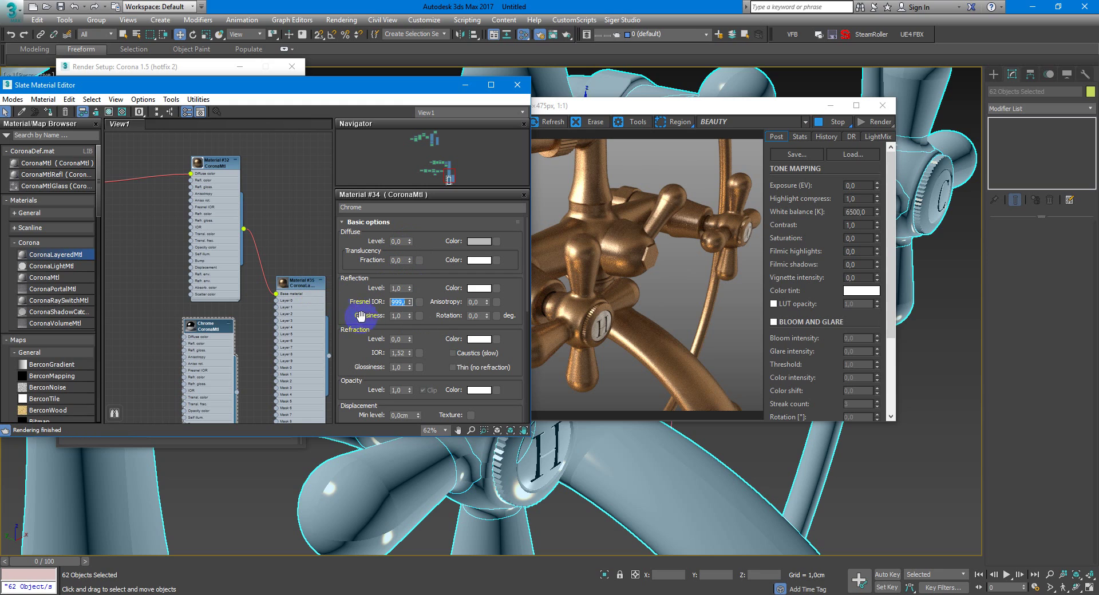
Step: Connect the Chrome material to Layer 0 of the CoronaLayeredMtl and collapse its node just beneath the bronze CoronaMtl
left_click_drag(237, 394, 276, 301)
middle_click_drag(245, 332, 244, 269)
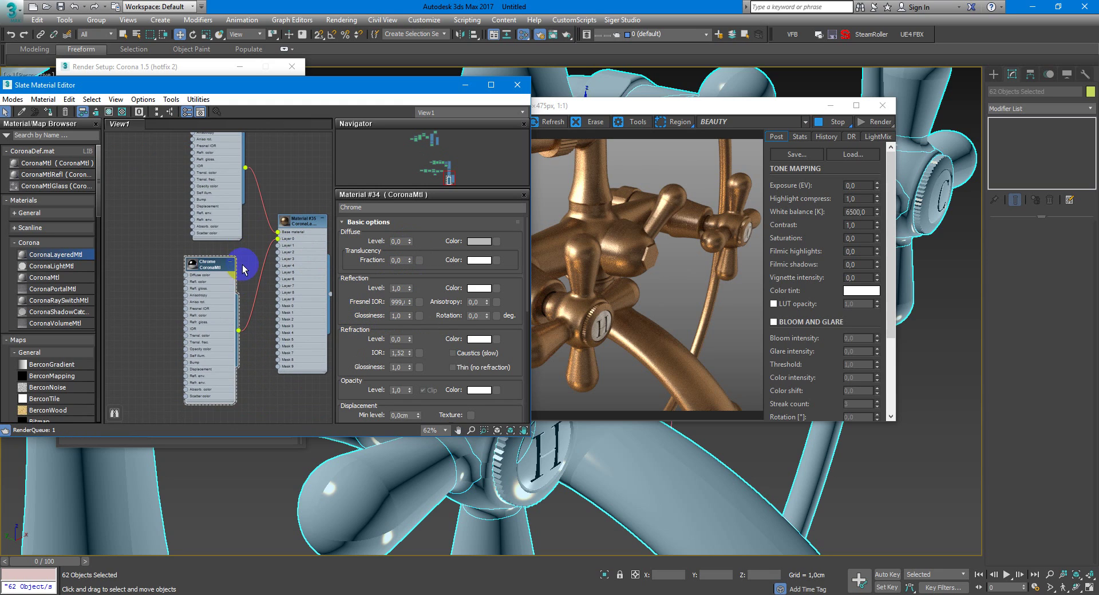
left_click(230, 262)
left_click_drag(216, 269, 223, 256)
Step: Connect a new Falloff map to Mask 0 of the CoronaLayeredMtl and set its Falloff Type to Fresnel
scroll(74, 356, "down", 10)
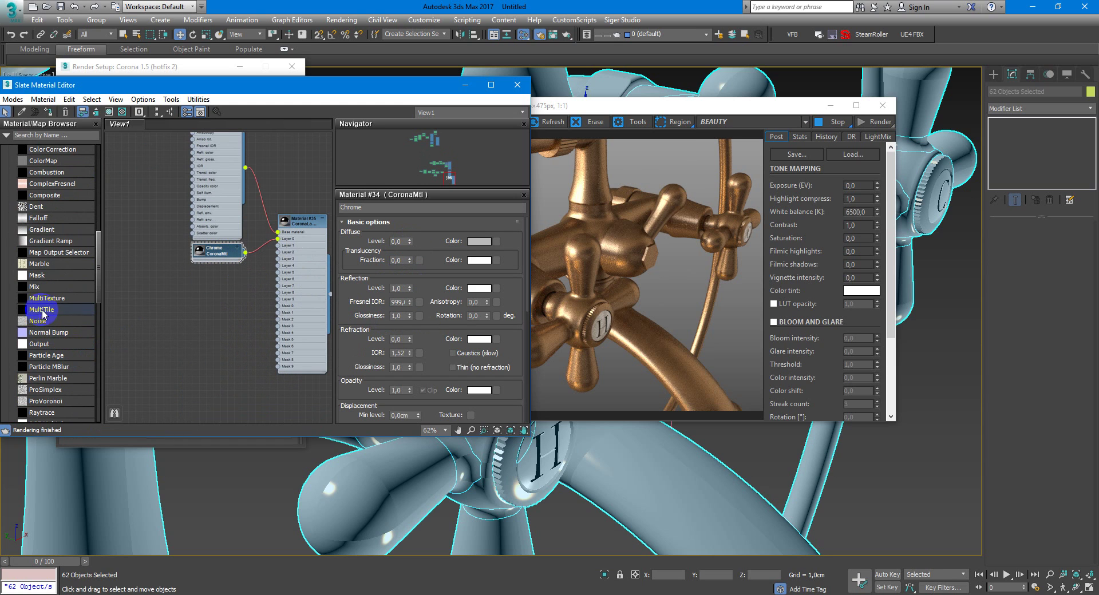
left_click_drag(49, 217, 278, 305)
double_click(204, 291)
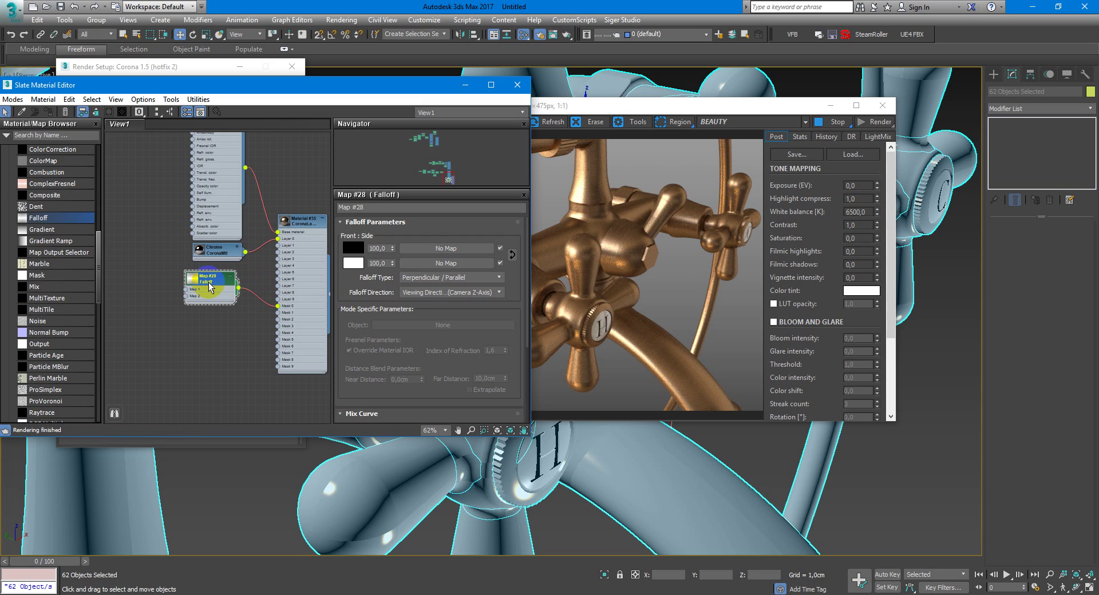
left_click(464, 279)
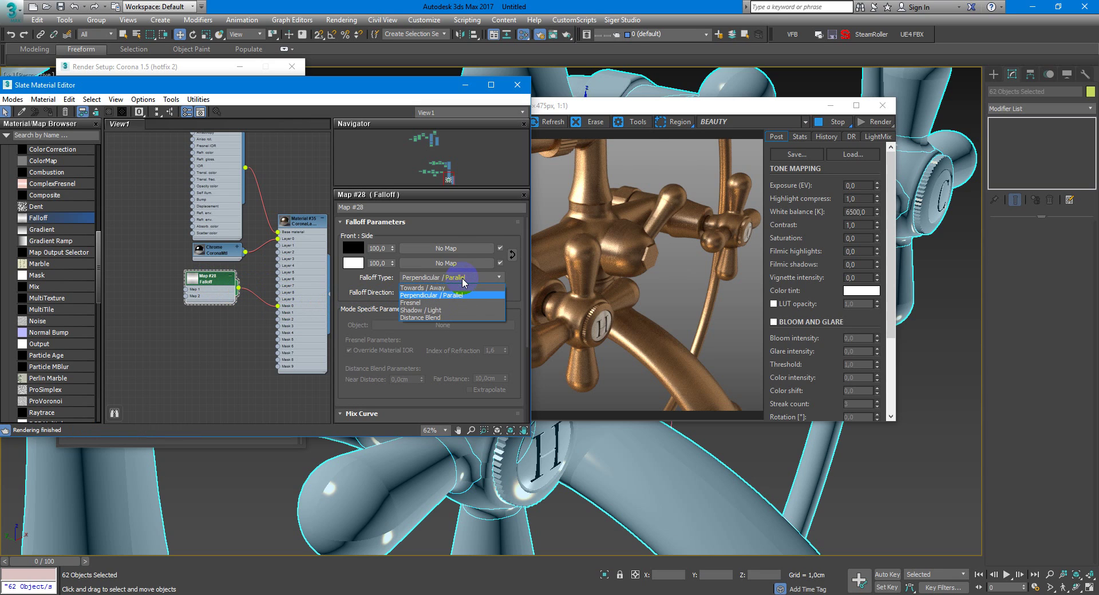
left_click(441, 304)
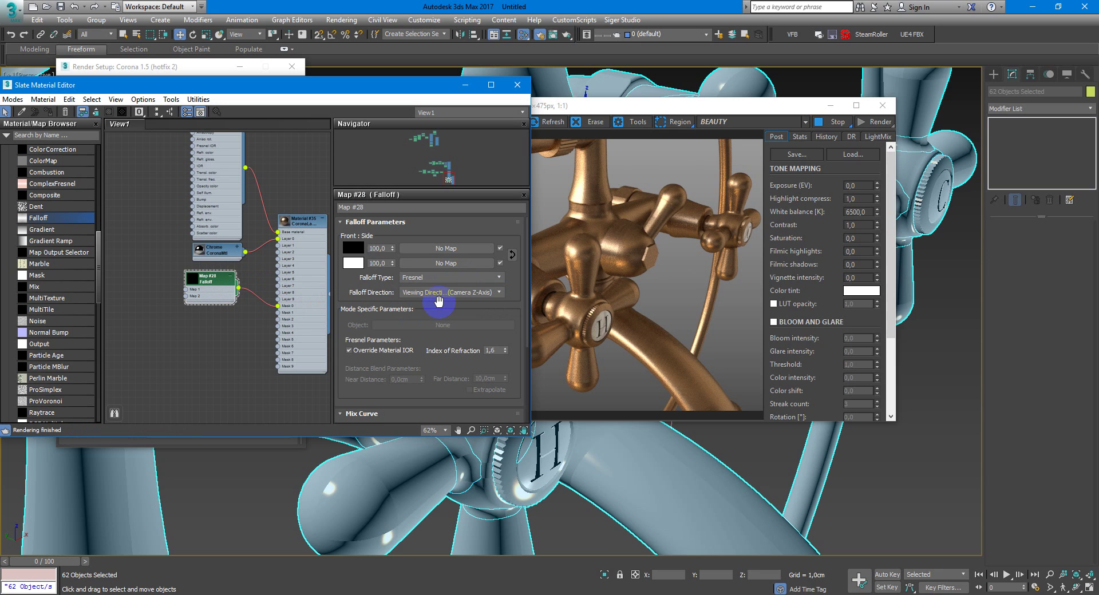
Step: Open the CoronaLayeredMtl's parameters to review its layer and mask, and inspect the faucet handle in the viewport
left_click(303, 221)
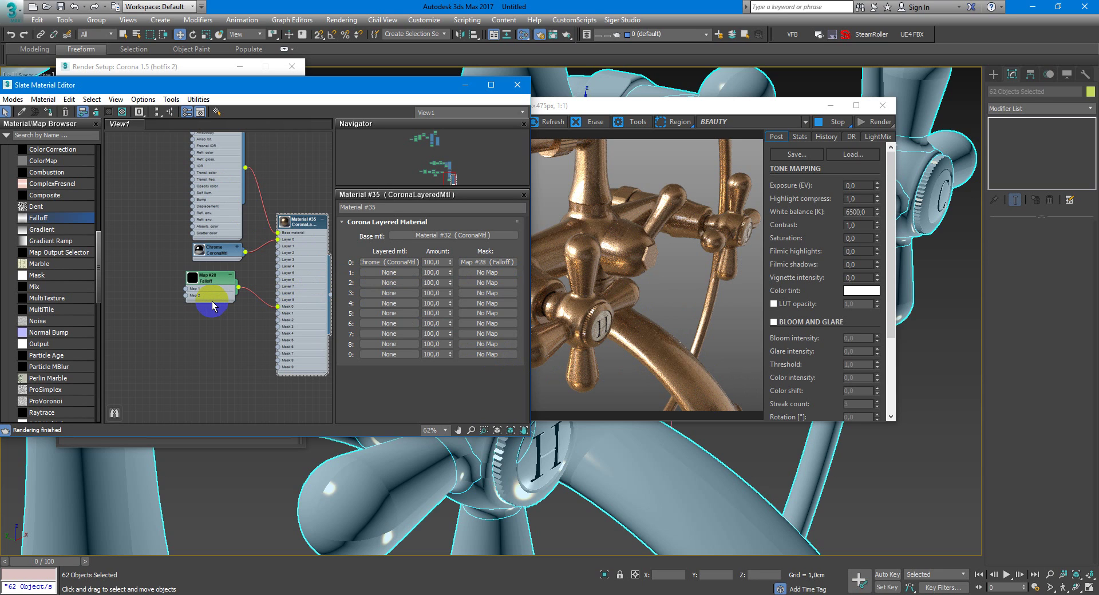
left_click(597, 474)
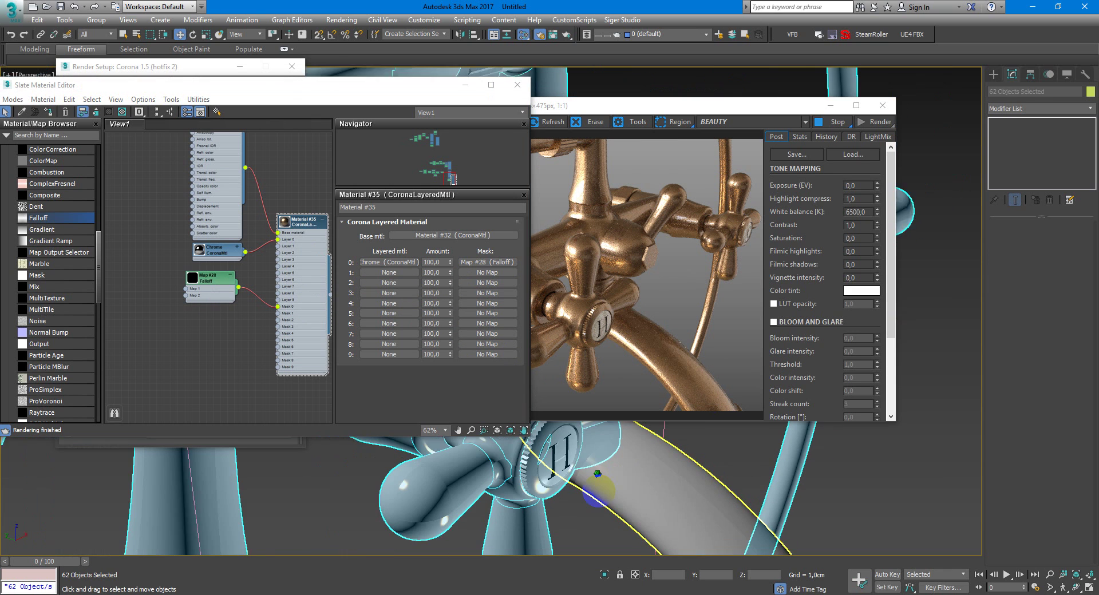
middle_click_drag(598, 491, 583, 462, "alt")
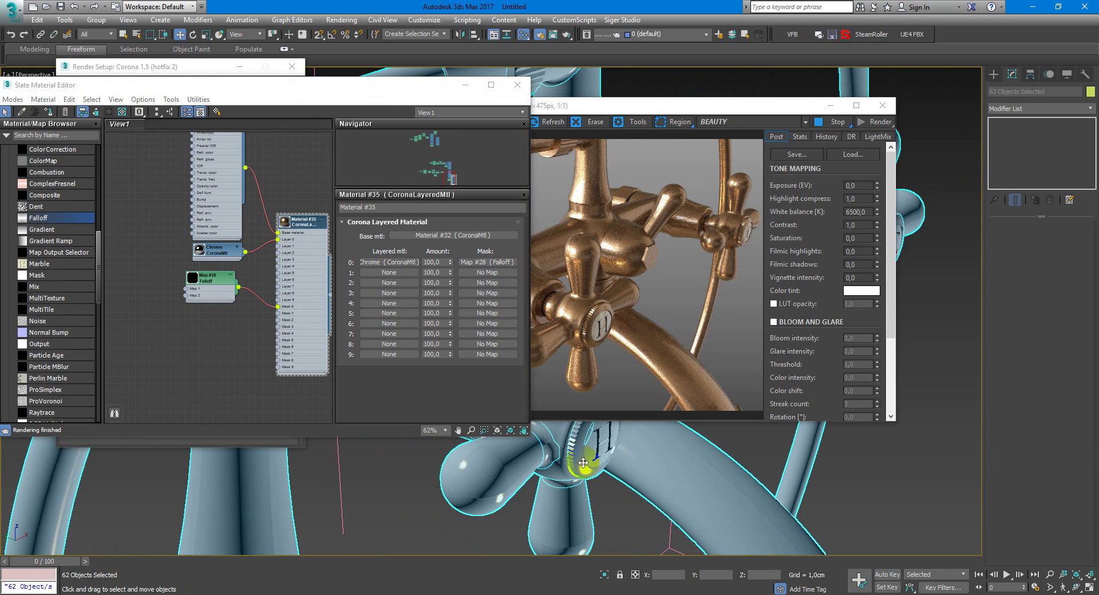